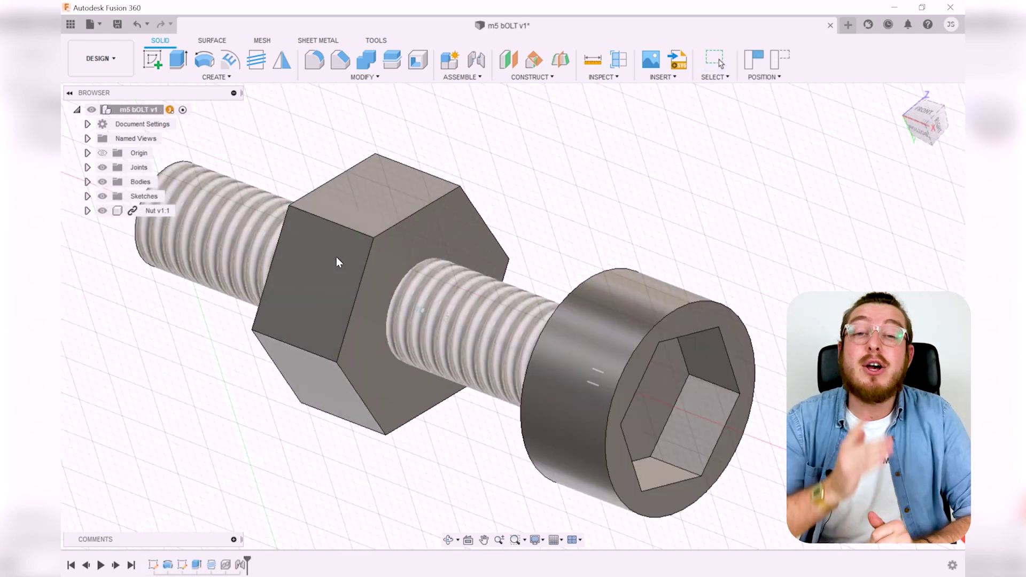
Slide the nut toward the head, thread the nut's inner hole, and enlarge the revolve angle.
left_click_drag(338, 259, 462, 329)
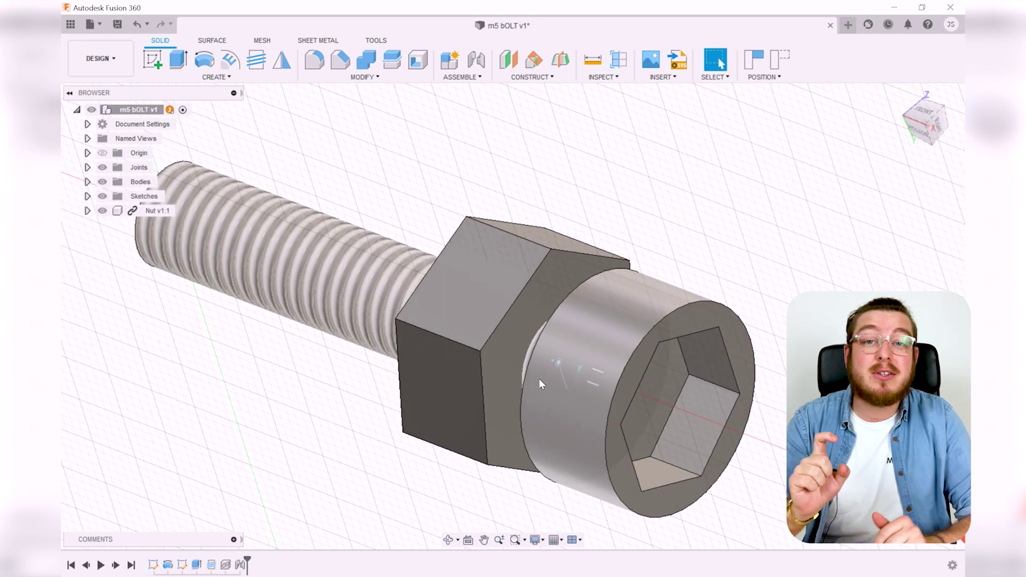
middle_click_drag(538, 378, 573, 409, "shift")
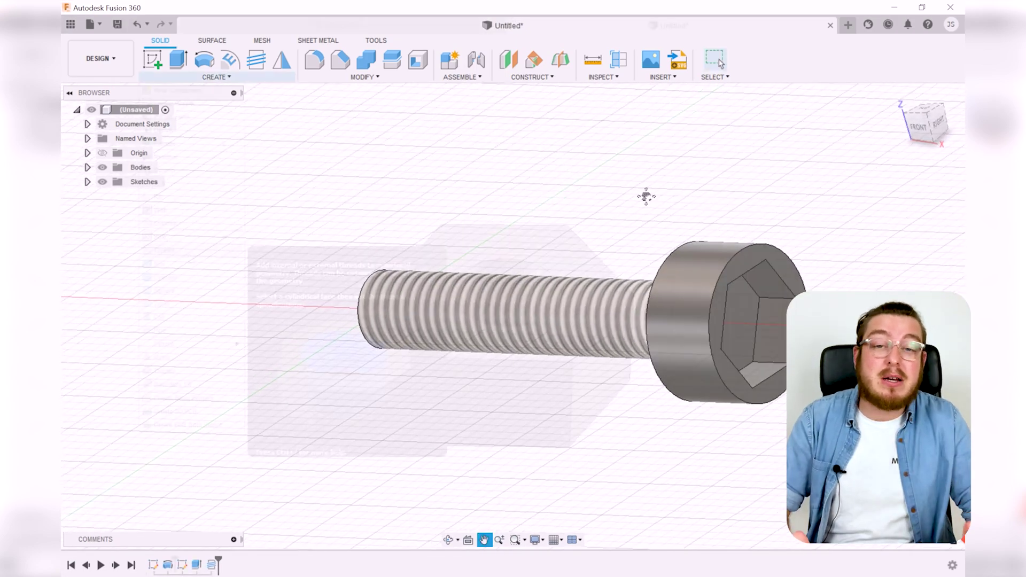
left_click(172, 442)
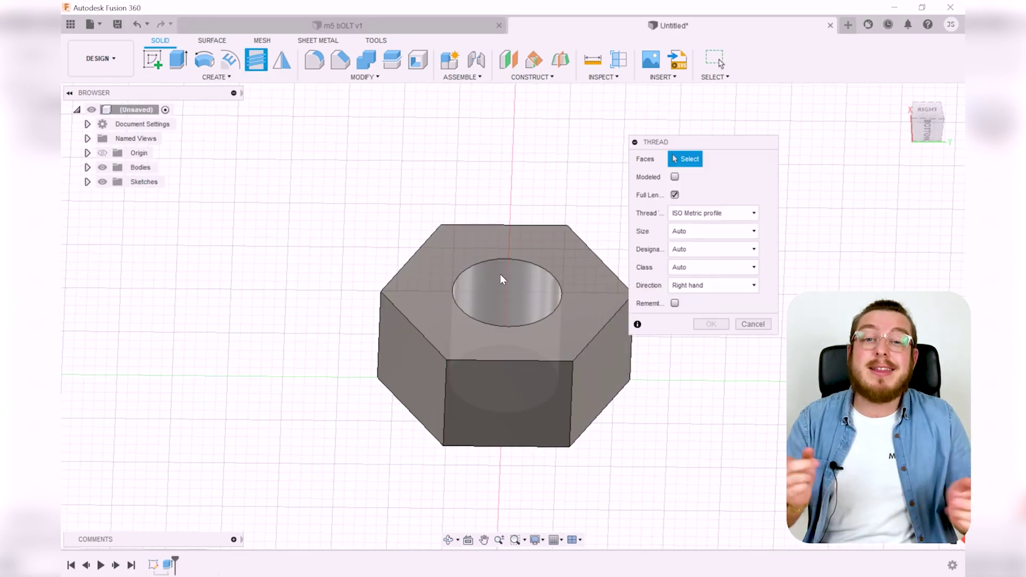
left_click(500, 273)
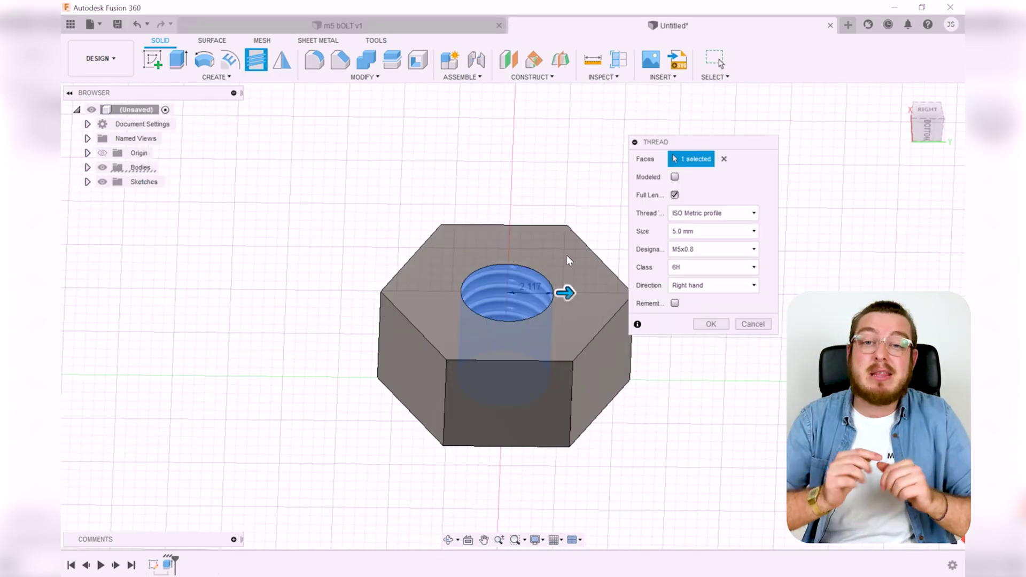
left_click(708, 325)
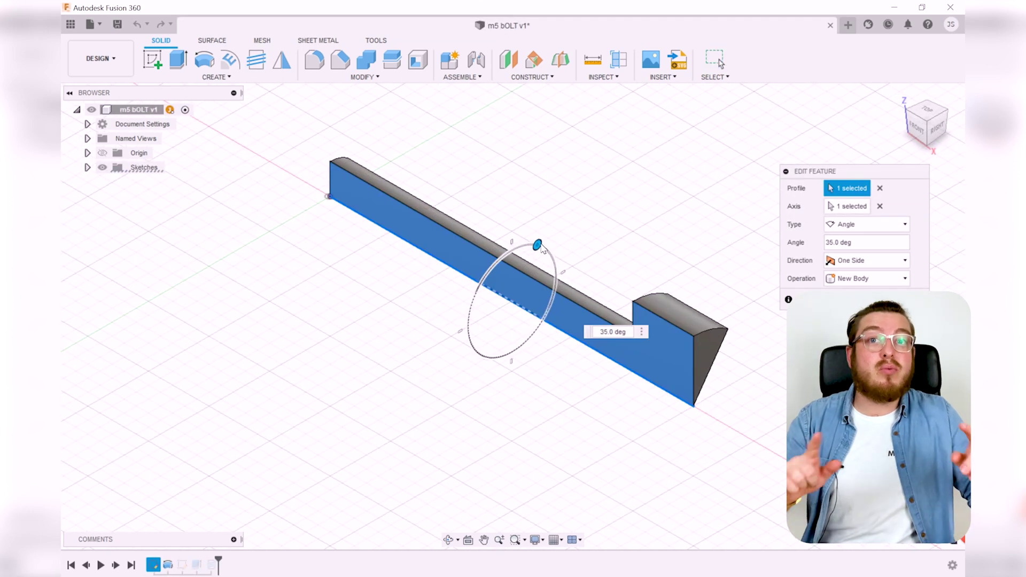
left_click_drag(554, 290, 495, 229)
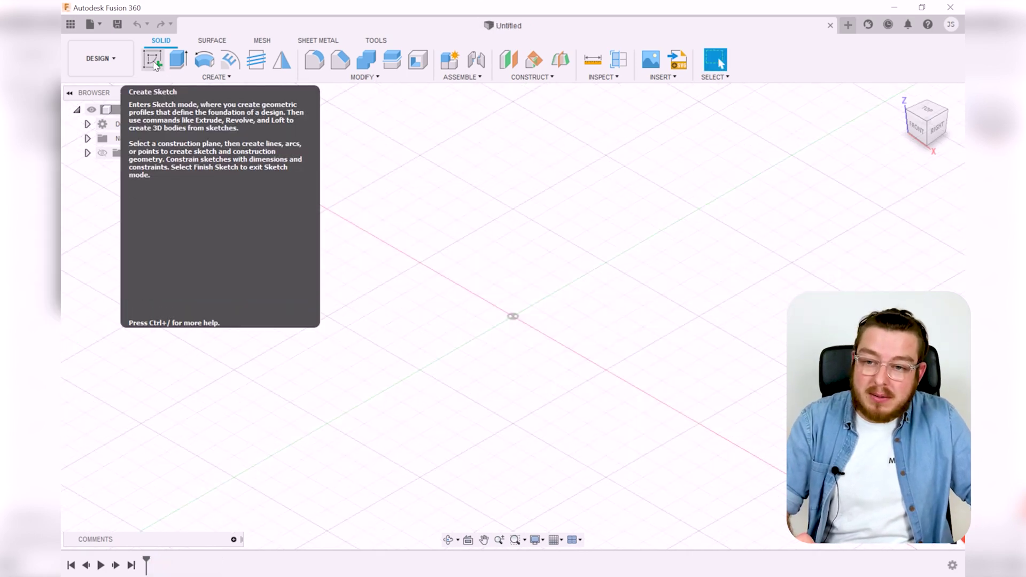
On the front XZ plane, draw a six-line closed stepped profile starting and ending at the origin.
left_click(153, 60)
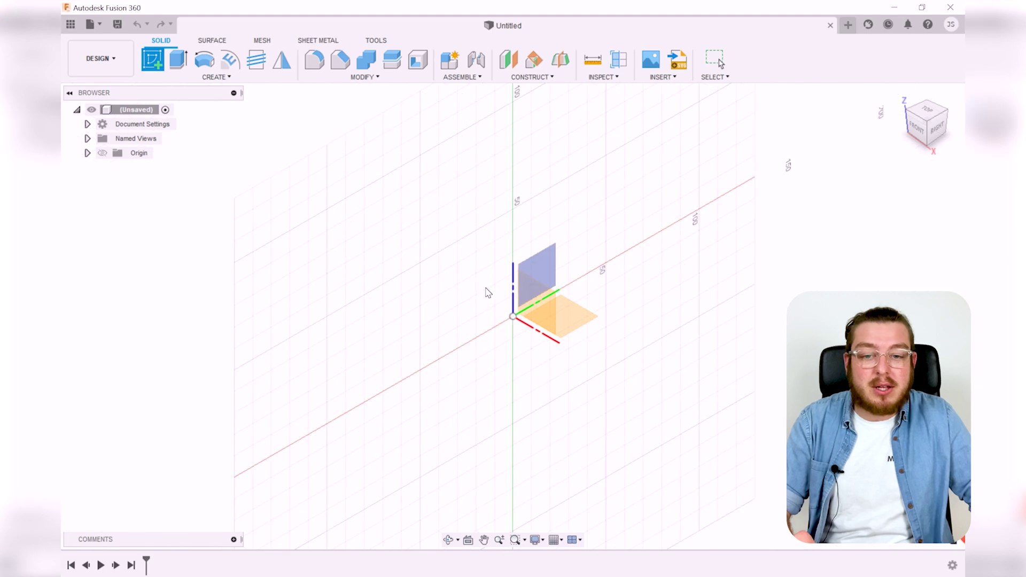
left_click(531, 303)
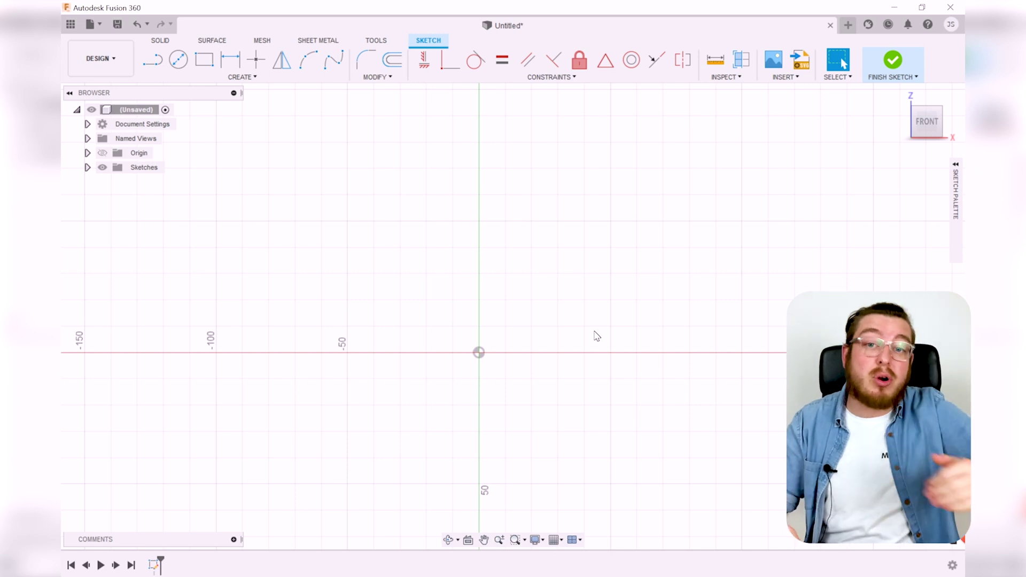
left_click(155, 59)
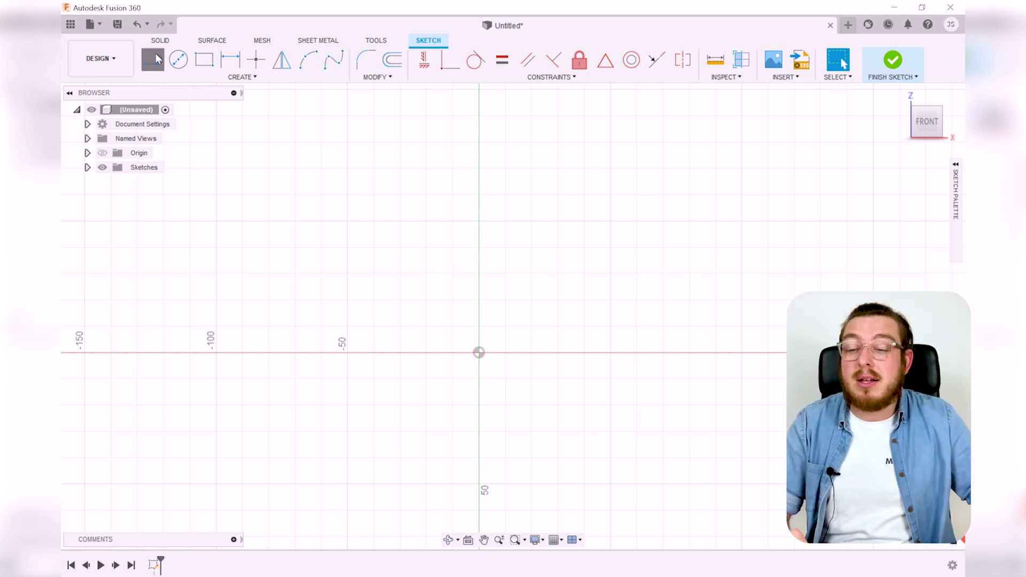
left_click(479, 352)
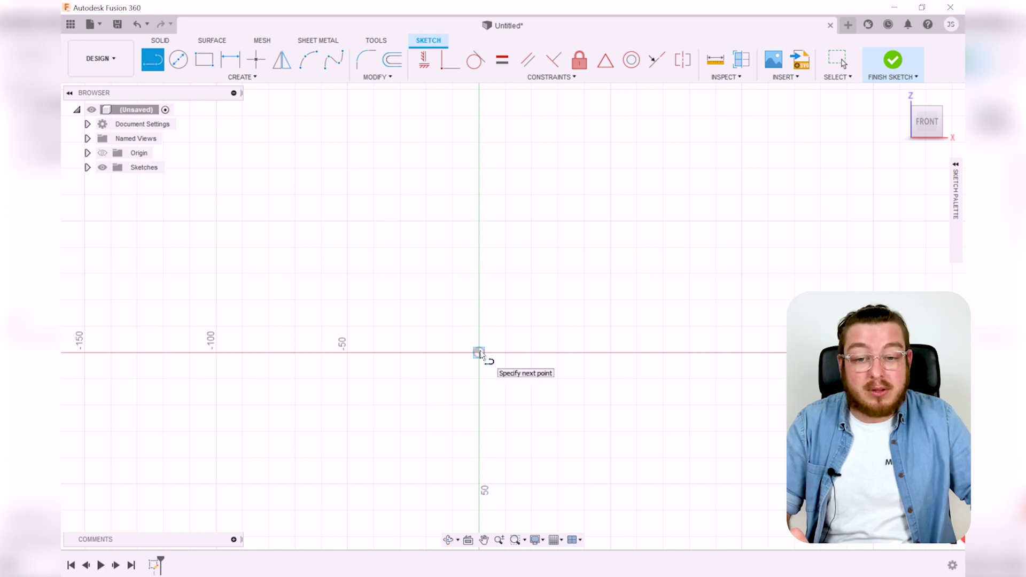
left_click(479, 294)
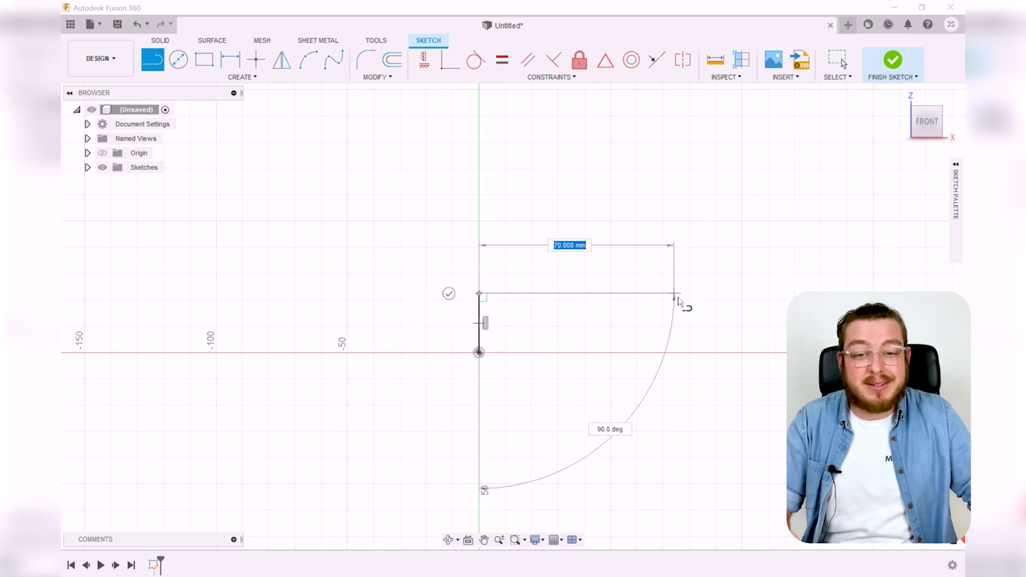
left_click(678, 294)
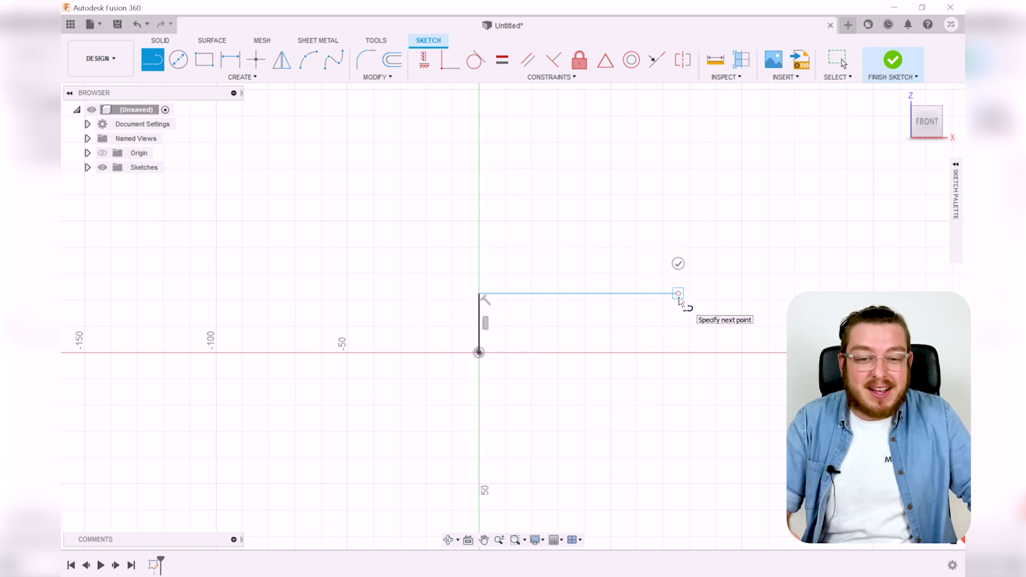
left_click(678, 214)
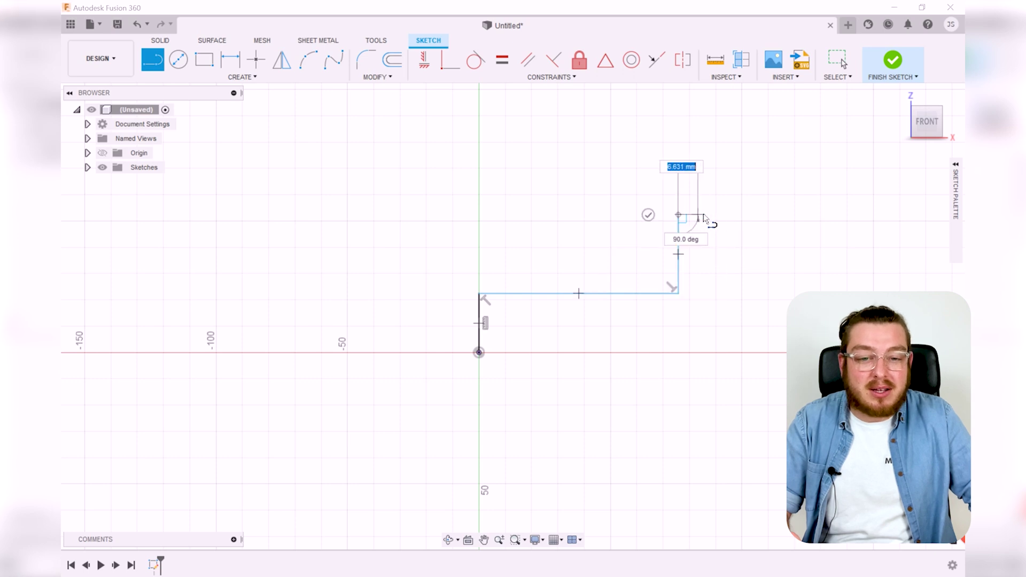
left_click(768, 214)
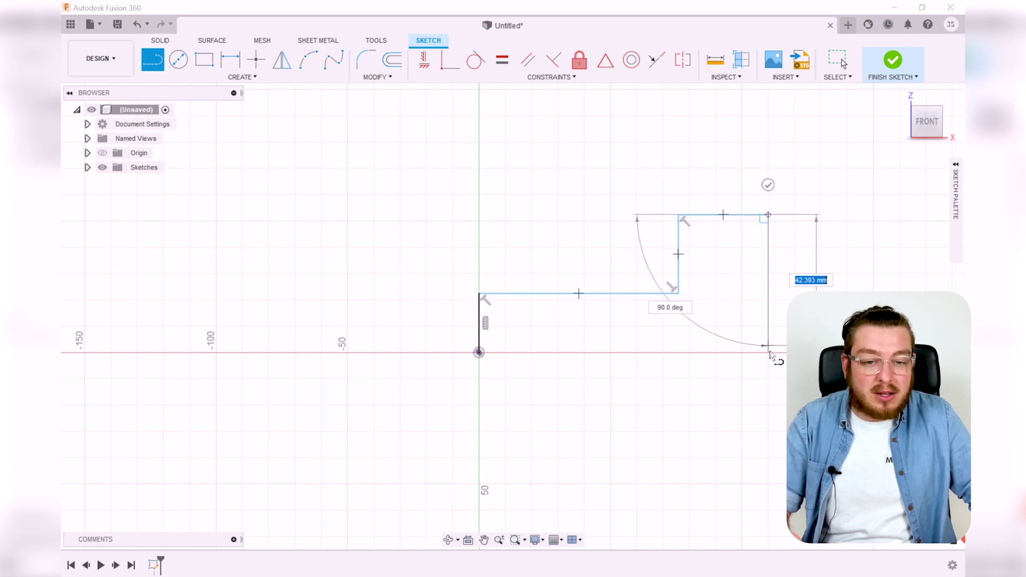
left_click(768, 353)
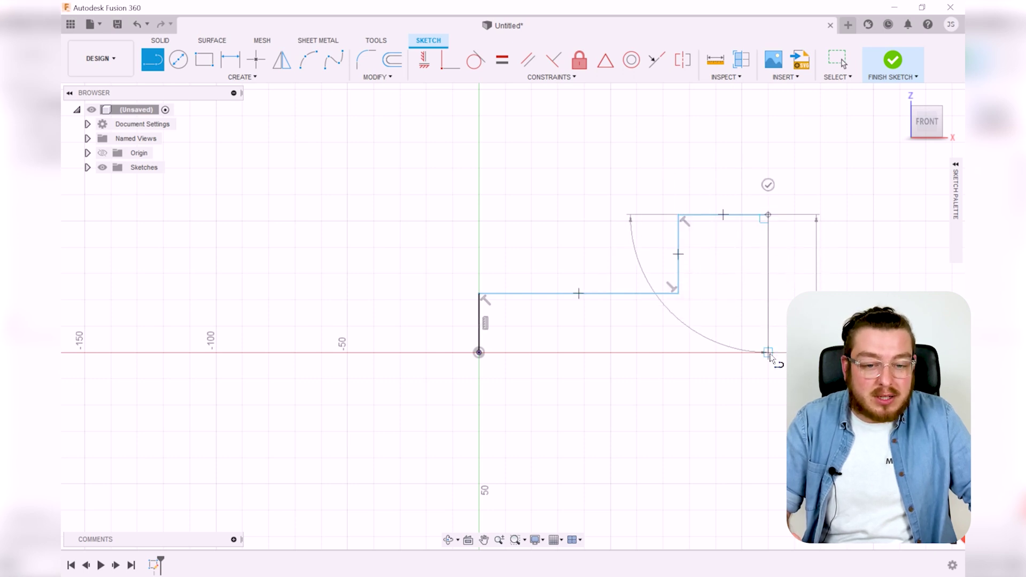
left_click(480, 353)
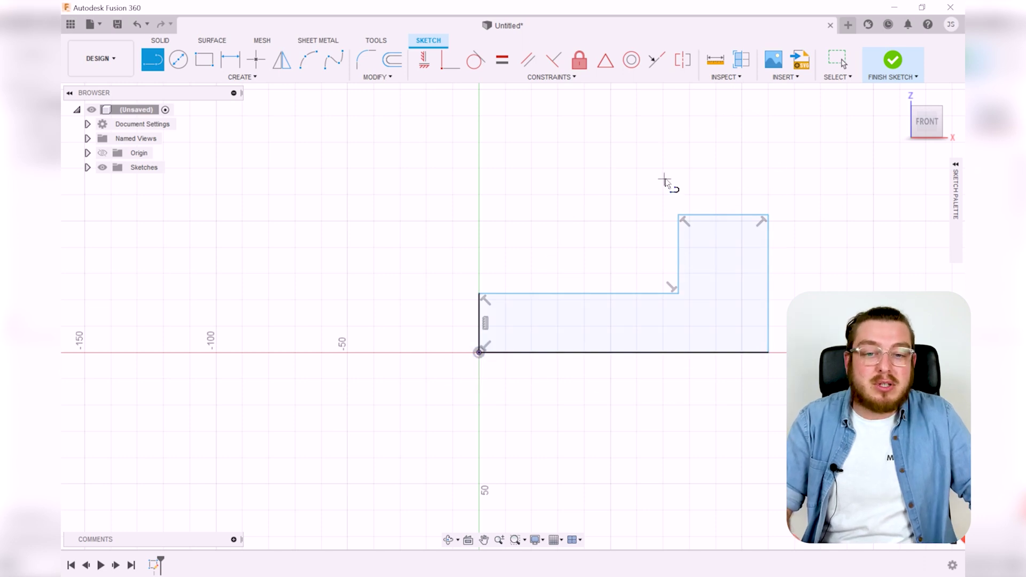
Dimension the profile's upper horizontal shank edge to 25 mm.
key("Escape")
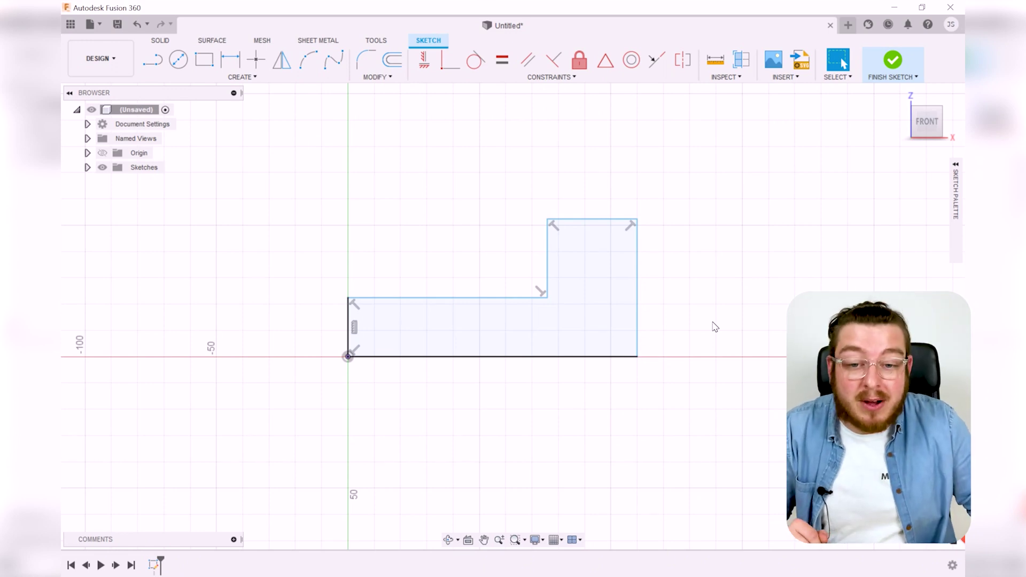
middle_click_drag(715, 327, 742, 314)
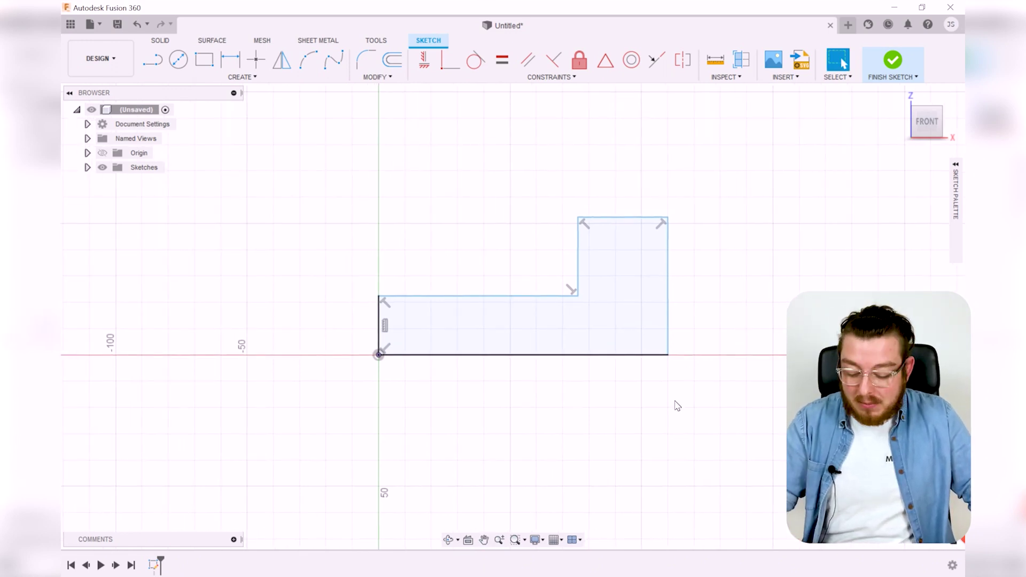
key("d")
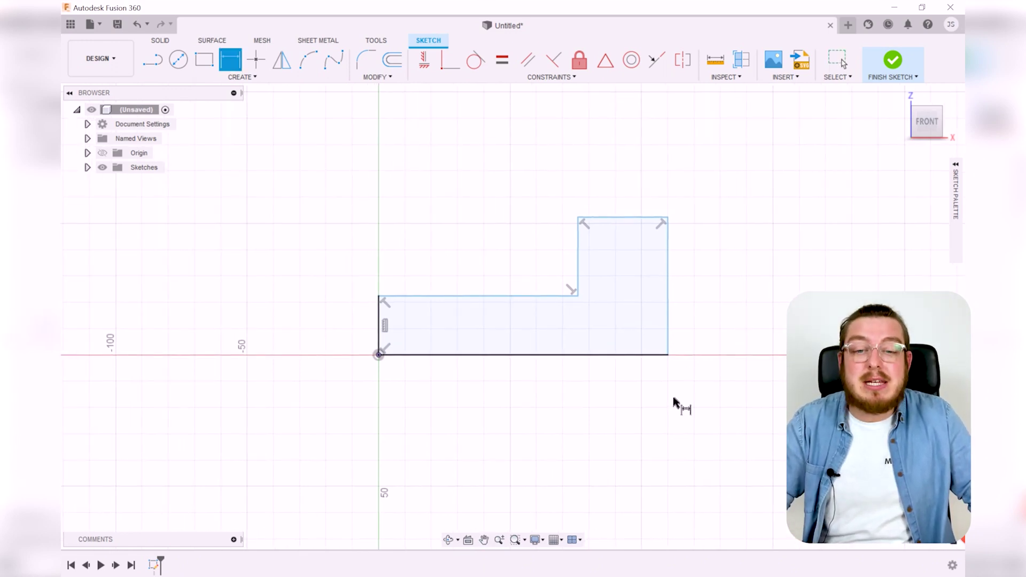
left_click(485, 298)
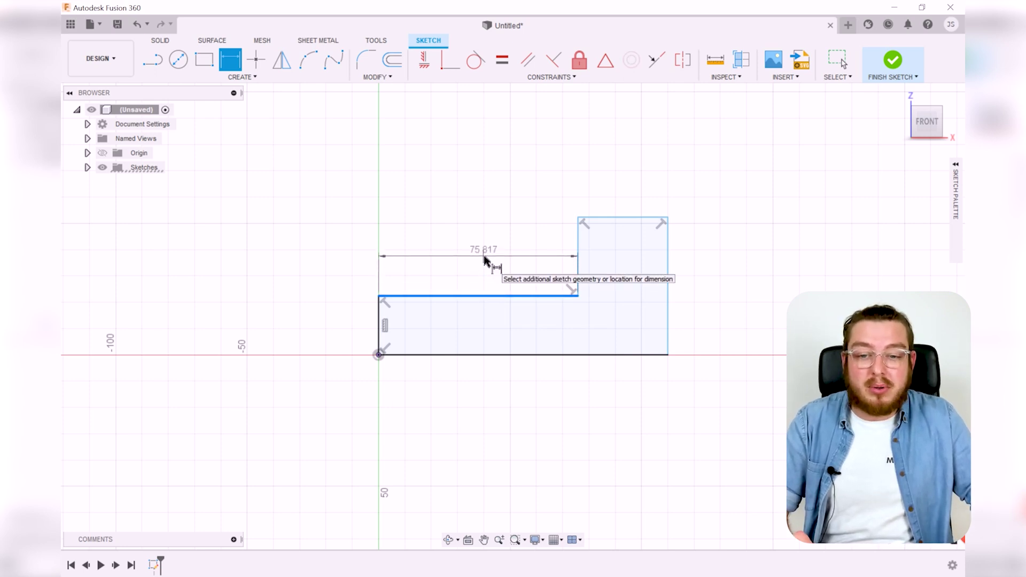
left_click(485, 259)
type("25")
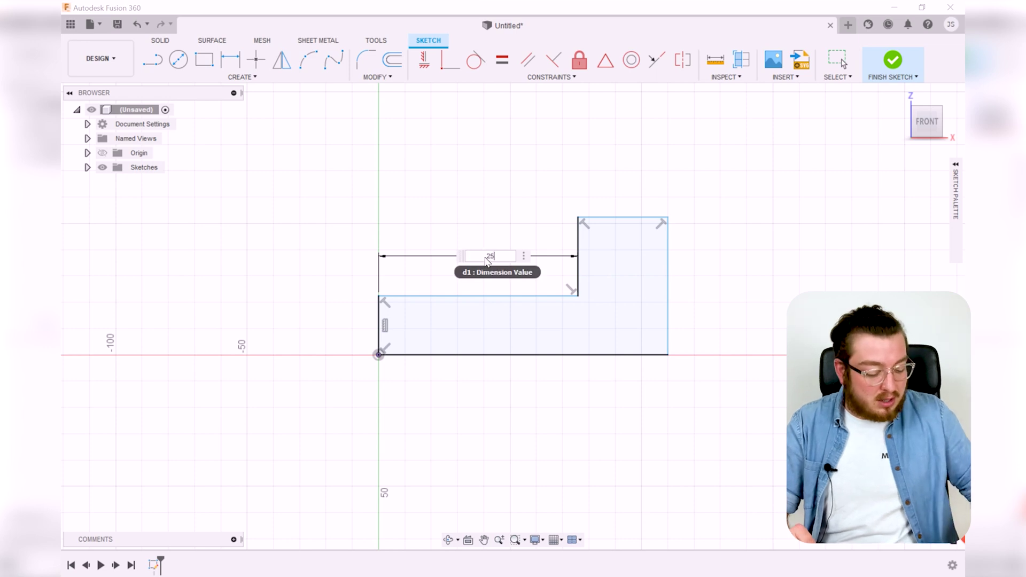
key("Return")
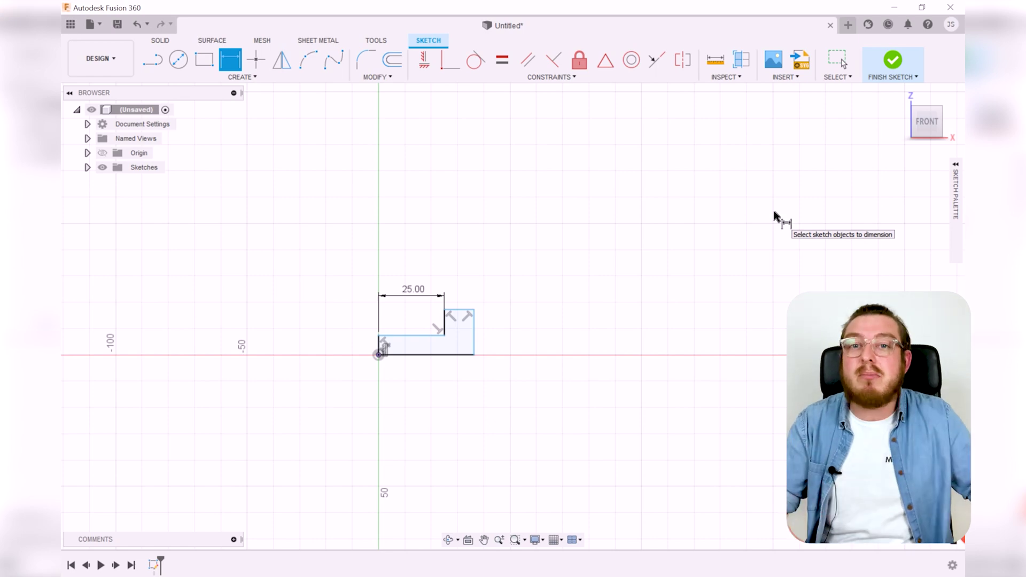
scroll(394, 350, "up", 5)
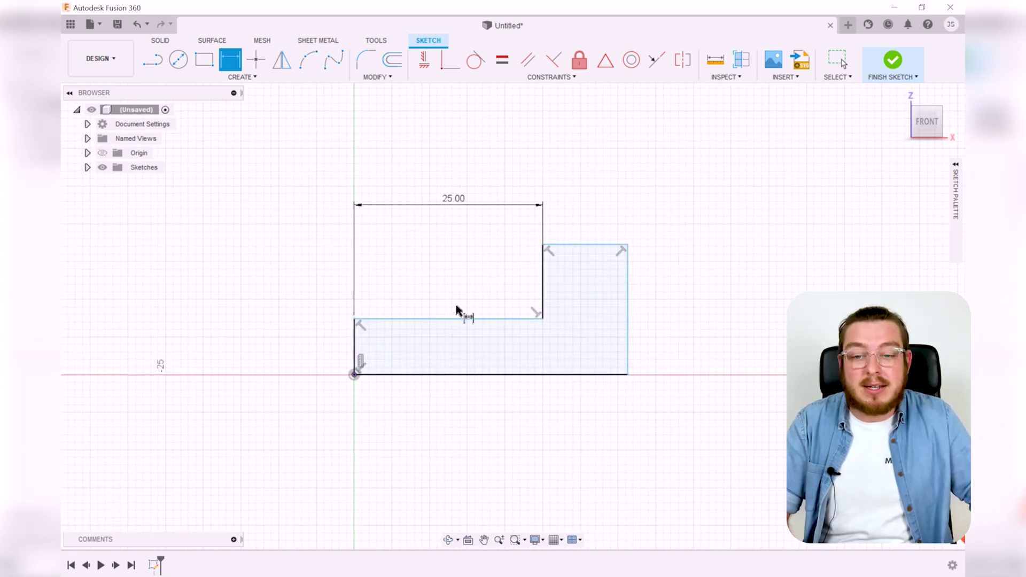
mouse_move(457, 310)
middle_mouse_down()
mouse_move(543, 226)
mouse_move(550, 201)
middle_mouse_up()
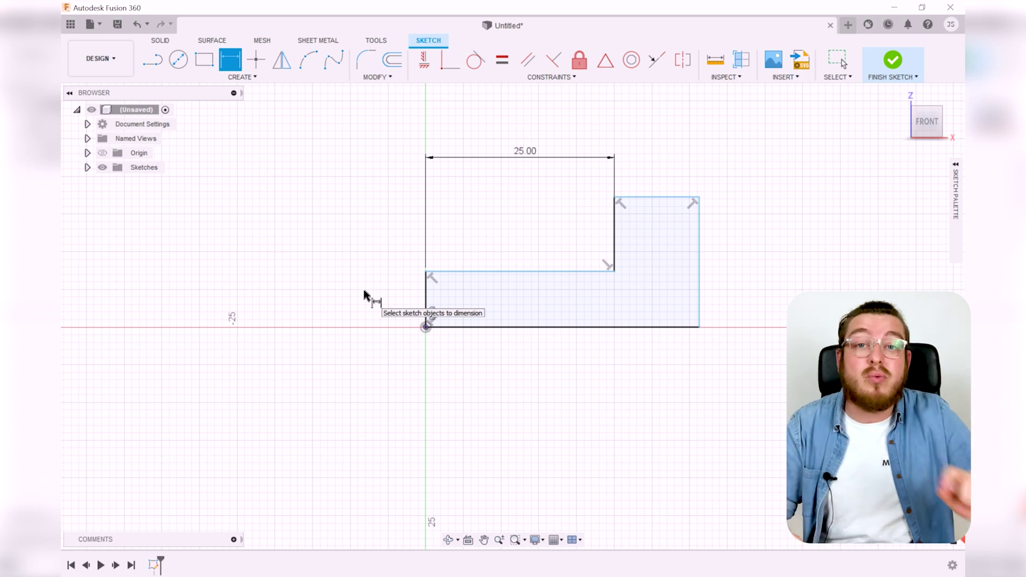
Dimension the short left edge as 5/2, giving a 2.50 mm shank radius.
left_click(426, 297)
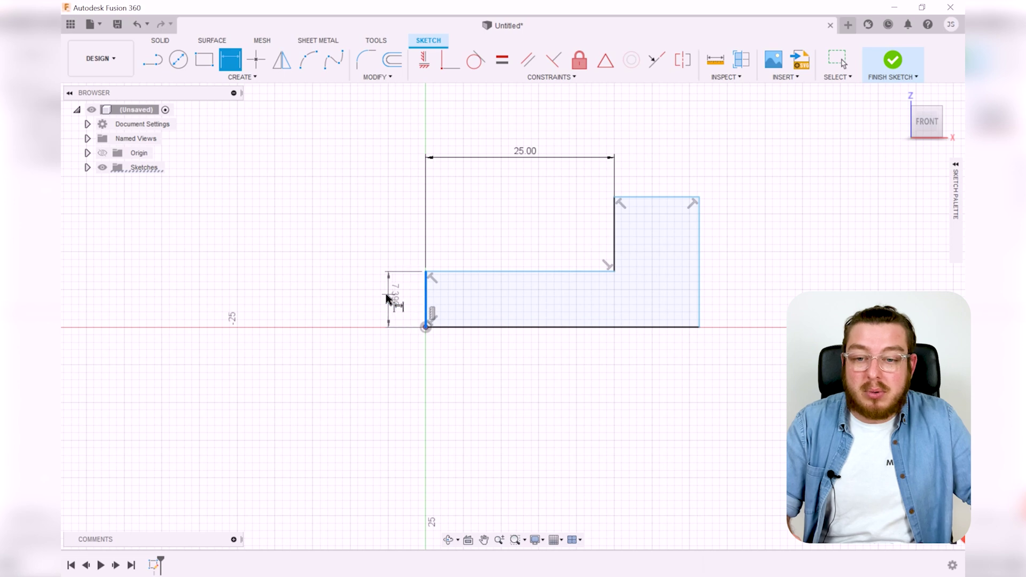
left_click(353, 297)
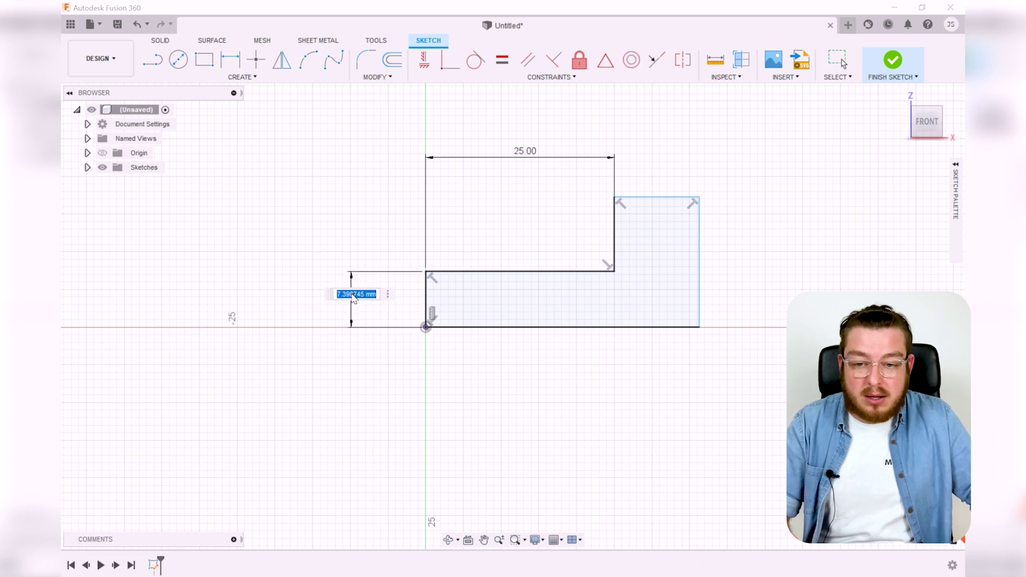
key("BackSpace")
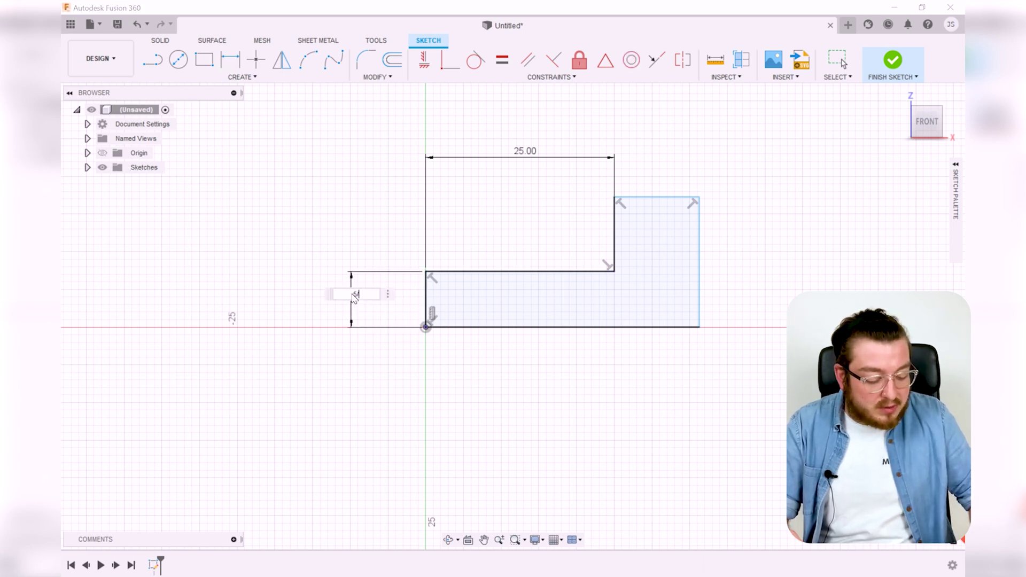
type("5/2")
key("Return")
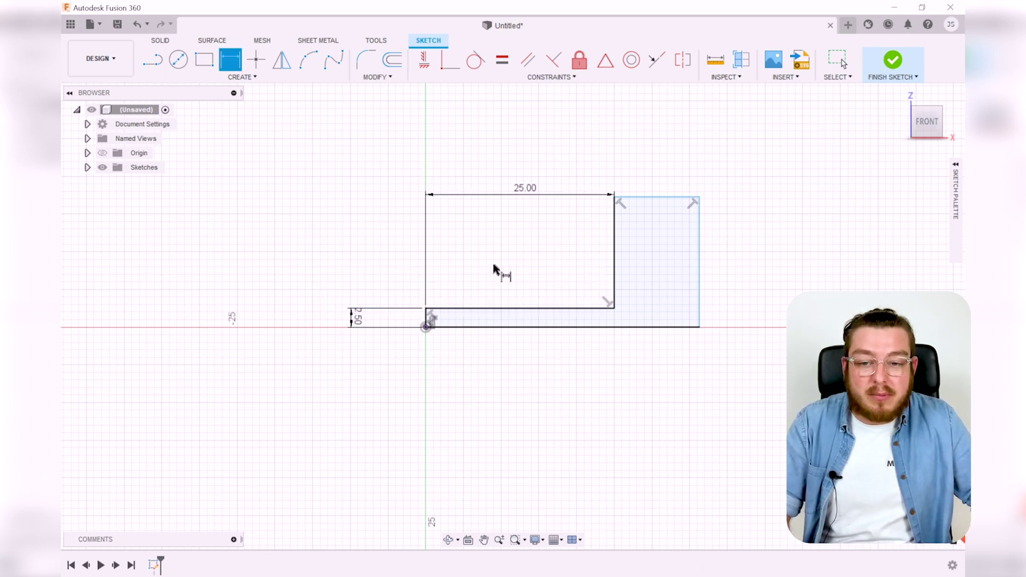
Set the head's right edge height to 10/2 and the step's top width to 5 mm.
left_click(697, 260)
left_click(747, 265)
type("1")
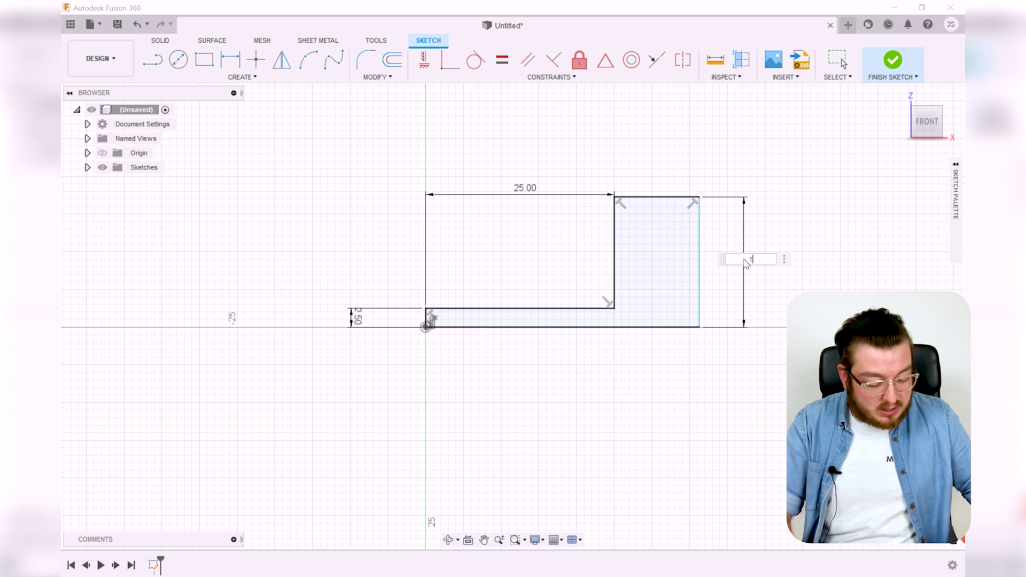
type("0/2")
key("Return")
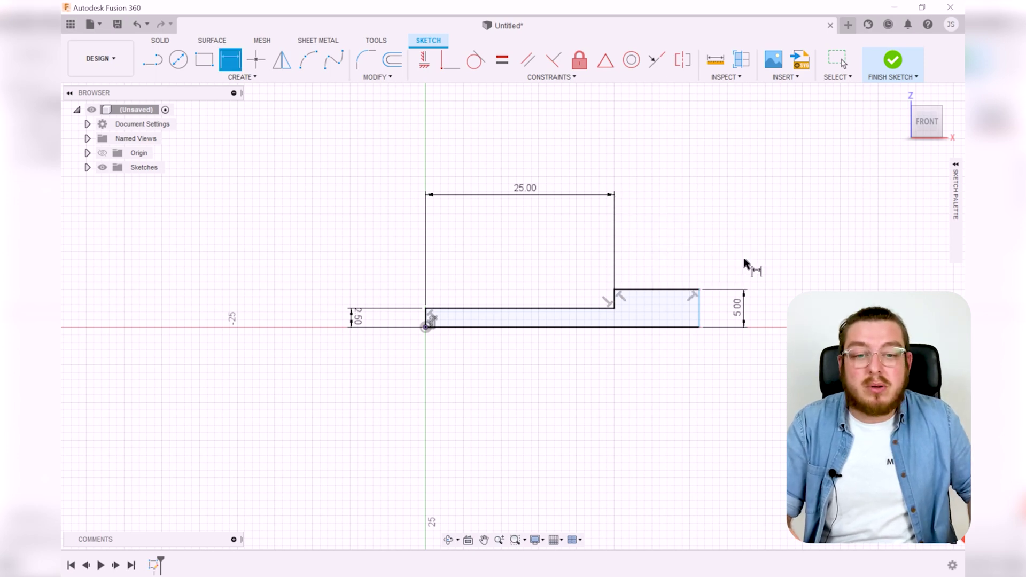
left_click(651, 295)
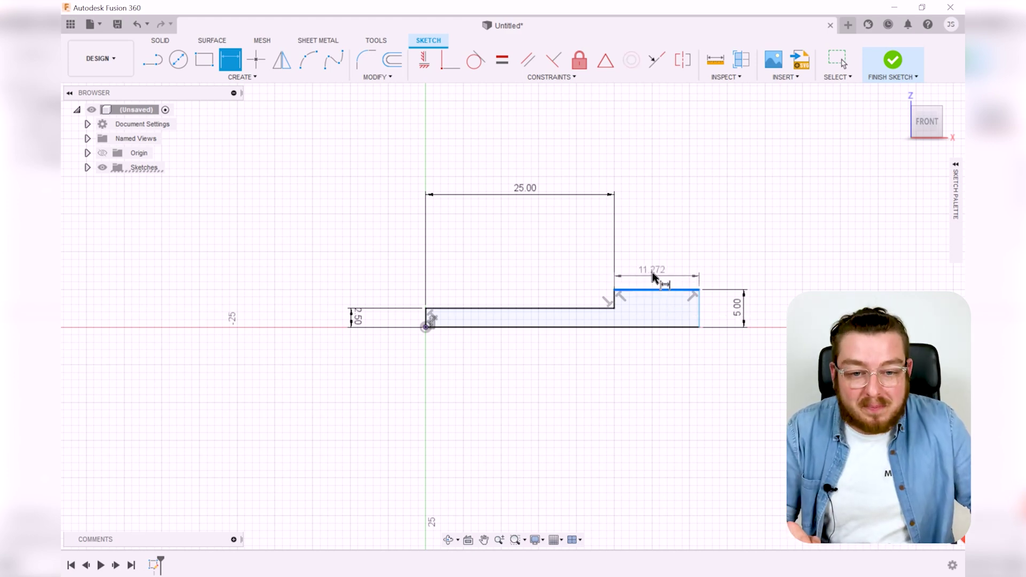
left_click(657, 251)
type("5")
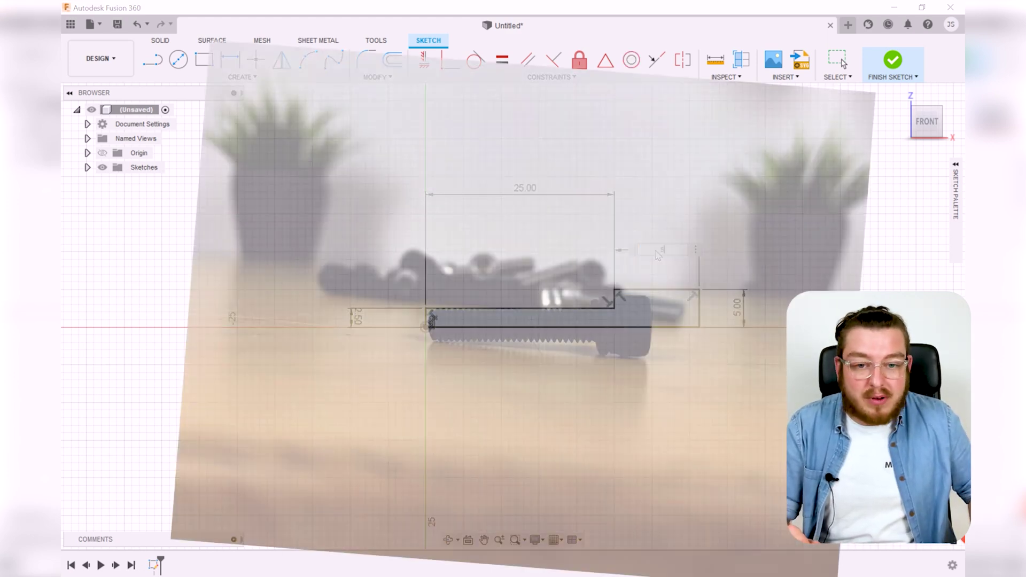
key("Return")
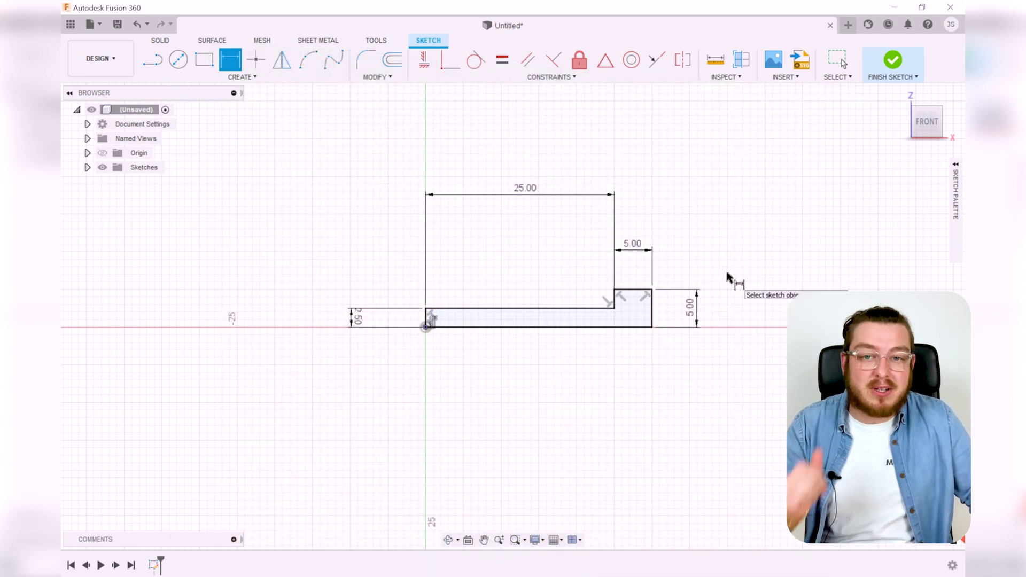
Finish the sketch and revolve the profile 360° about its bottom edge into a solid bolt.
left_click(891, 67)
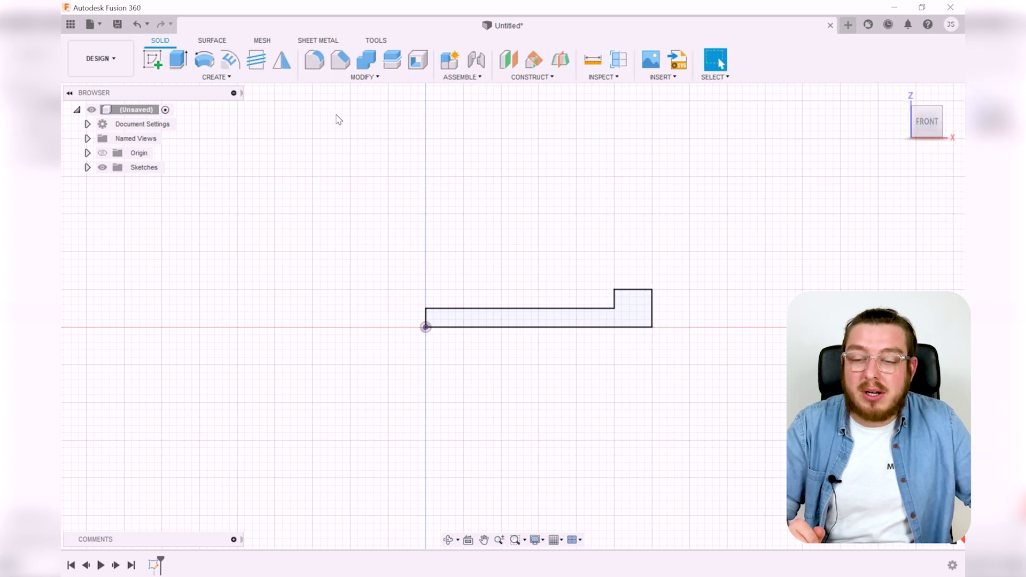
left_click(238, 78)
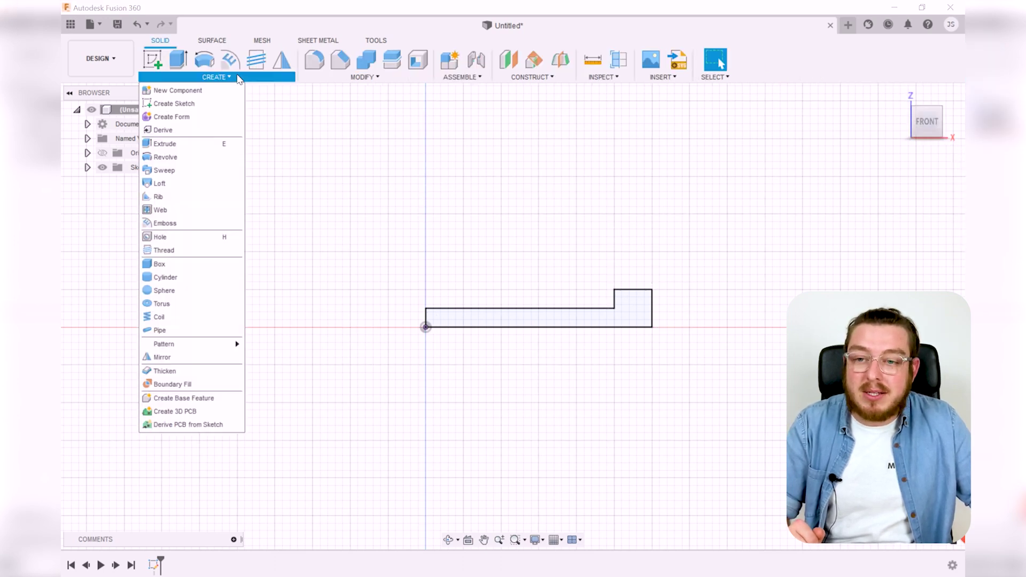
left_click(165, 157)
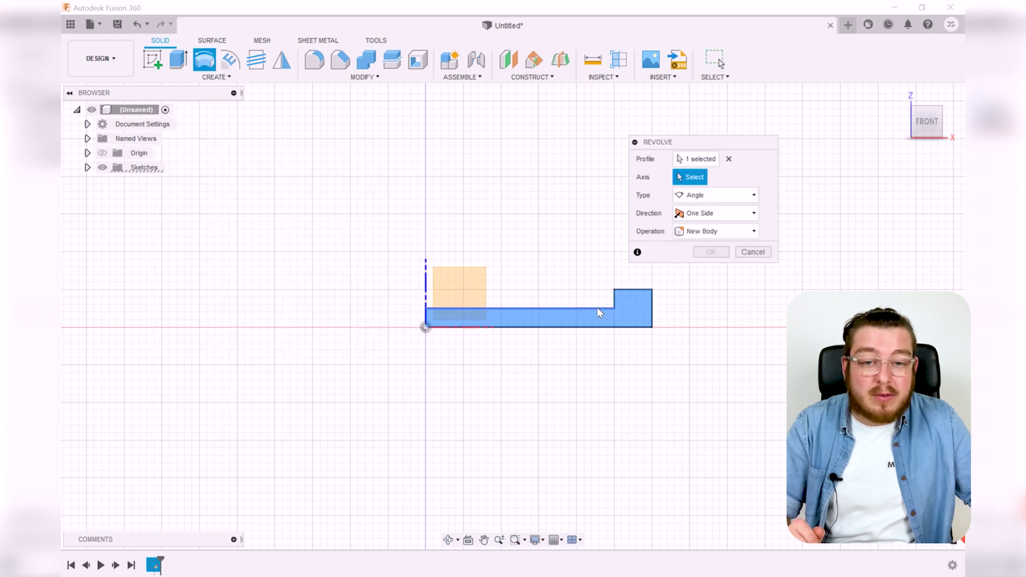
left_click(567, 328)
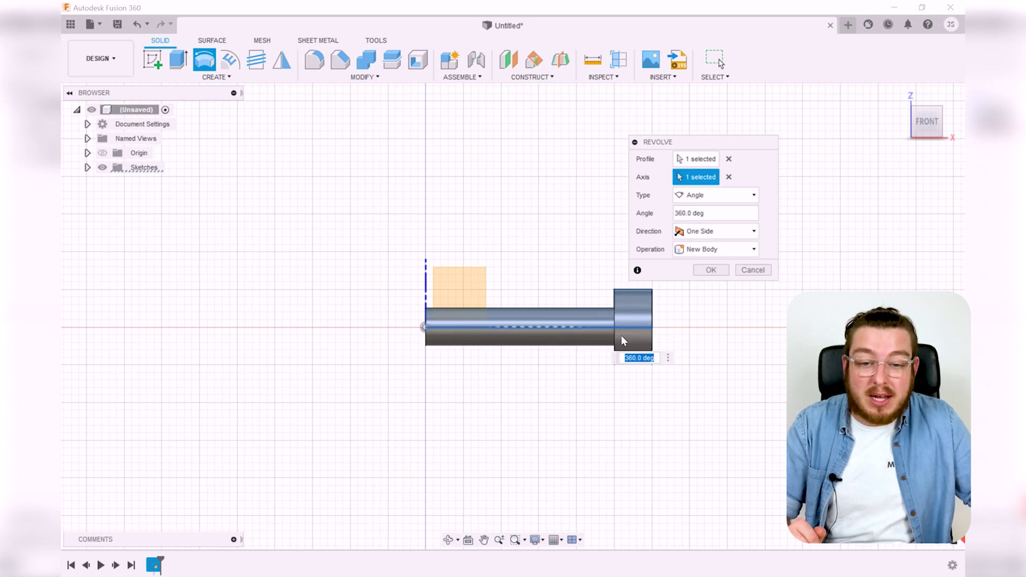
left_click(719, 270)
middle_click_drag(707, 304, 732, 336, "shift")
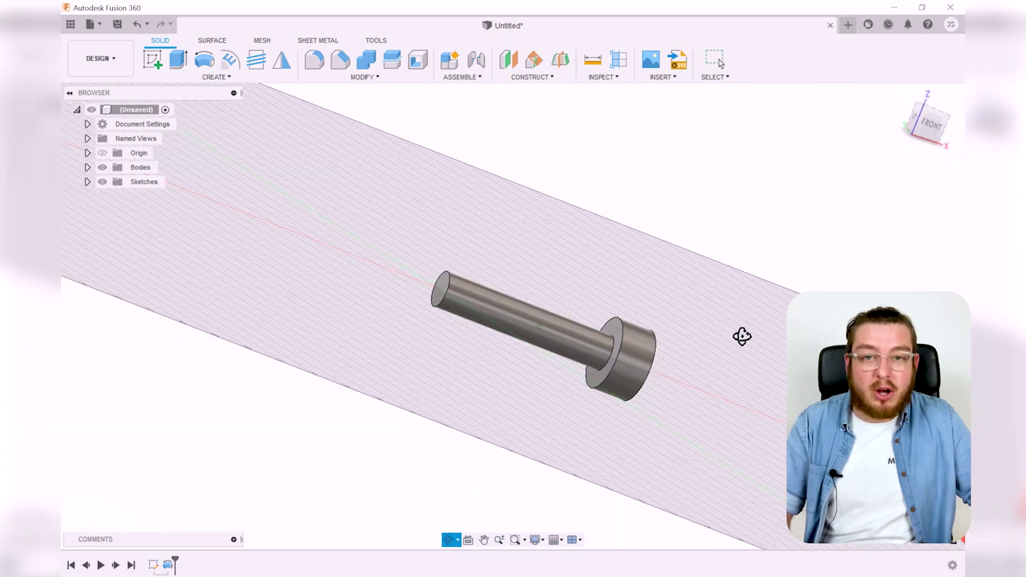
left_click_drag(741, 336, 704, 328)
Start a sketch on the bolt head's end face and draw a circumscribed hexagon at its centre.
key("Escape")
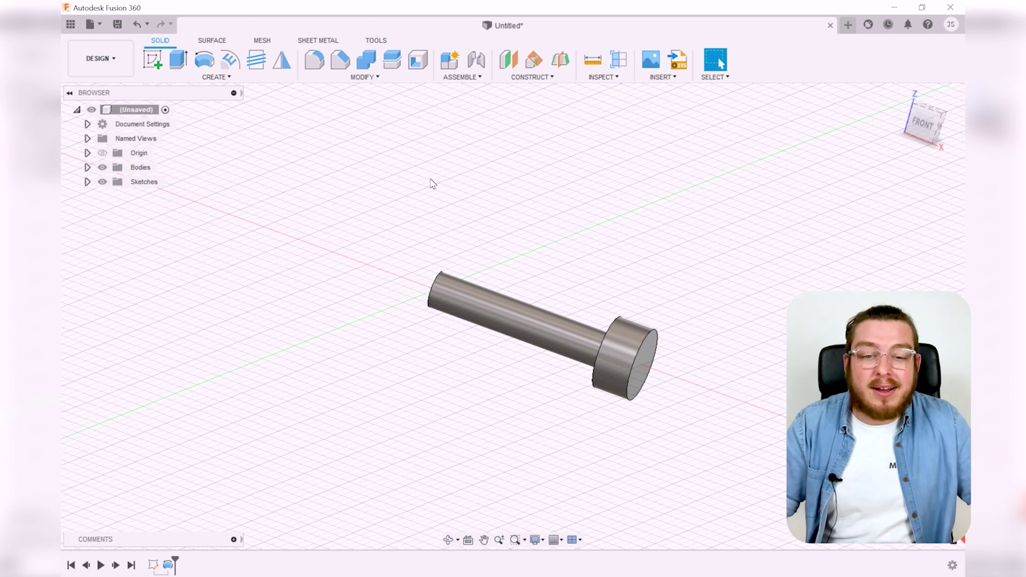
left_click(152, 59)
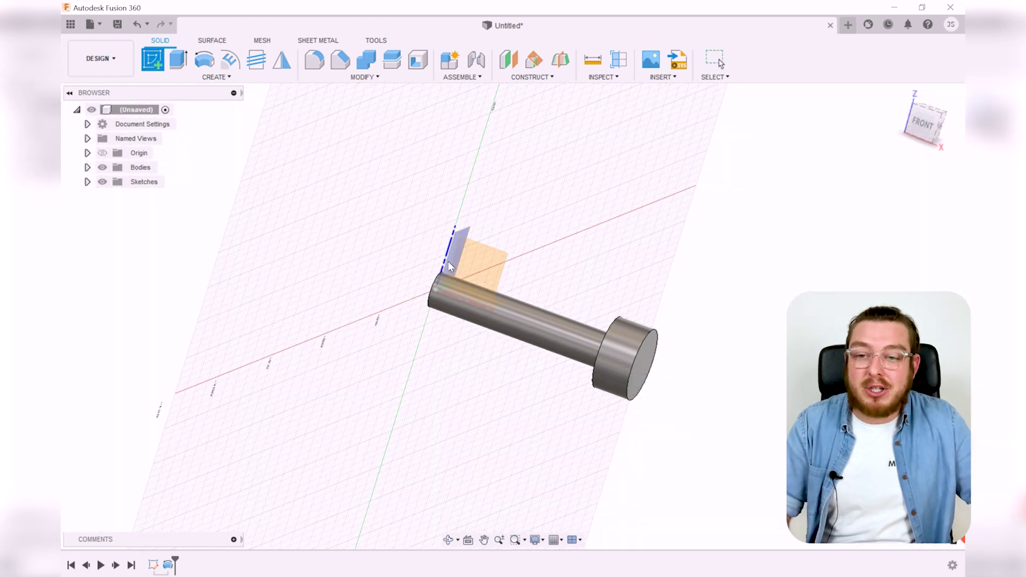
mouse_move(449, 266)
middle_mouse_down("shift")
mouse_move(739, 348)
mouse_move(625, 366)
middle_mouse_up("shift")
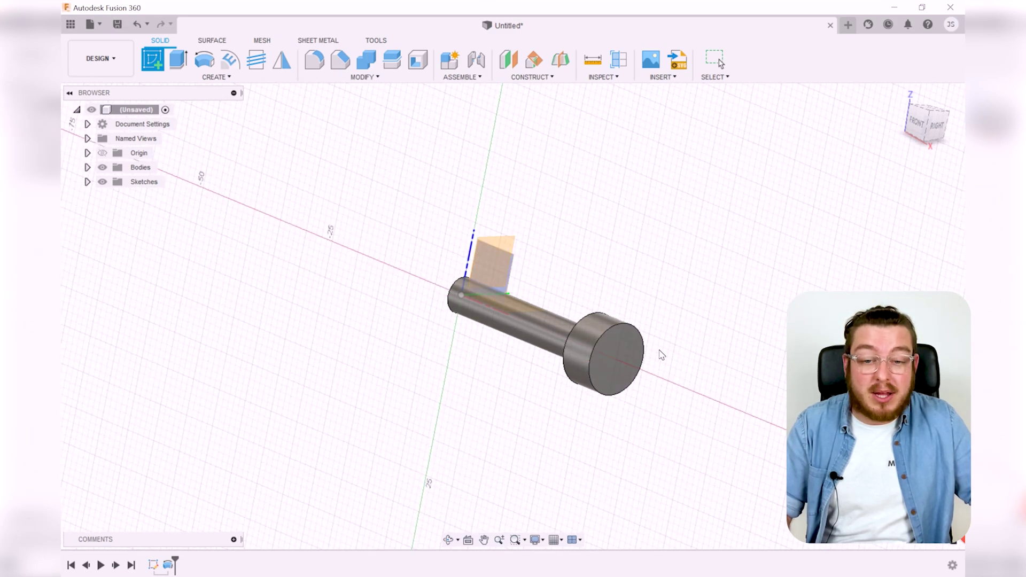
left_click(623, 361)
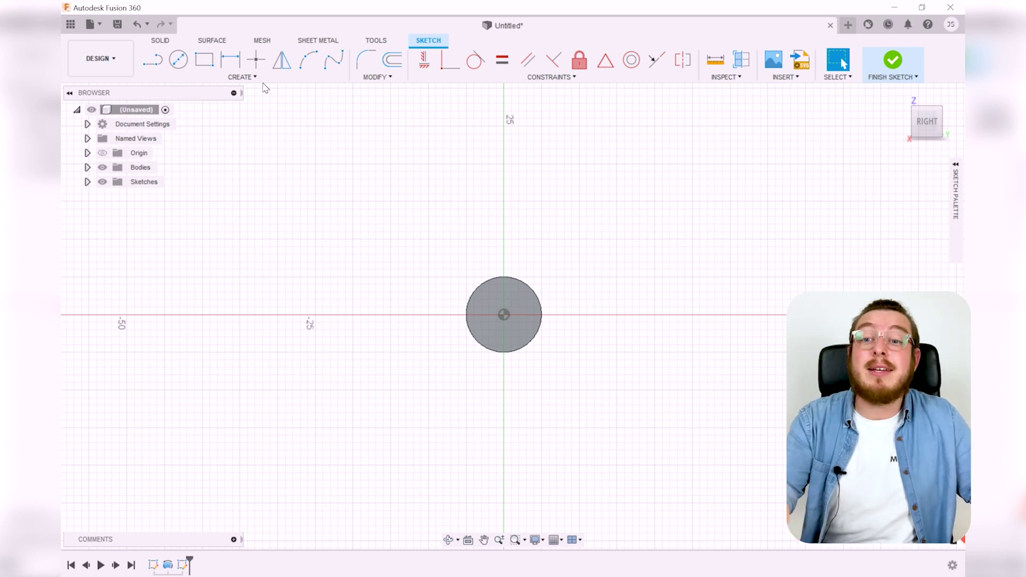
left_click(240, 78)
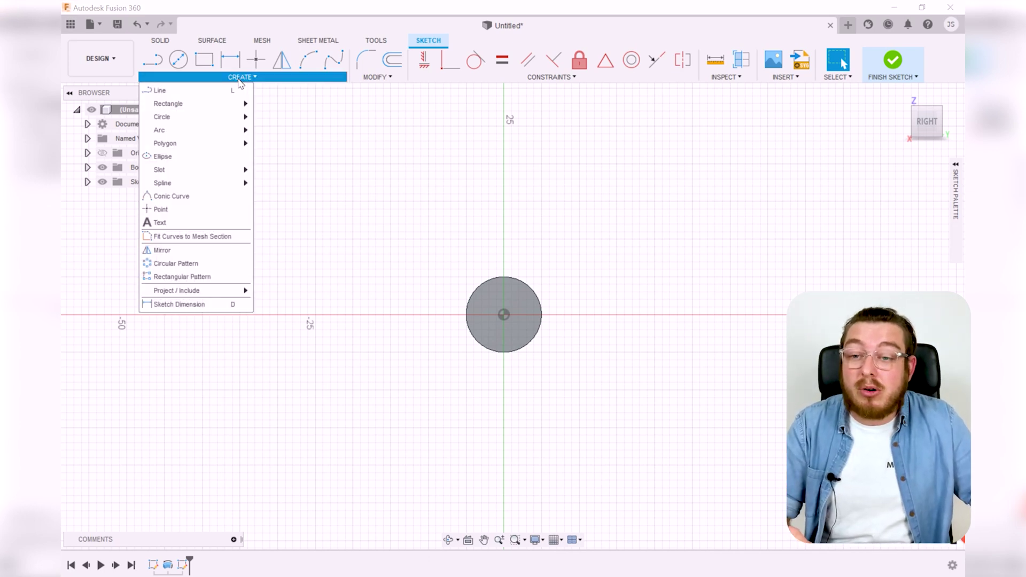
mouse_move(187, 146)
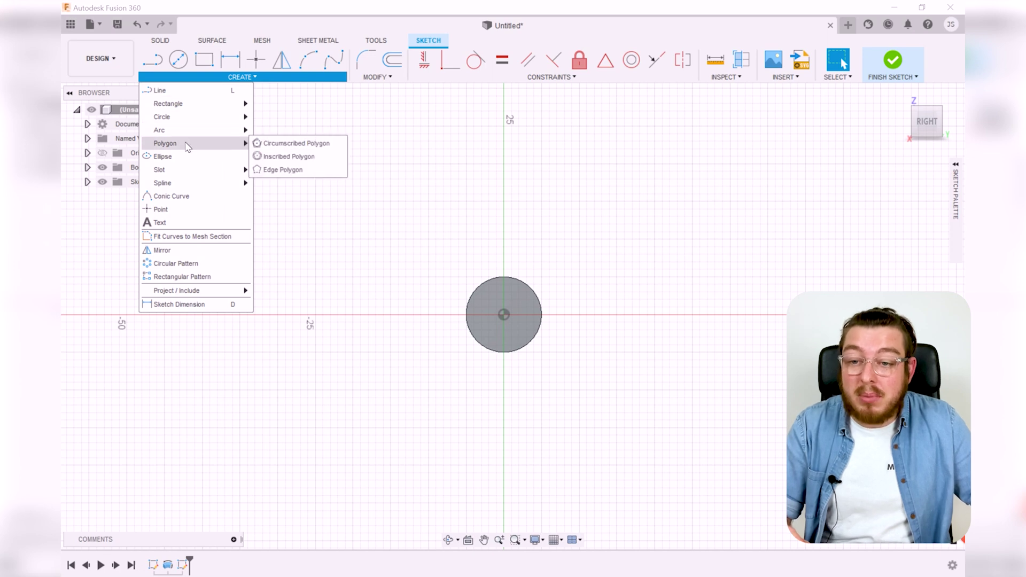
left_click(281, 143)
scroll(512, 320, "up", 5)
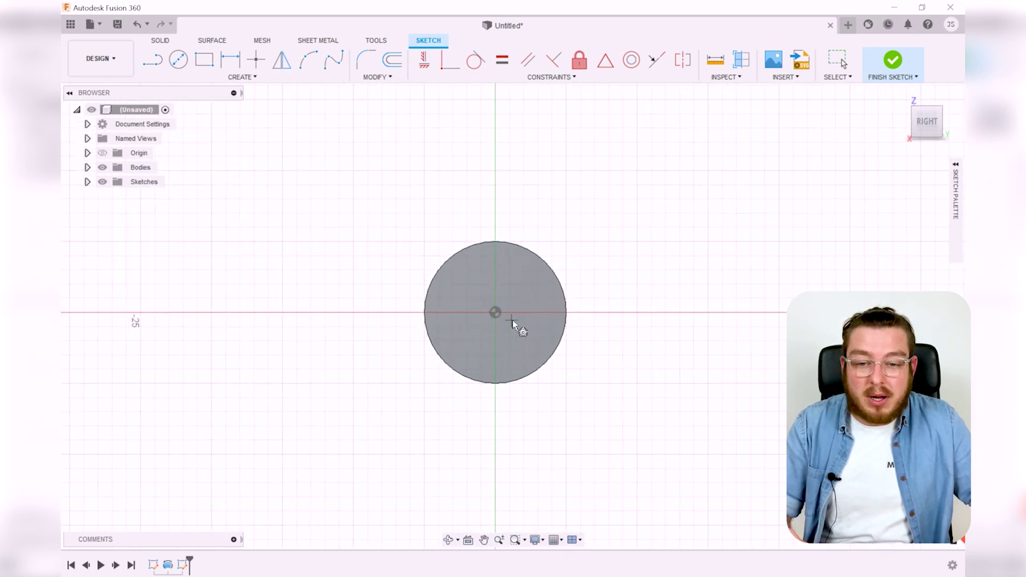
left_click(487, 308)
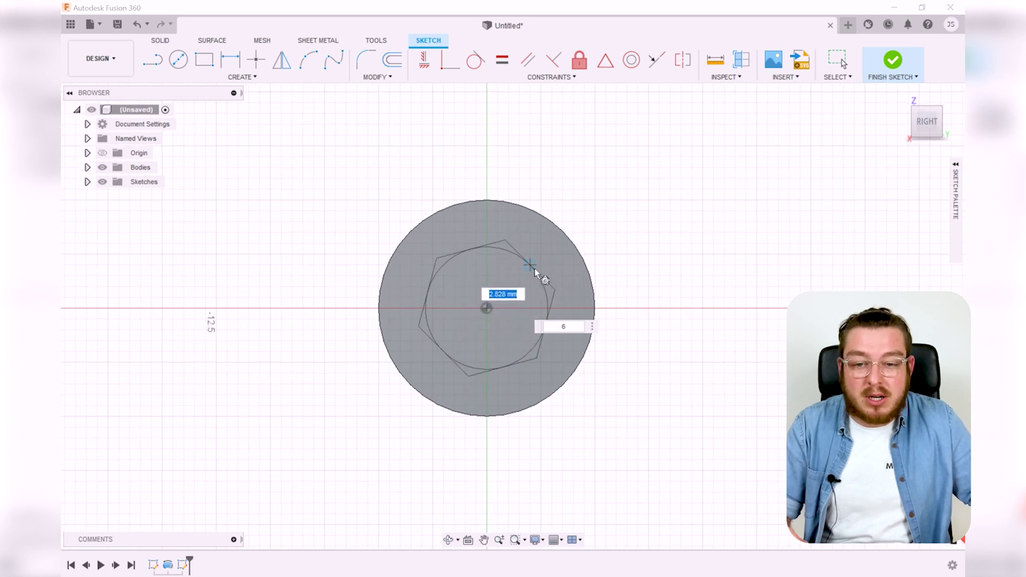
left_click(550, 275)
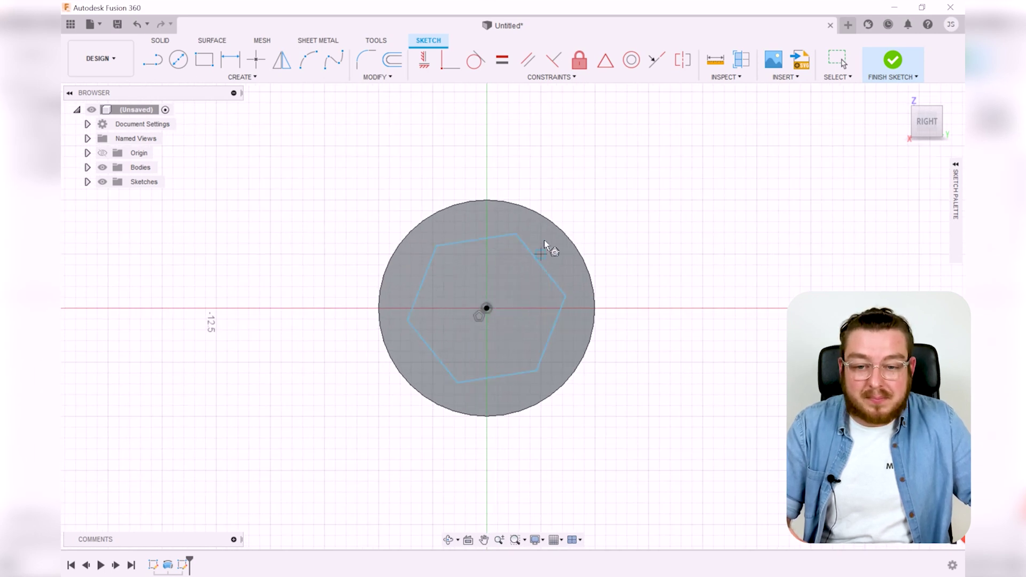
key("Escape")
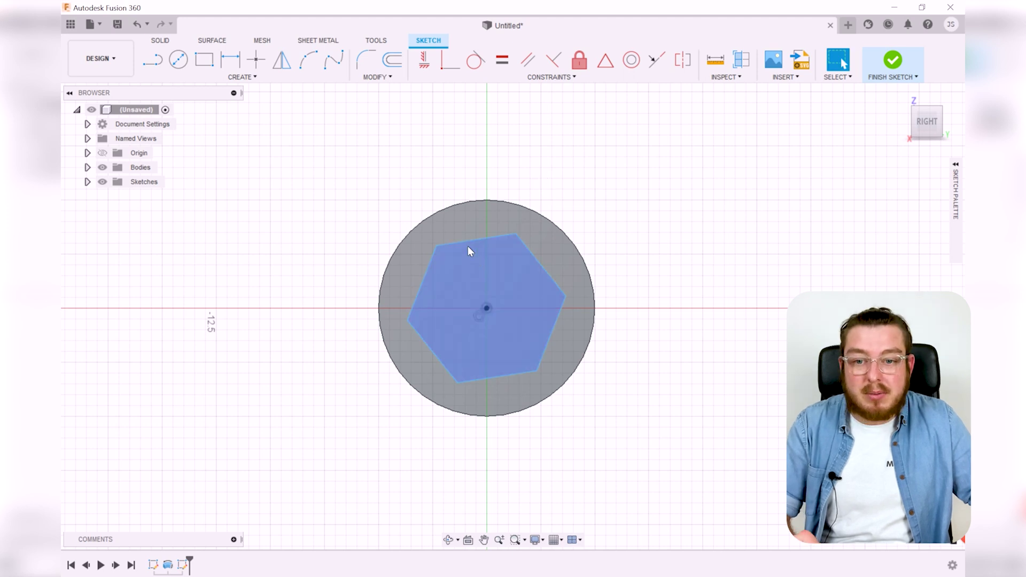
Constrain the hexagon's top edge horizontal, dimension it 7 mm across flats, and finish the sketch.
left_click(424, 59)
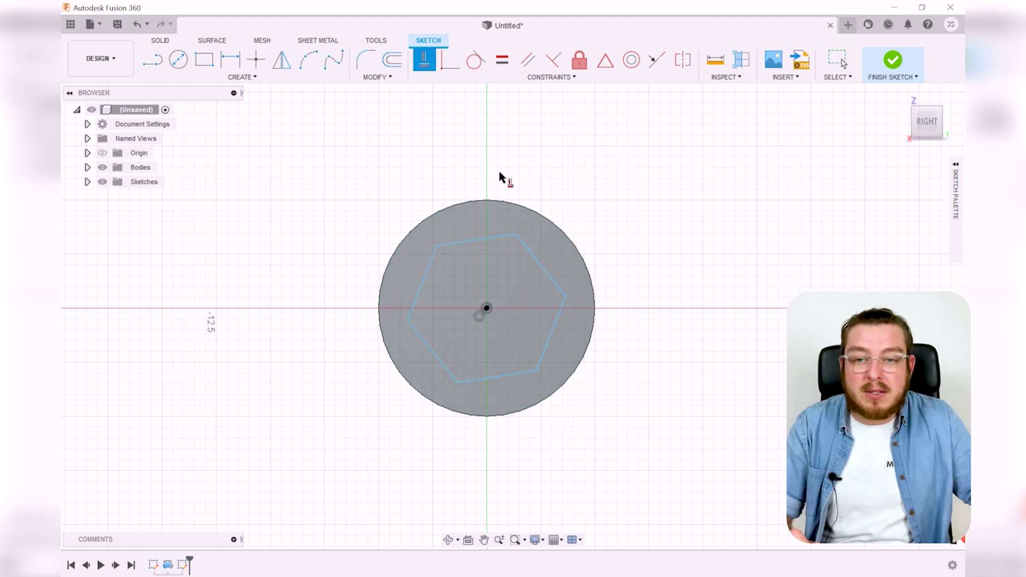
left_click(498, 238)
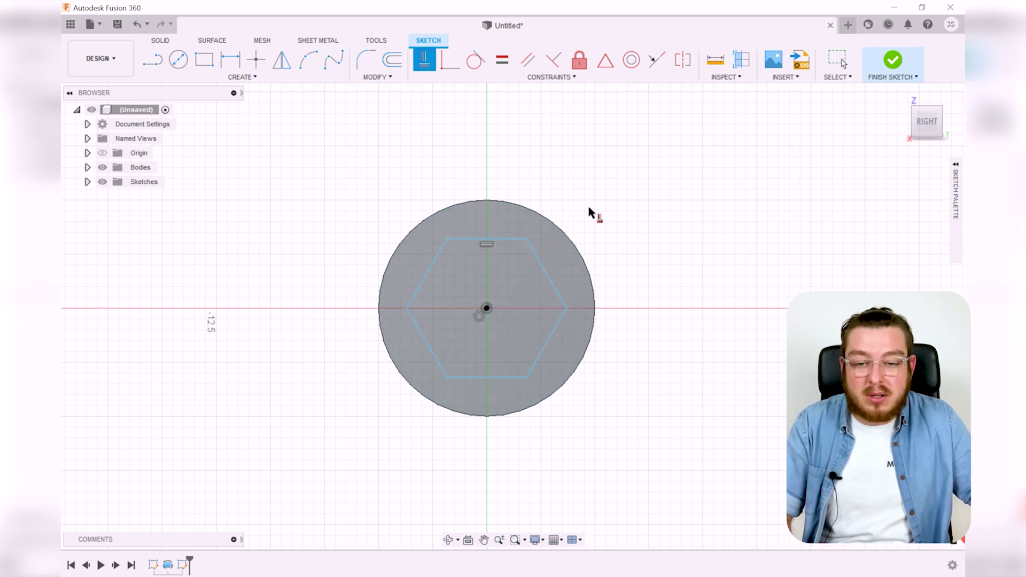
key("Escape")
key("d")
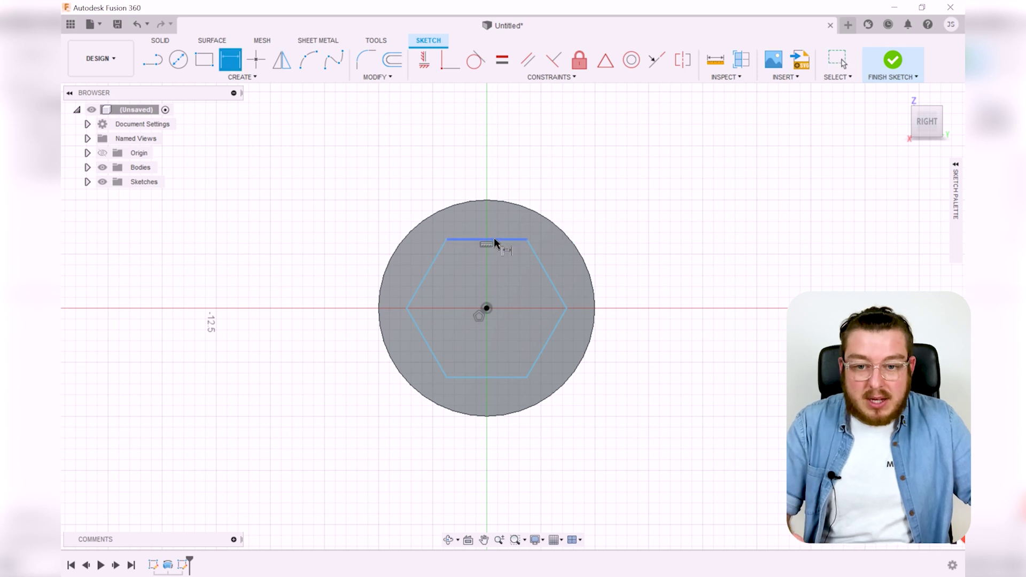
left_click(492, 240)
left_click(498, 377)
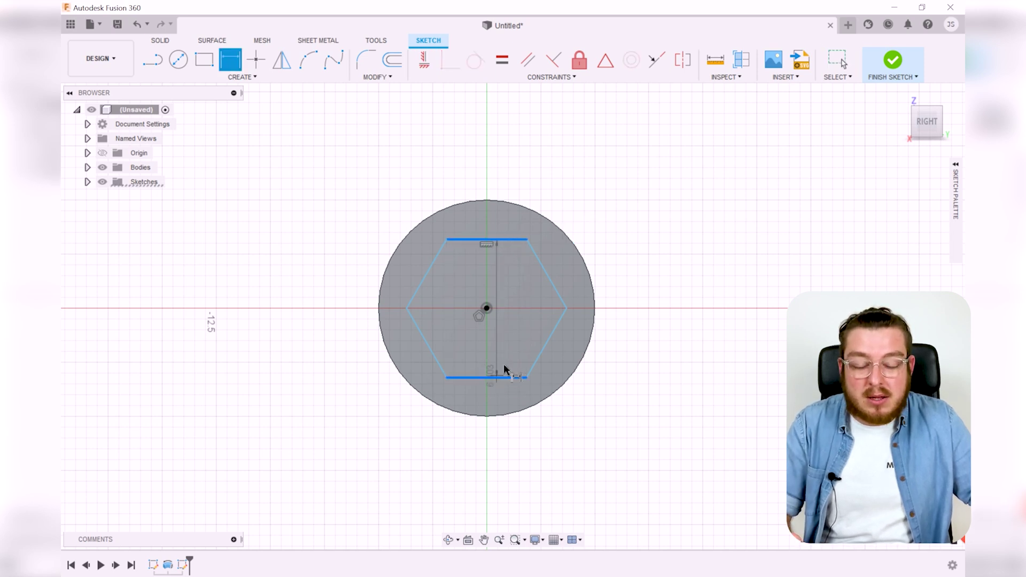
left_click(652, 304)
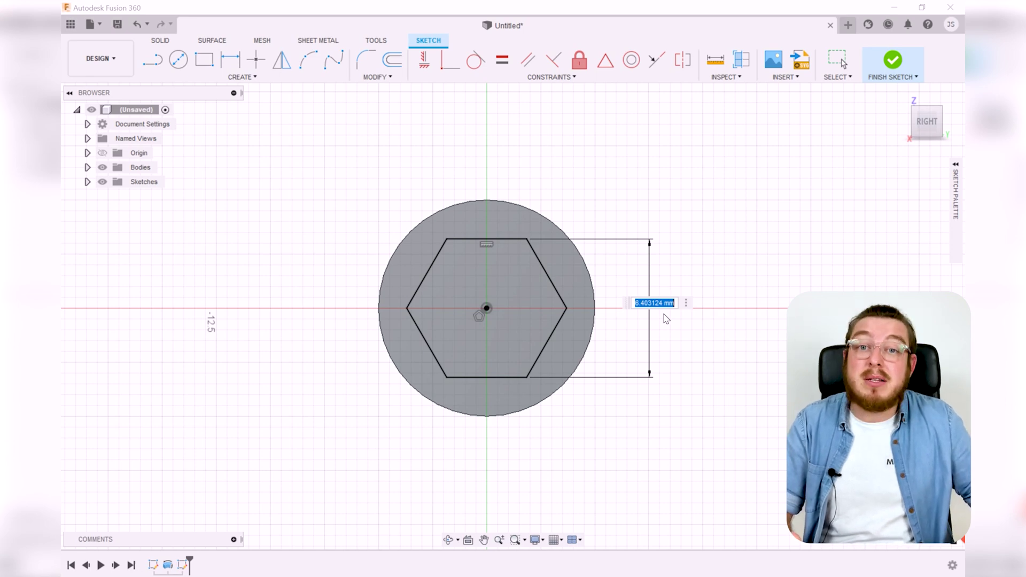
type("7")
key("Return")
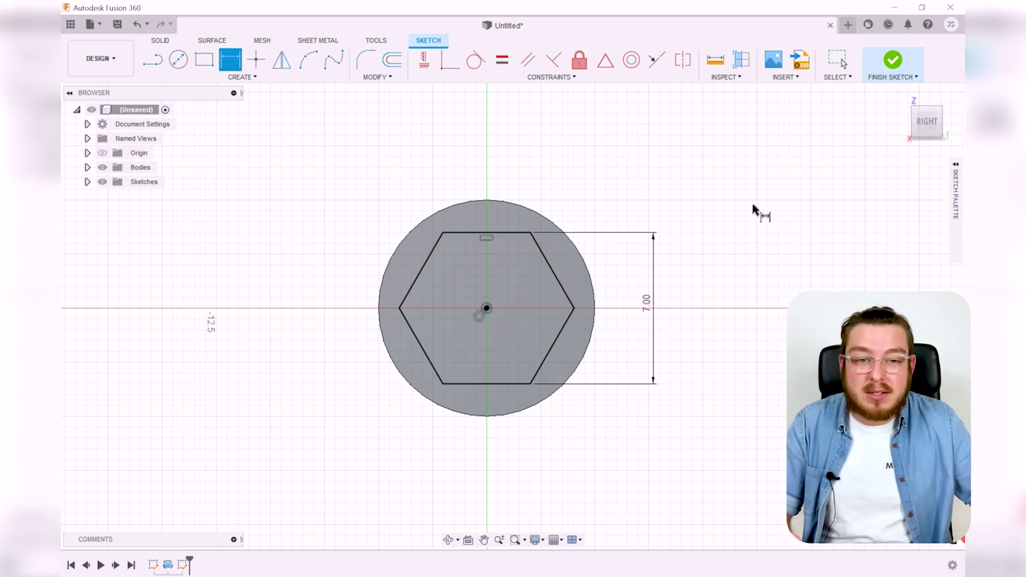
left_click(892, 60)
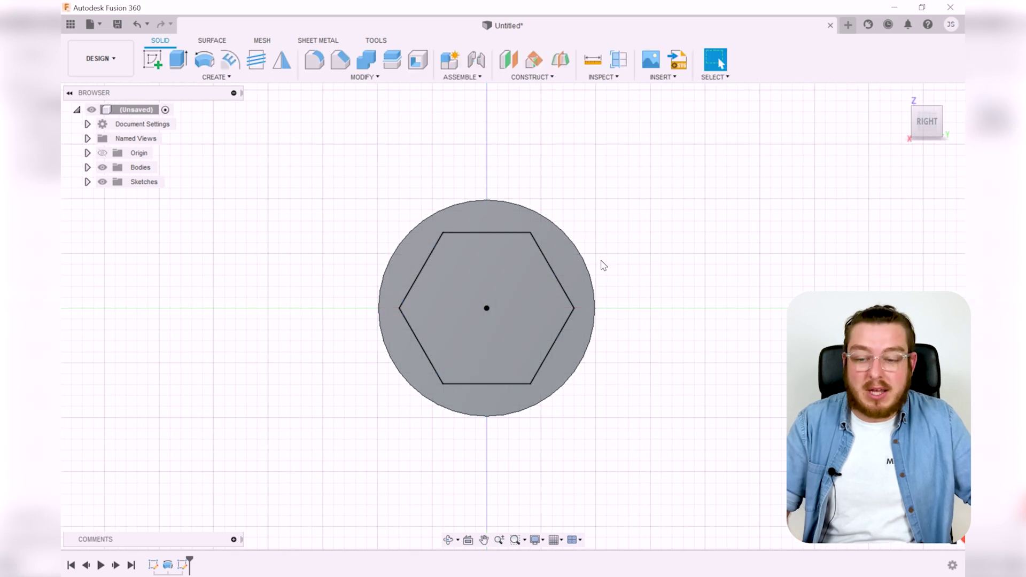
Extrude the hexagon profile, dragging it 3 mm (-3.00 mm) into the bolt head.
middle_click_drag(604, 265, 682, 344, "shift")
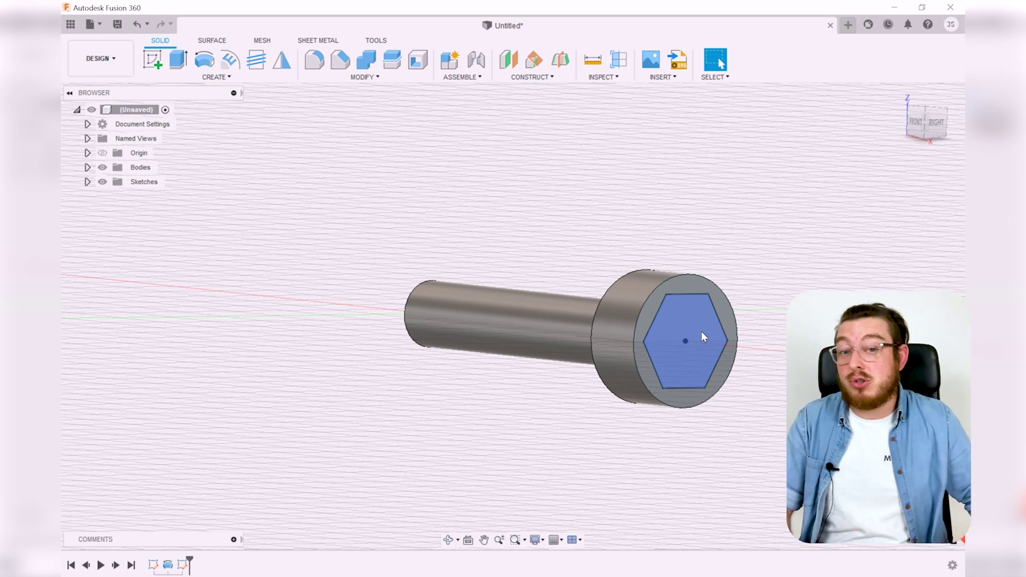
middle_click_drag(580, 210, 484, 188)
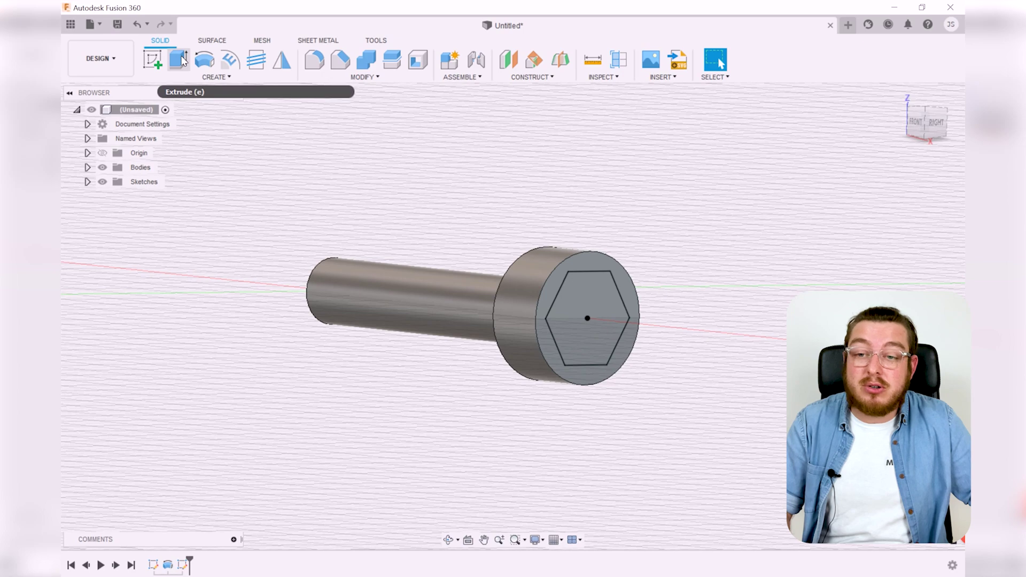
left_click(181, 60)
left_click(598, 304)
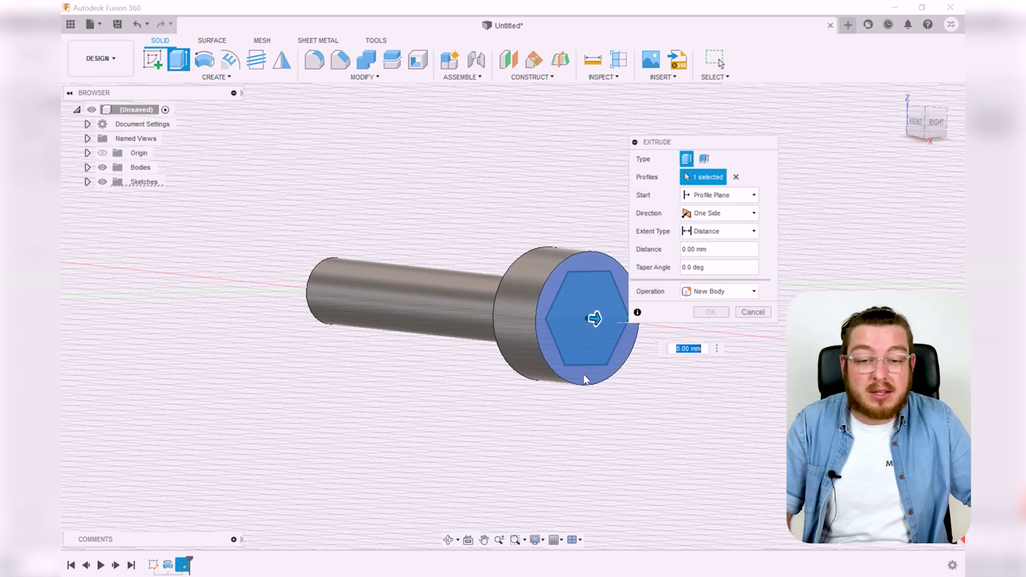
middle_click_drag(588, 409, 527, 331, "shift")
left_click_drag(539, 321, 501, 305)
middle_click_drag(501, 306, 546, 382, "shift")
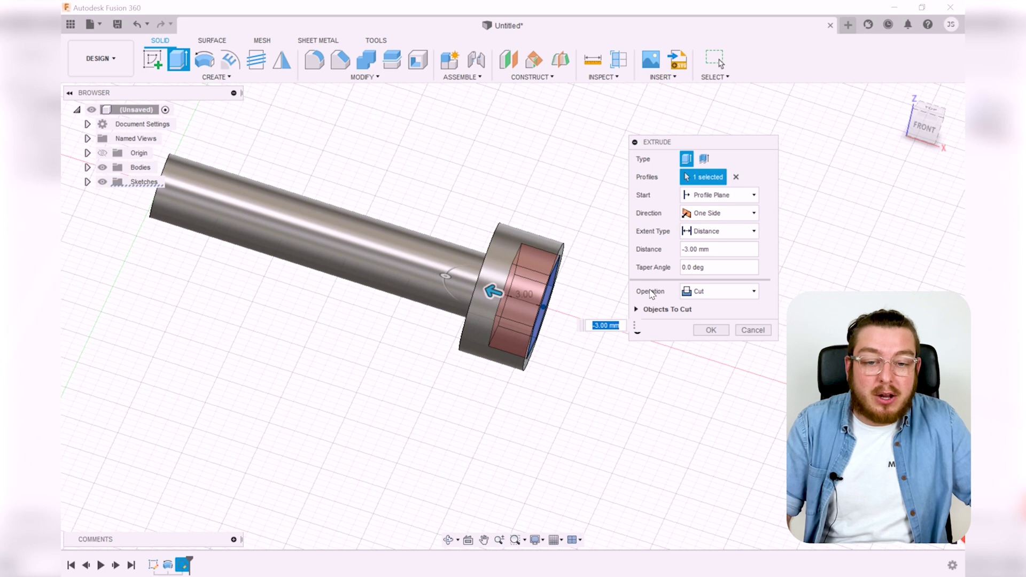
Set the extrude operation to Cut and confirm the 3 mm hex socket.
left_click(702, 293)
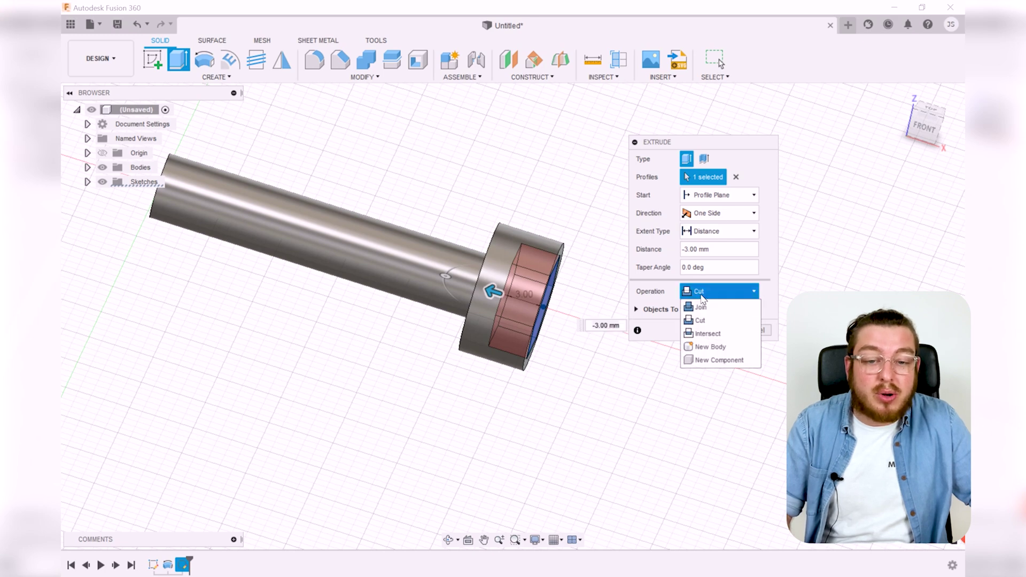
left_click(699, 293)
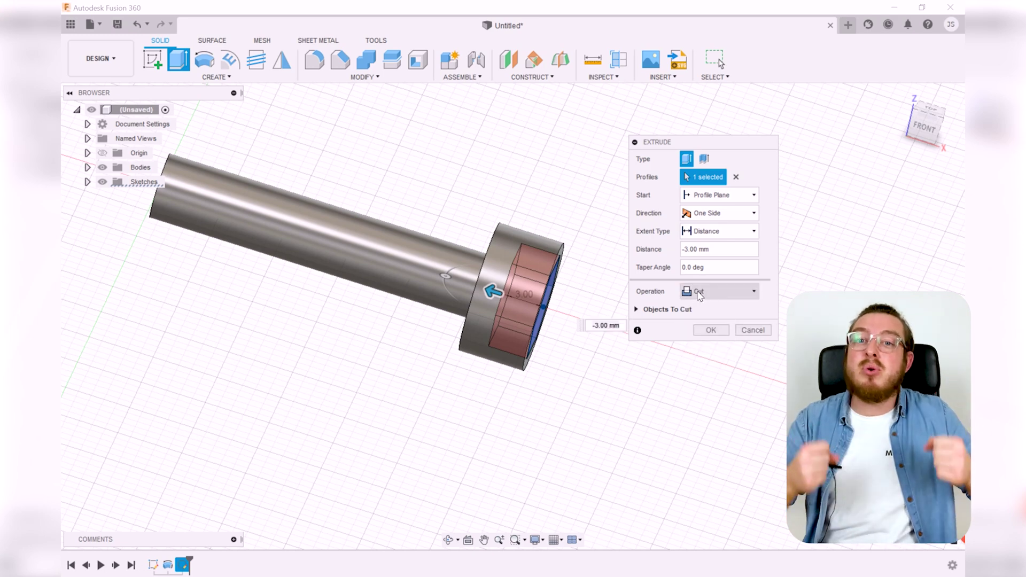
left_click(711, 331)
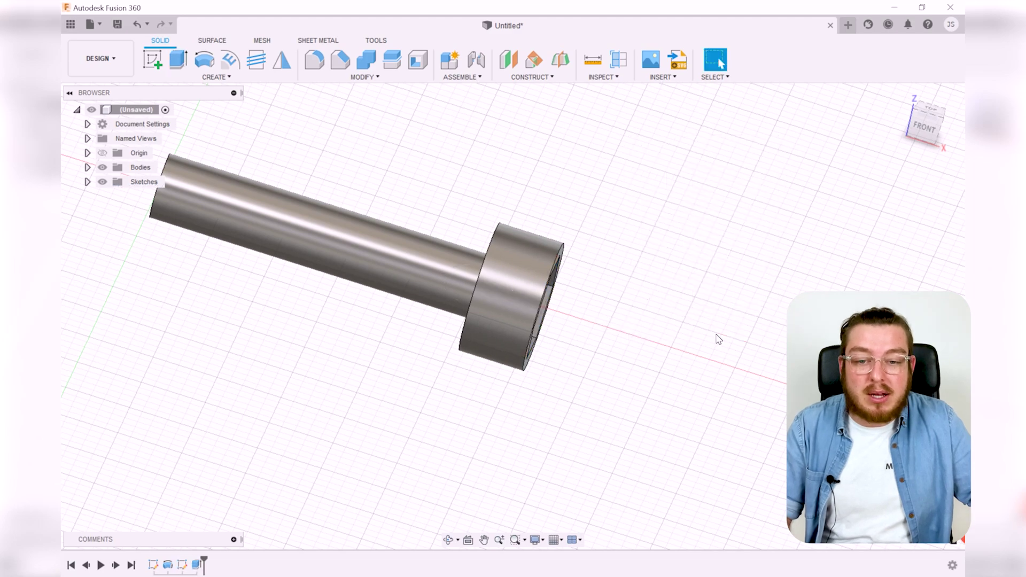
middle_click_drag(686, 366, 640, 271, "shift")
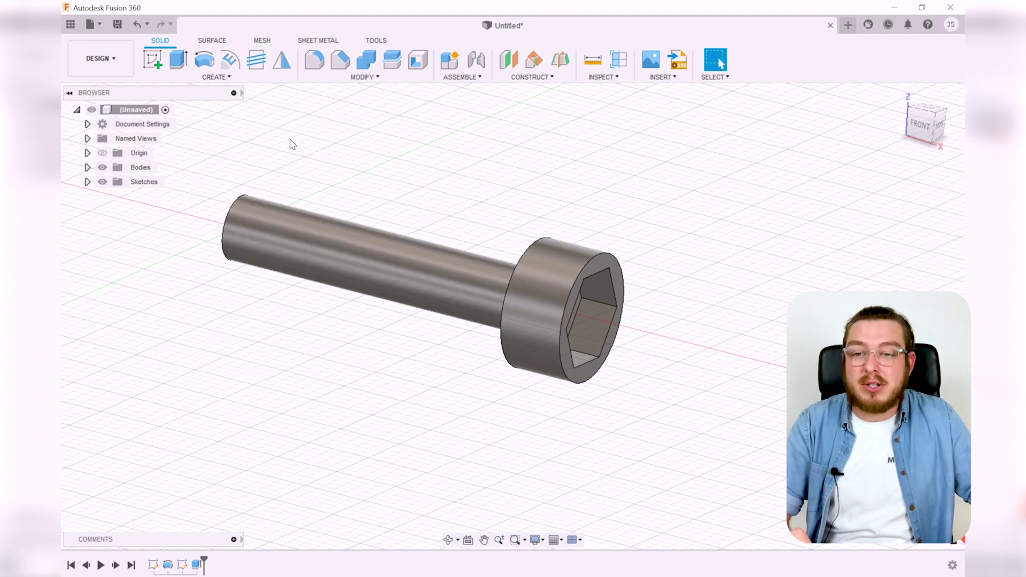
left_click(229, 81)
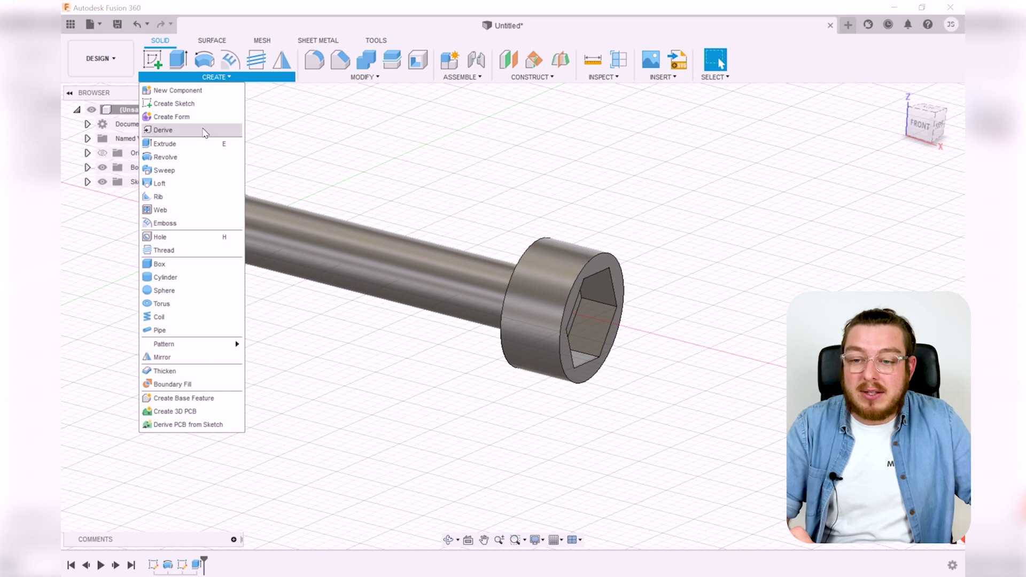
Apply an ISO metric M5x0.8 class 6g thread along the full bolt shank.
left_click(164, 250)
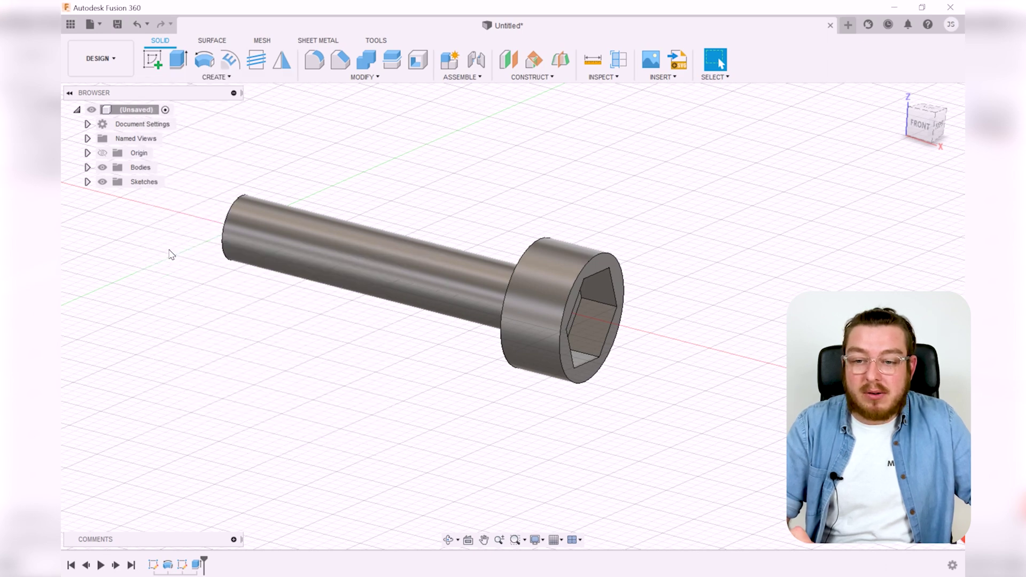
left_click(292, 233)
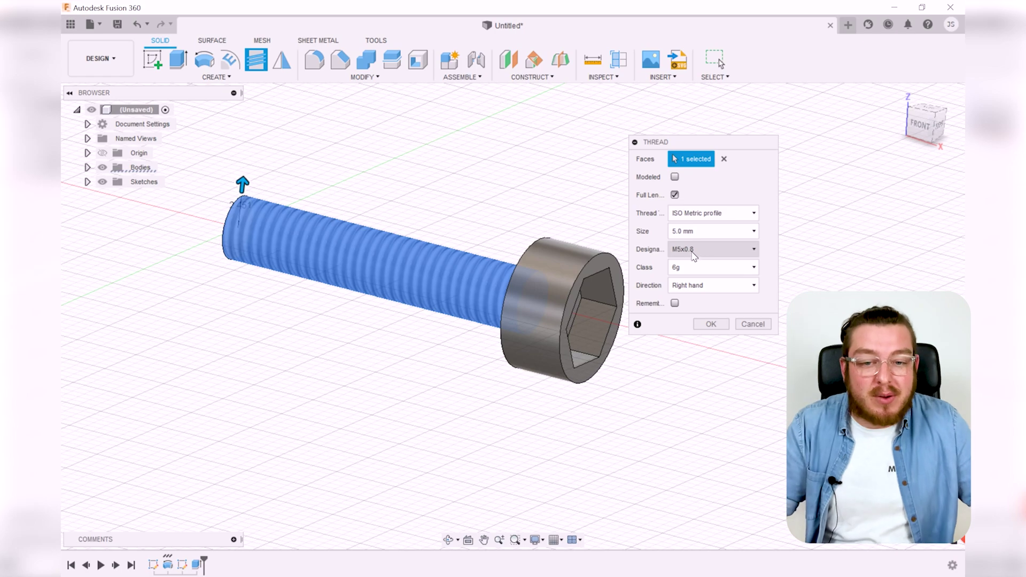
left_click(711, 324)
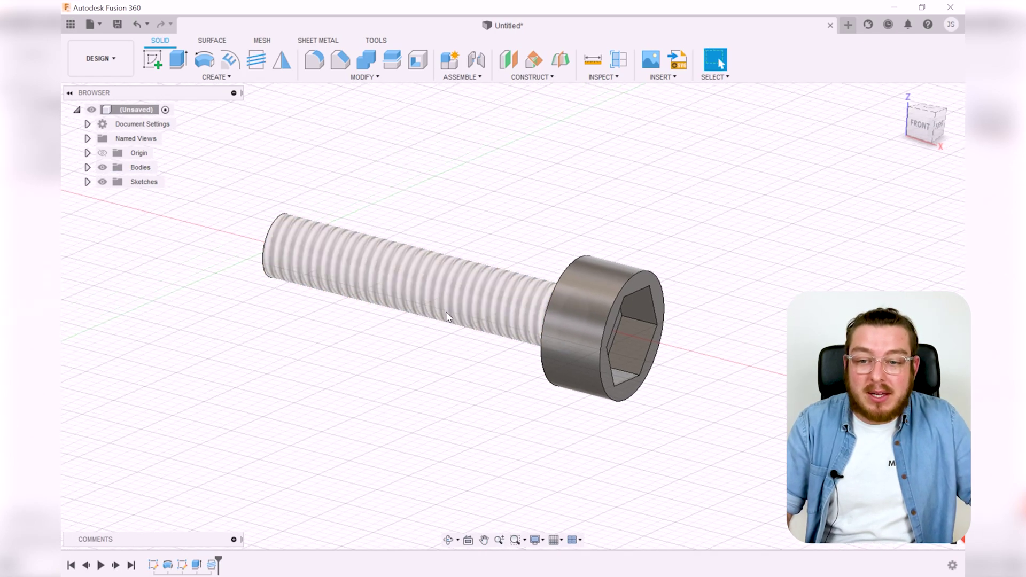
middle_click_drag(447, 316, 423, 270, "shift")
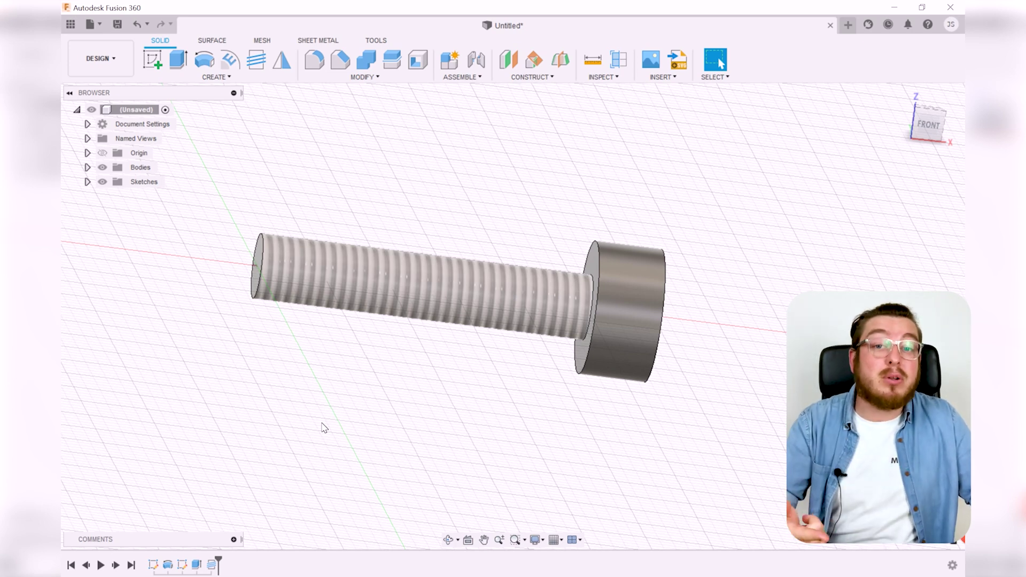
left_click(212, 566)
right_click(212, 565)
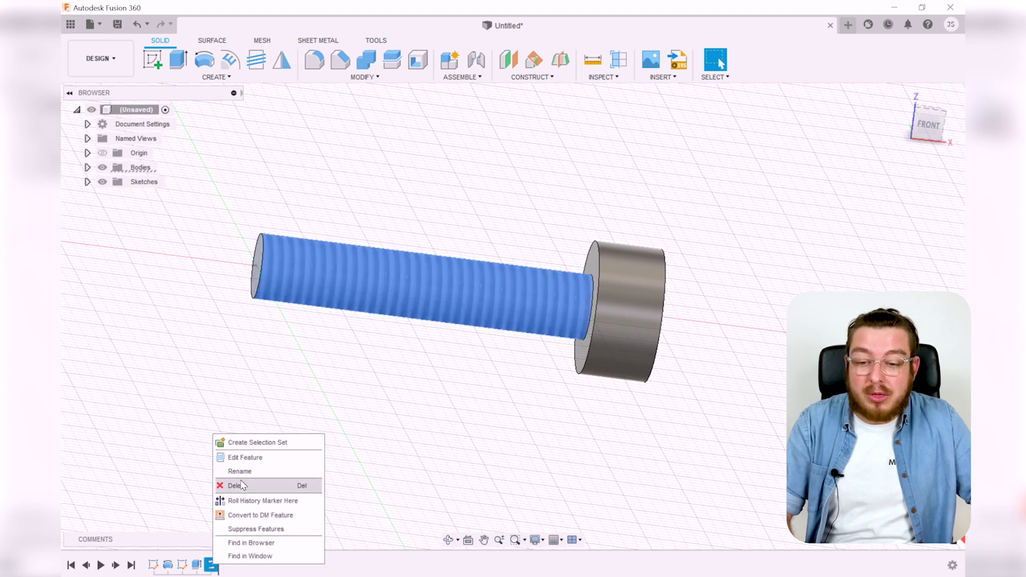
left_click(249, 460)
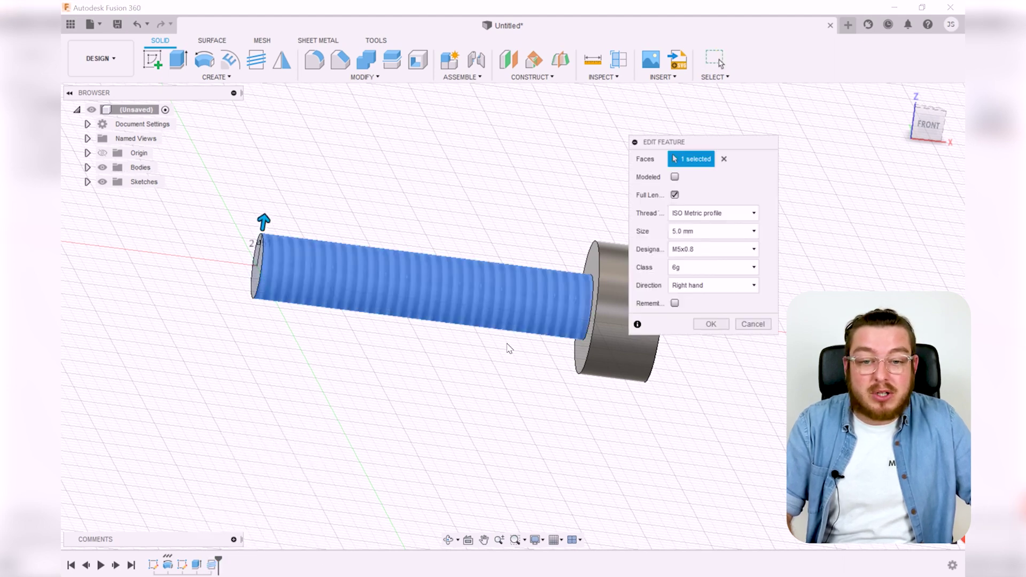
left_click(675, 178)
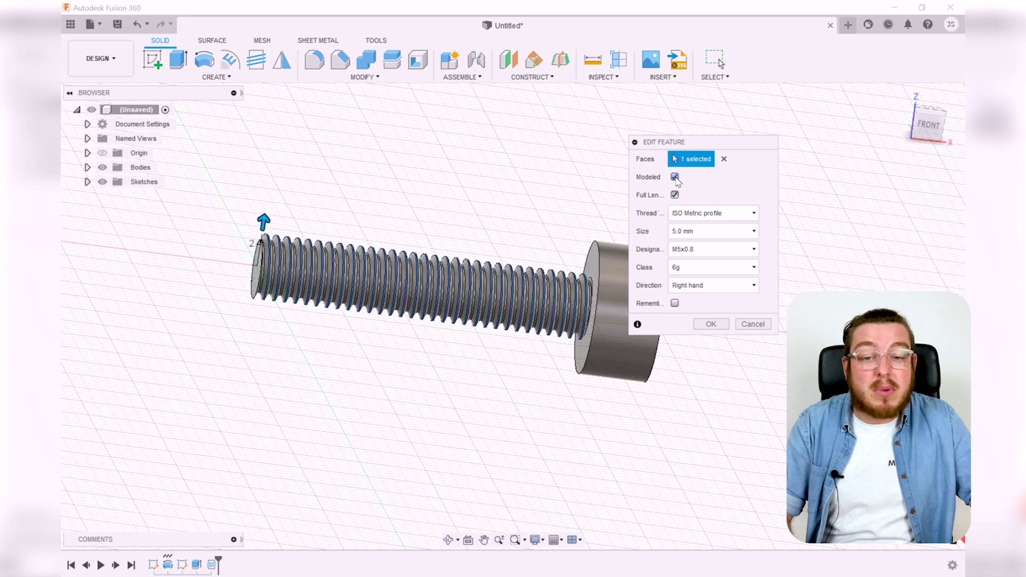
scroll(347, 289, "up", 5)
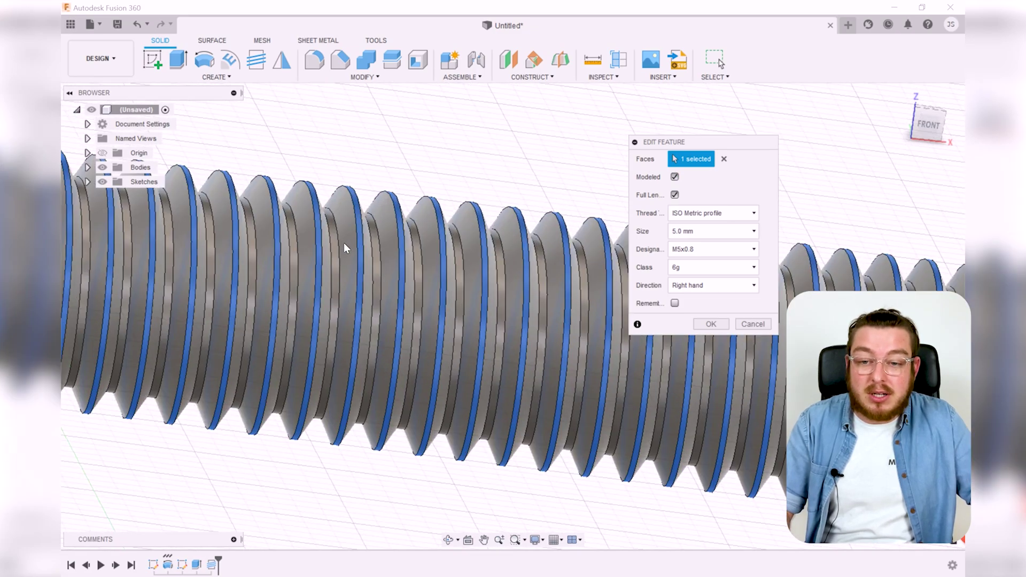
middle_click_drag(344, 242, 369, 264, "shift")
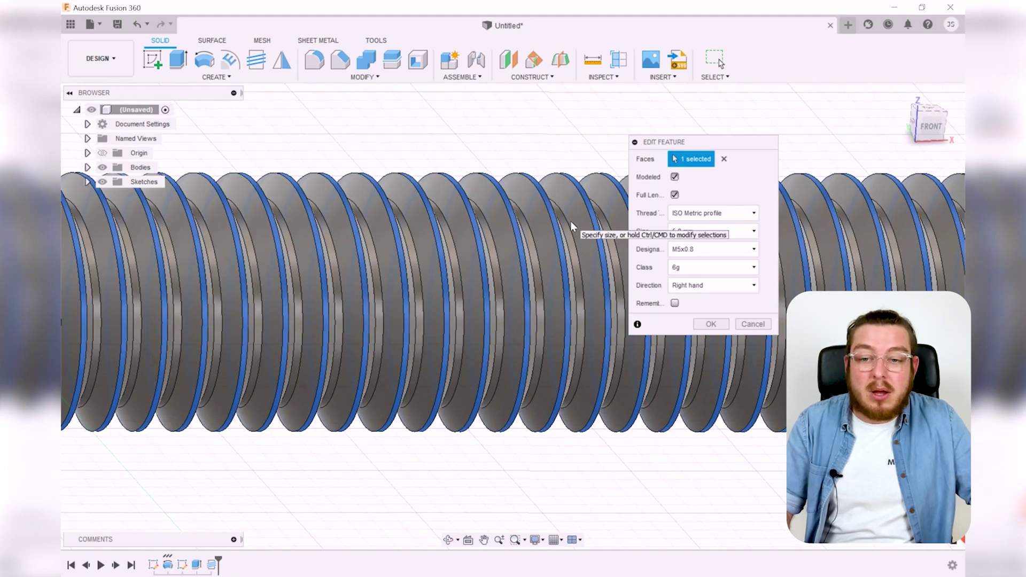
left_click(675, 177)
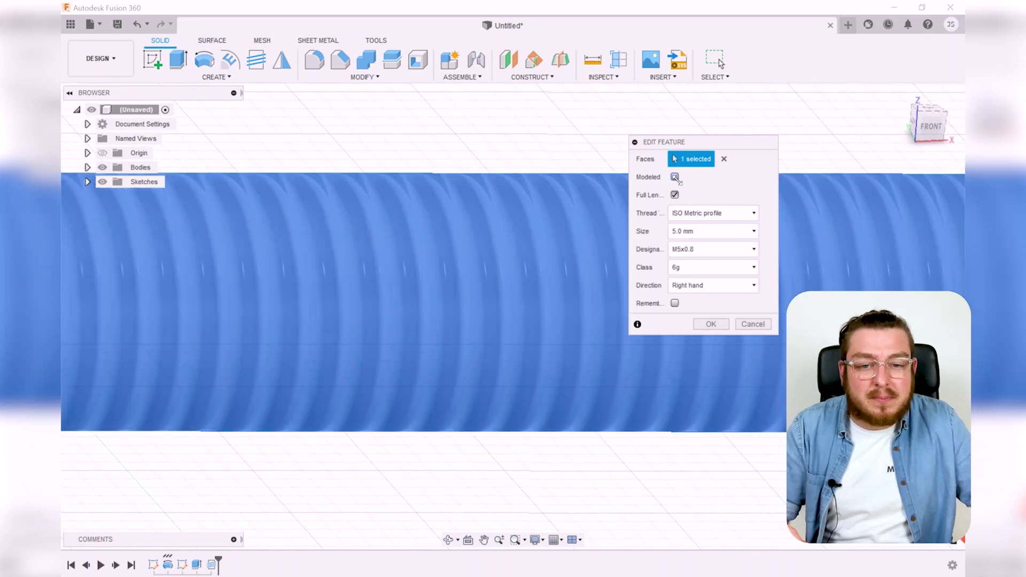
left_click(711, 324)
scroll(514, 326, "down", 5)
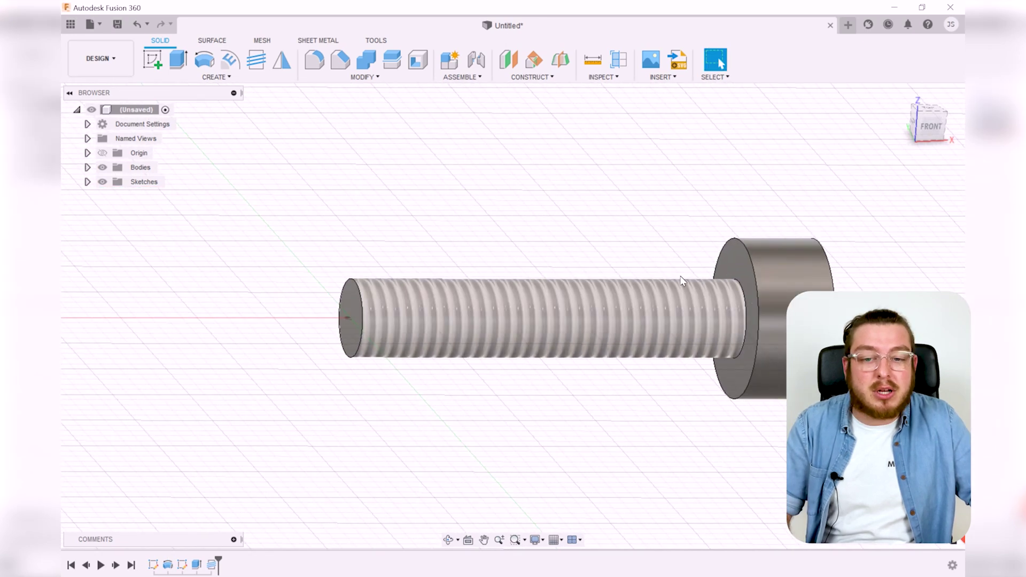
middle_click_drag(680, 277, 592, 215, "shift")
middle_click_drag(662, 195, 607, 190)
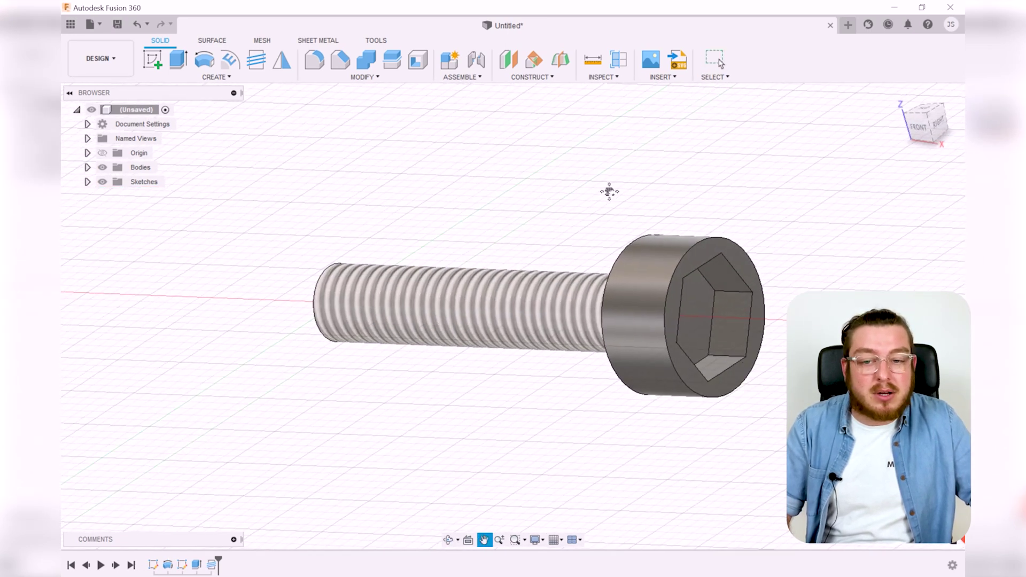
left_click(117, 26)
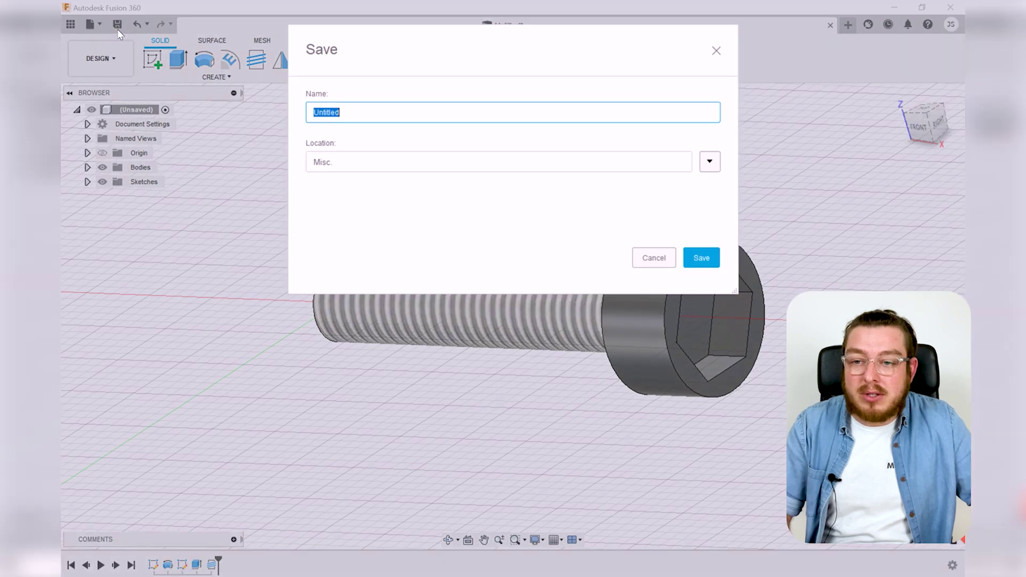
Save the design as 'm5 bOLT' in the Fusion tests project.
left_click(711, 163)
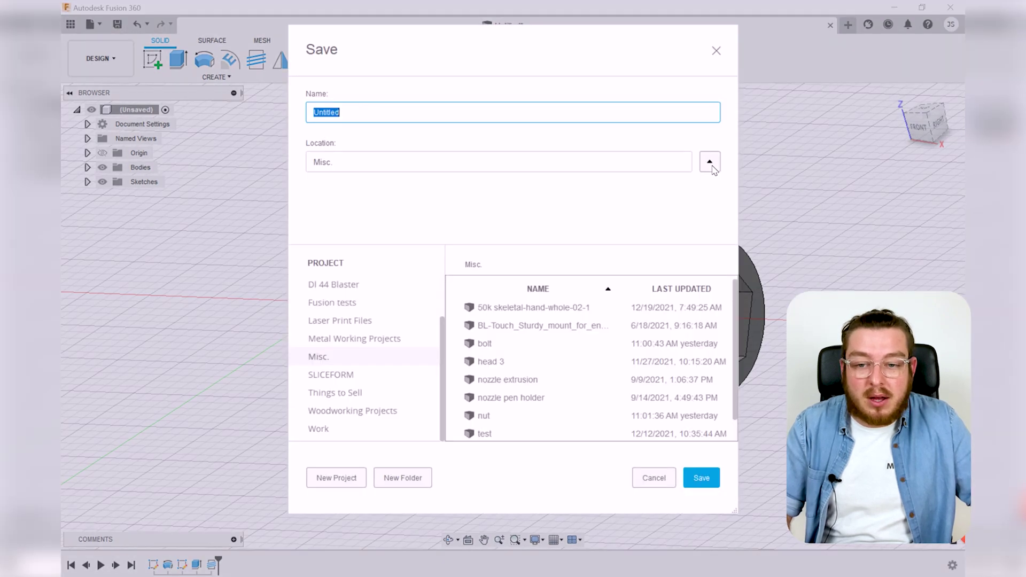
left_click(349, 305)
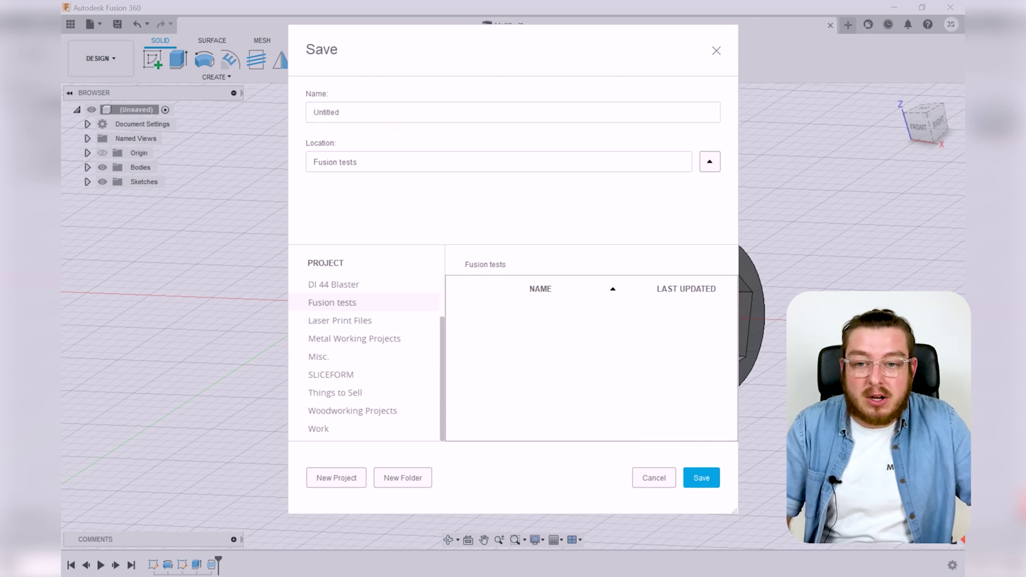
left_click(326, 112)
type("m5 bOLT")
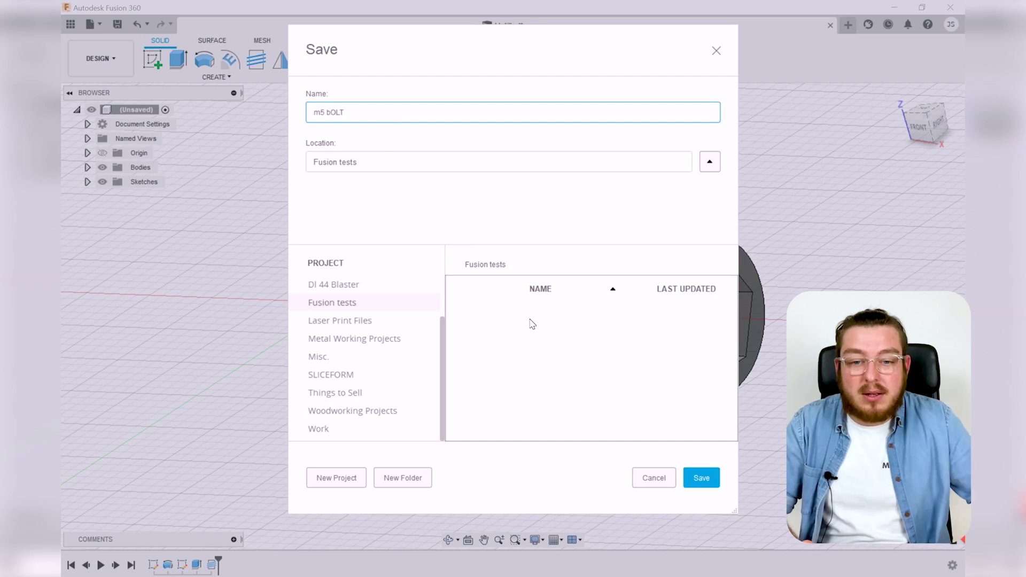
left_click(698, 478)
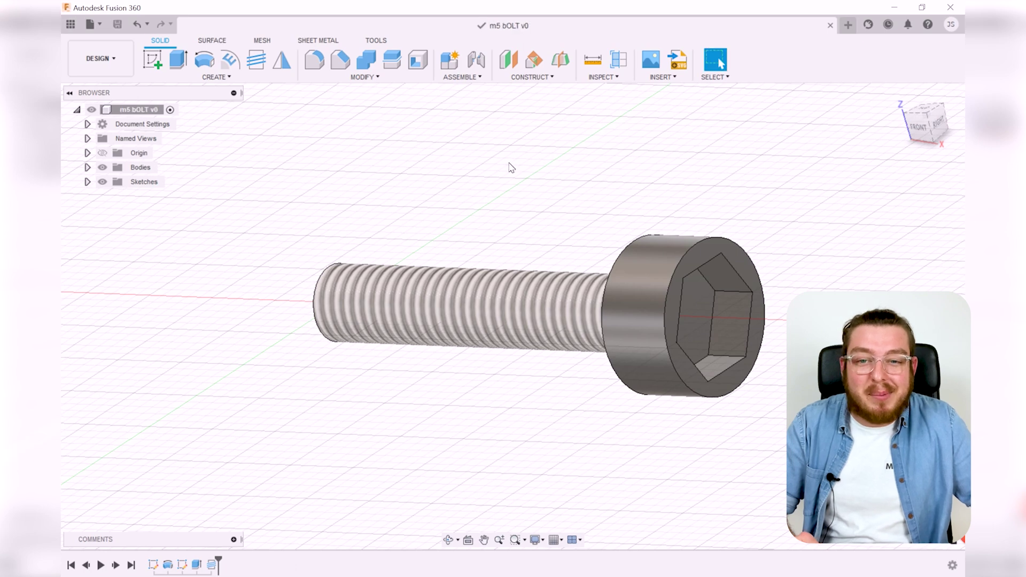
Create a new empty Untitled design.
left_click(849, 25)
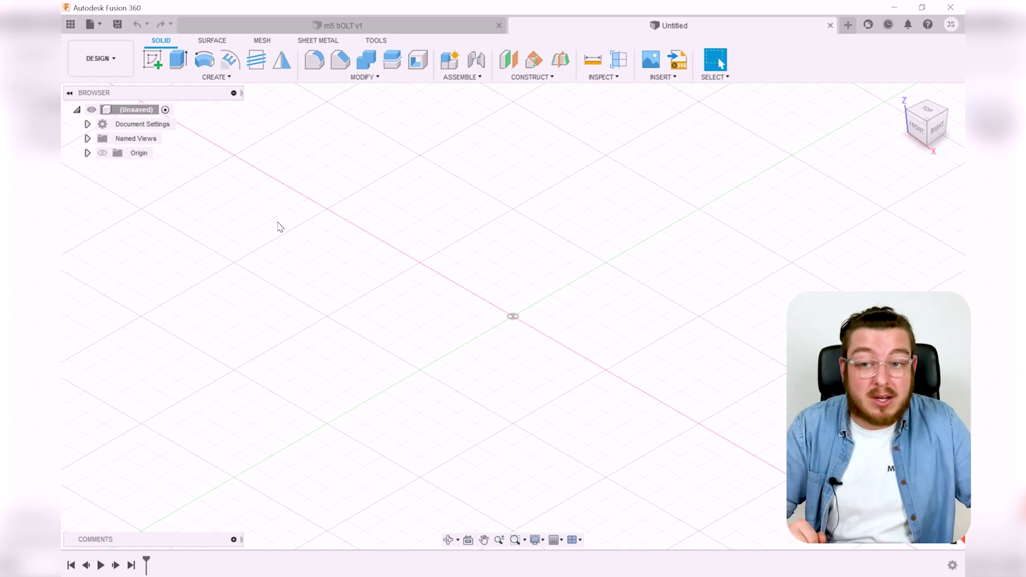
Start a sketch on the right-side origin plane and draw a 5 mm circle at the origin.
left_click(152, 58)
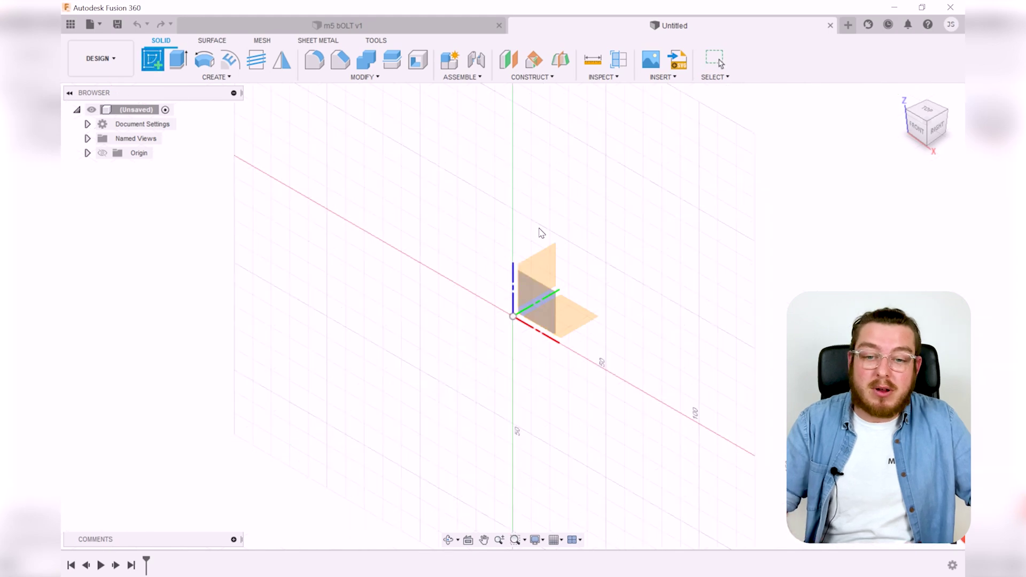
left_click(552, 263)
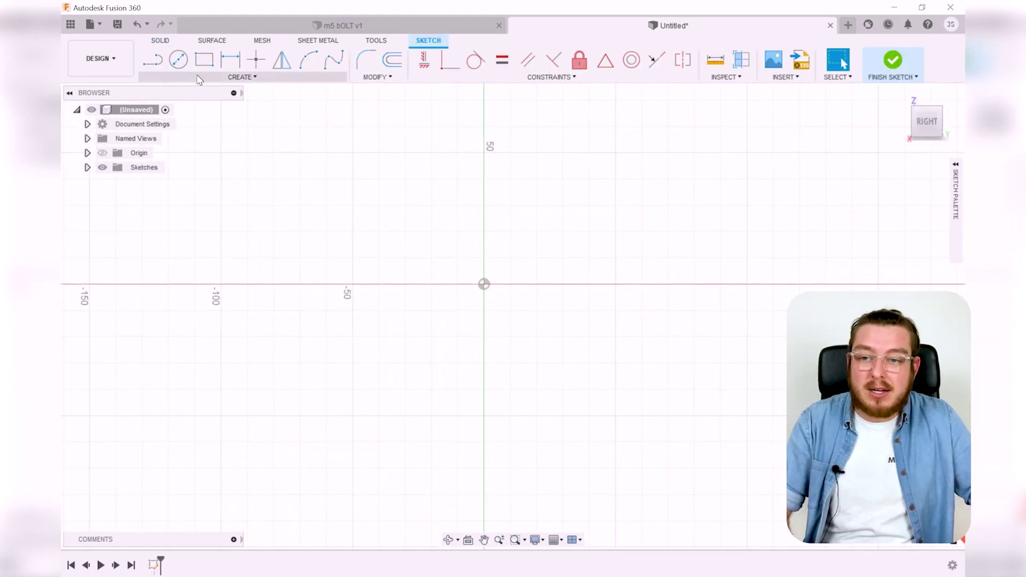
left_click(179, 59)
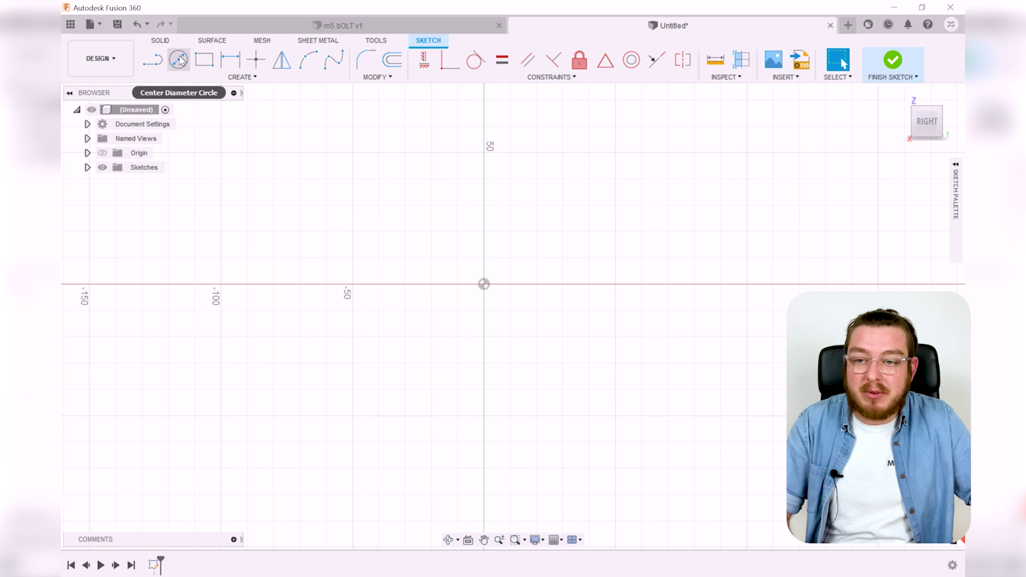
left_click(483, 283)
type("5")
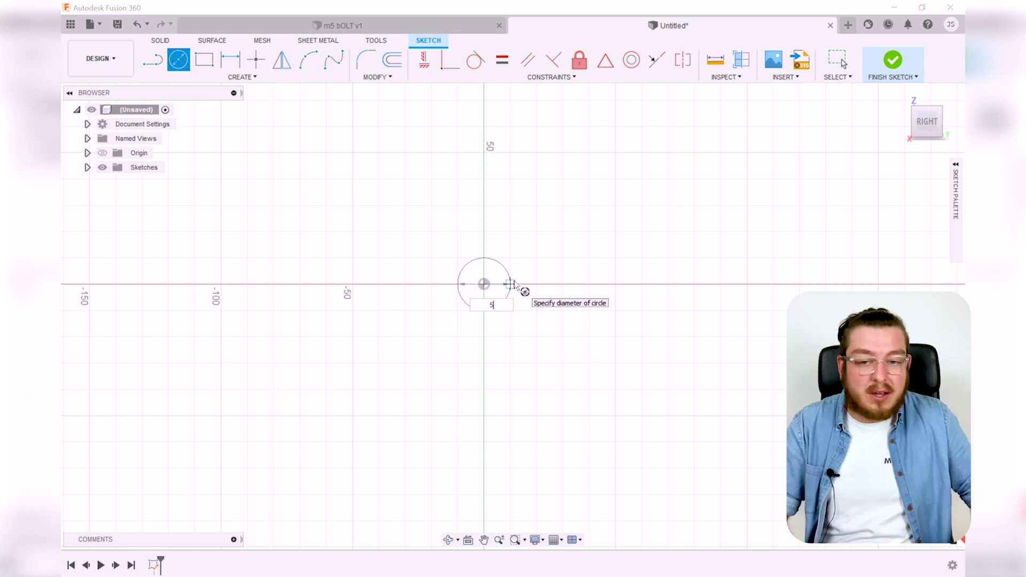
key("Return")
key("Escape")
scroll(486, 285, "up", 10)
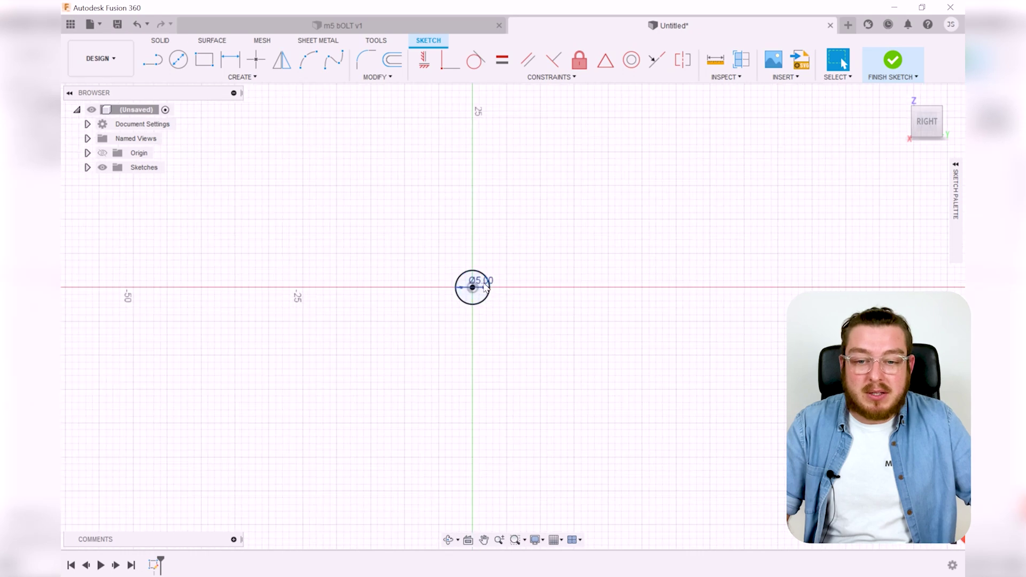
Draw a six-sided circumscribed polygon centred on the circle.
left_click(230, 78)
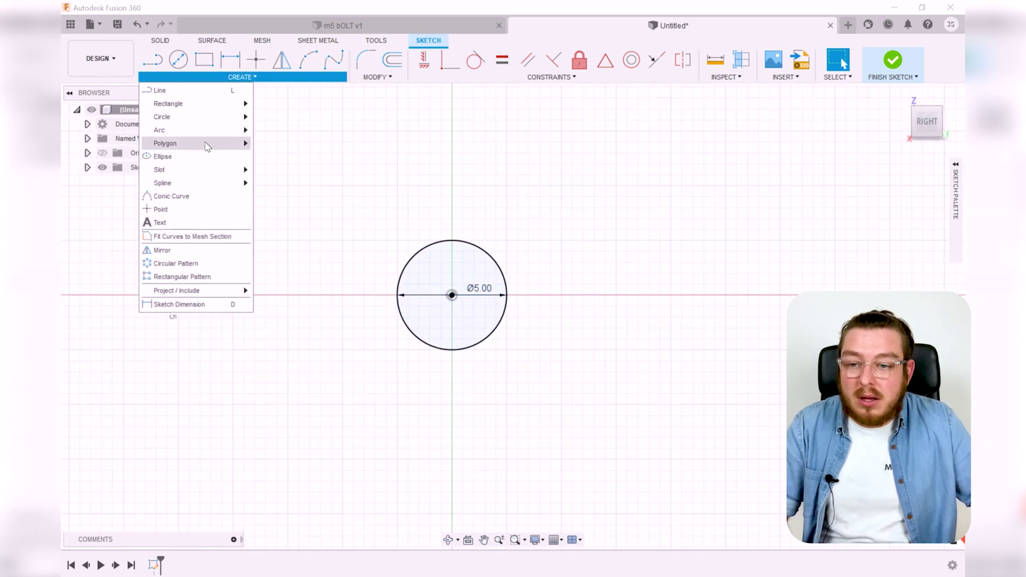
mouse_move(202, 144)
left_click(260, 143)
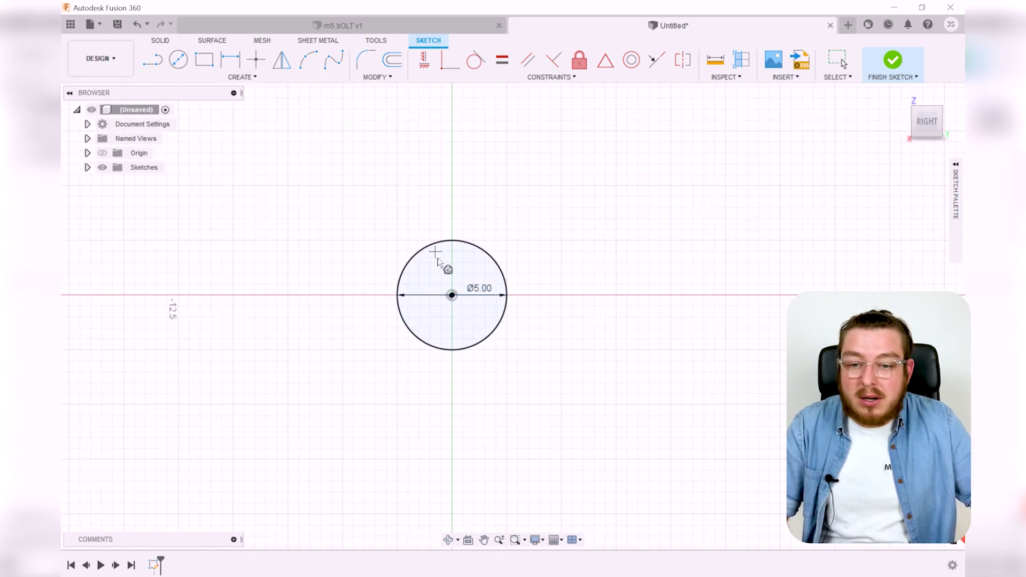
left_click(452, 295)
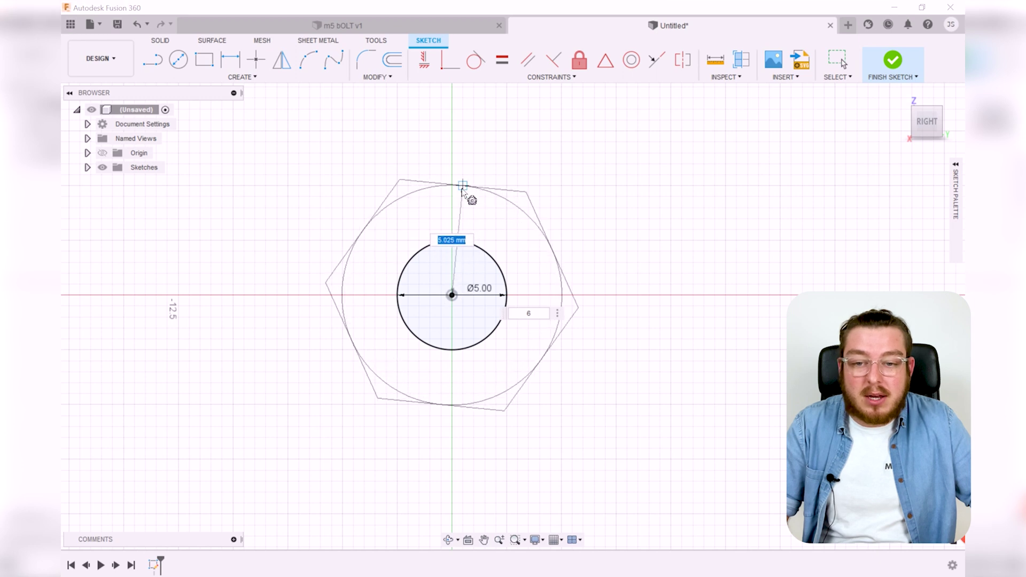
left_click(453, 187)
key("Escape")
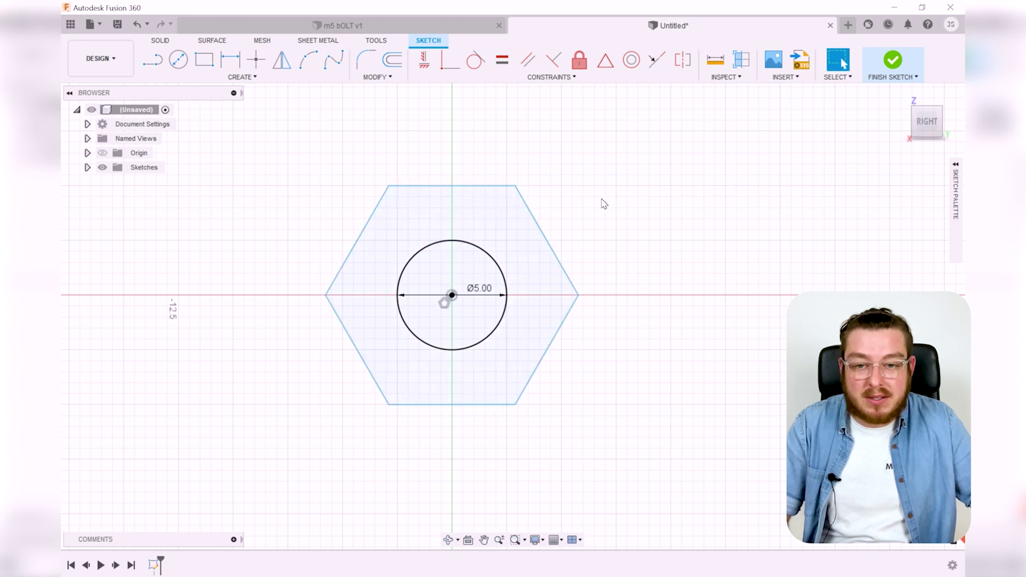
Dimension the hexagon 10 mm across flats, constrain its top edge horizontal, and finish the sketch.
key("d")
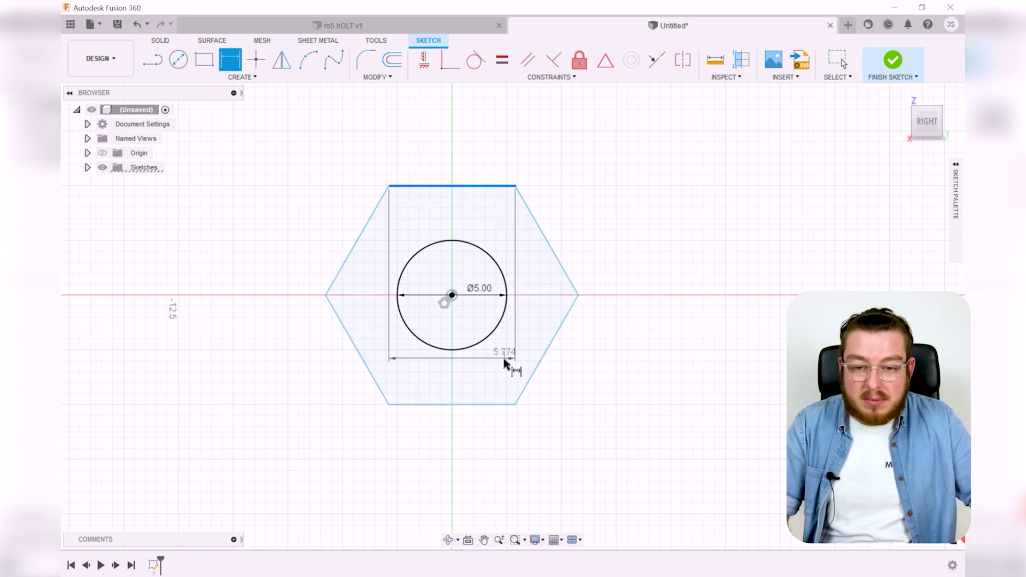
left_click(489, 405)
left_click(694, 303)
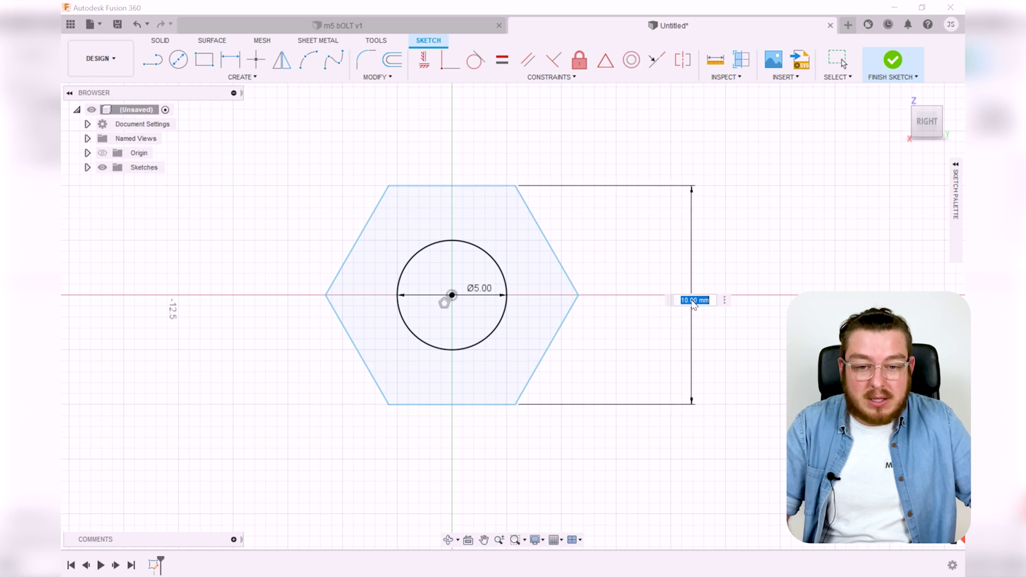
key("Return")
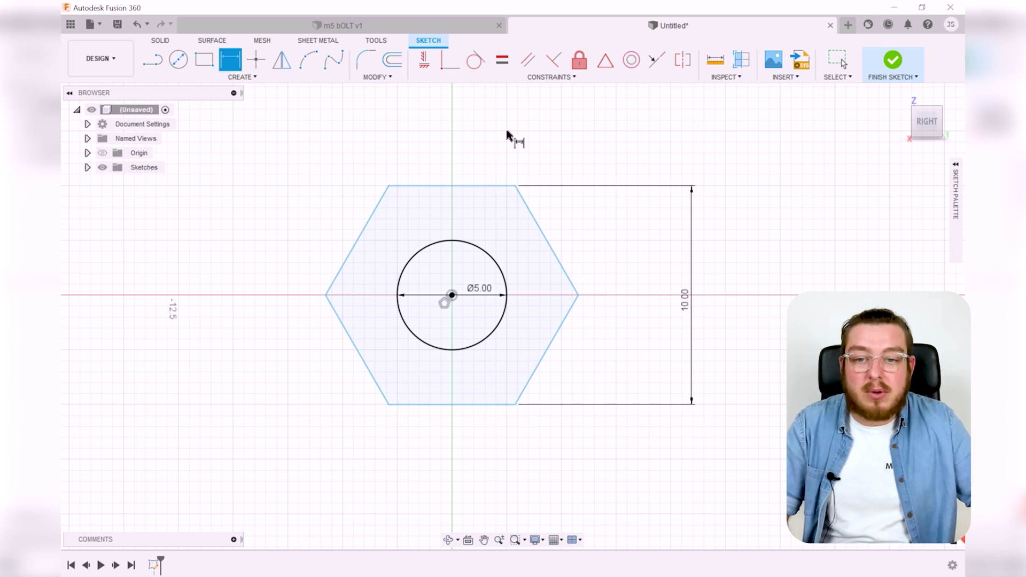
key("Escape")
left_click_drag(388, 186, 327, 303)
left_click(424, 60)
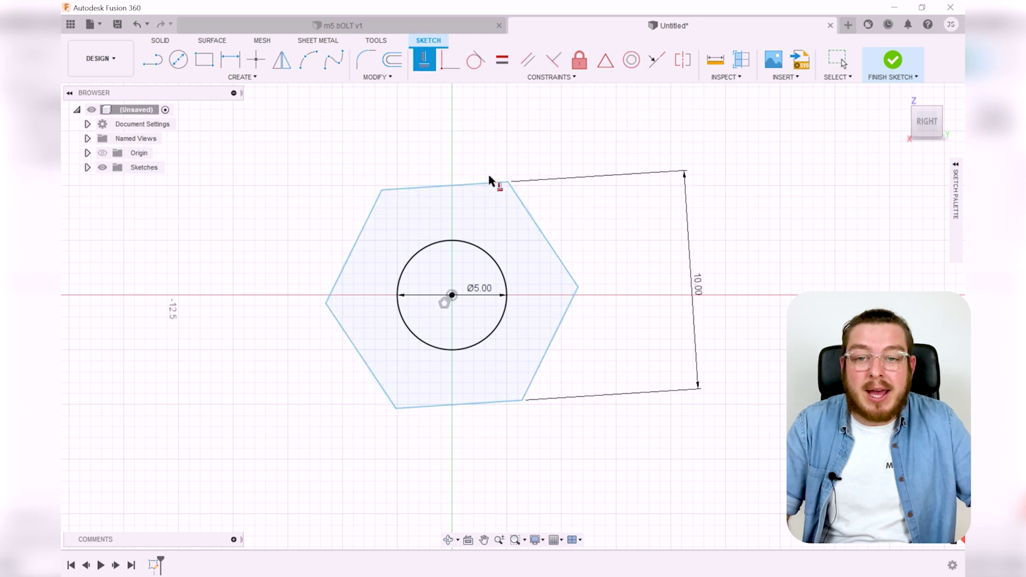
left_click(483, 184)
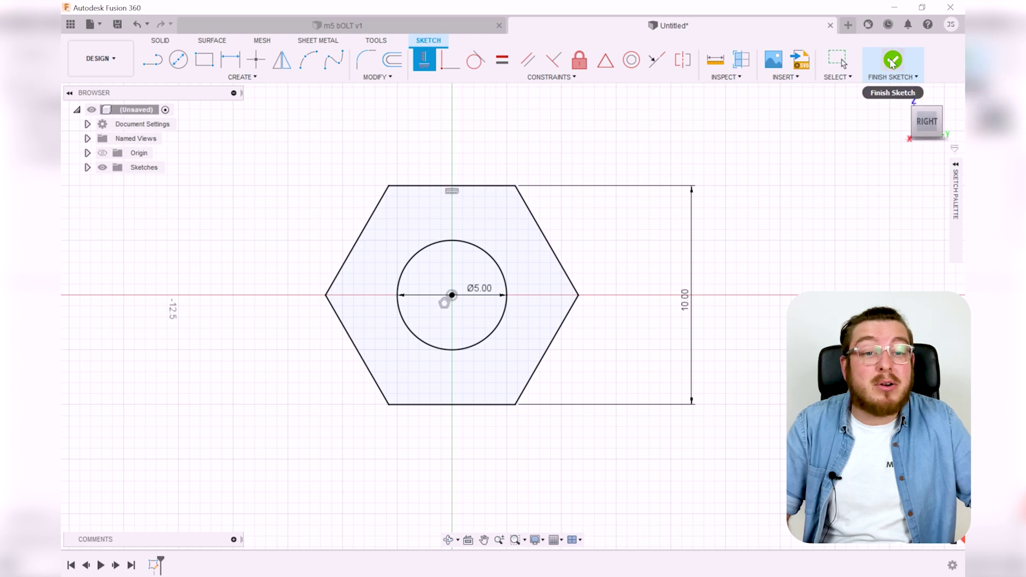
left_click(892, 59)
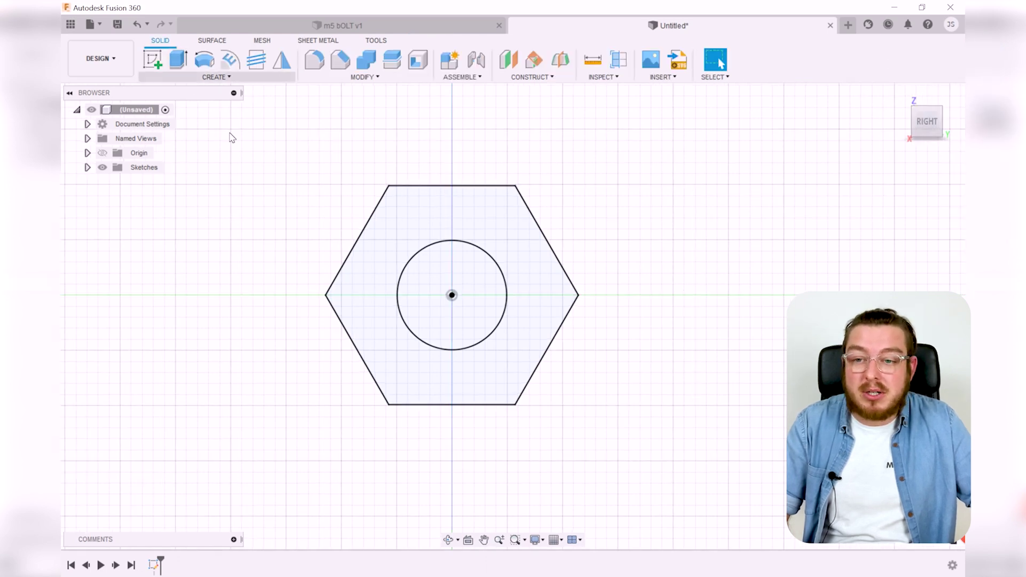
Extrude the hexagon profile 5 mm into a new nut body.
middle_click_drag(620, 341, 636, 284, "shift")
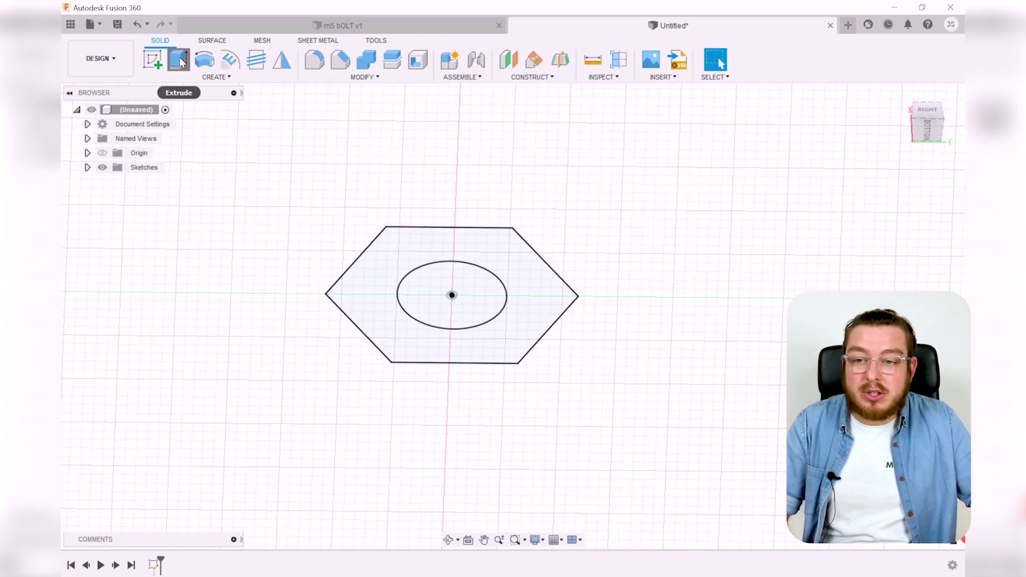
left_click(179, 59)
left_click(448, 228)
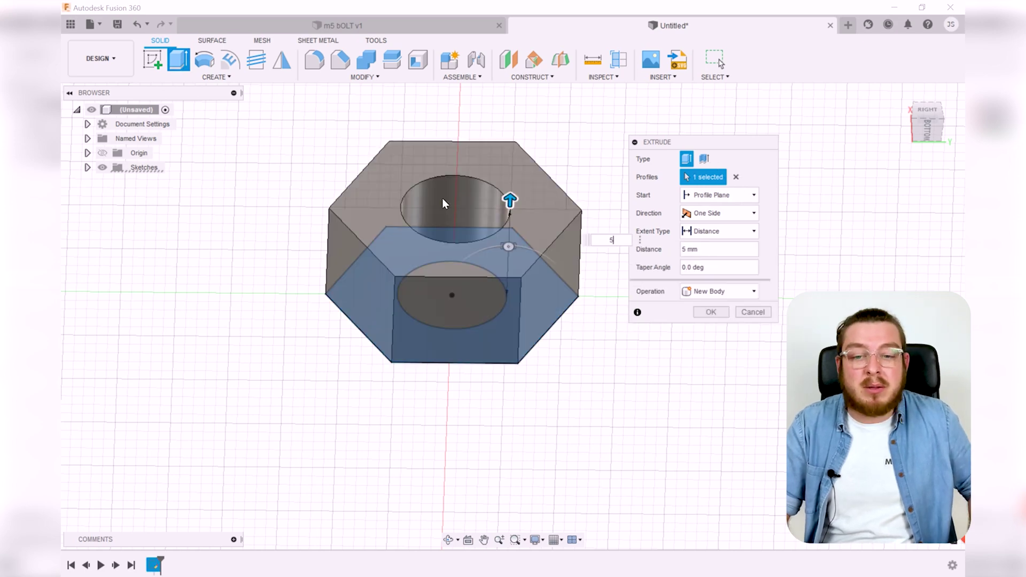
key("Return")
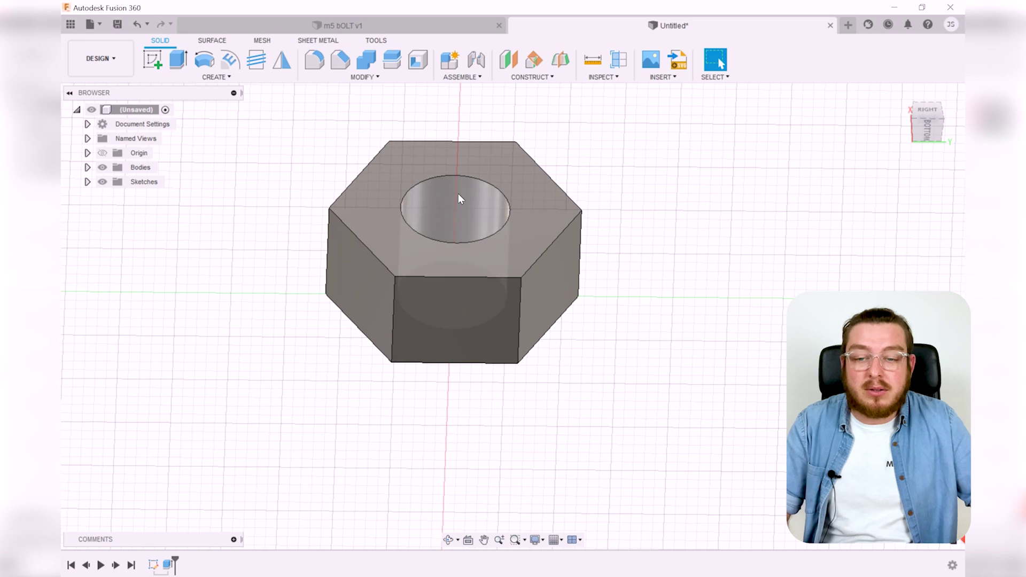
middle_click_drag(457, 193, 522, 299)
Add an M5x0.8 thread to the nut's hole face.
left_click(248, 78)
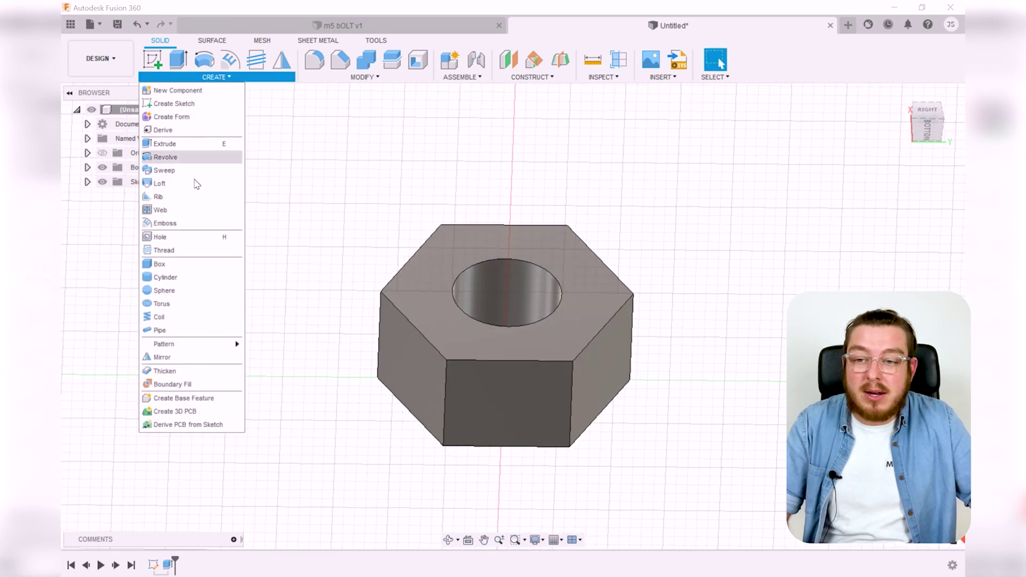
left_click(188, 257)
left_click(501, 275)
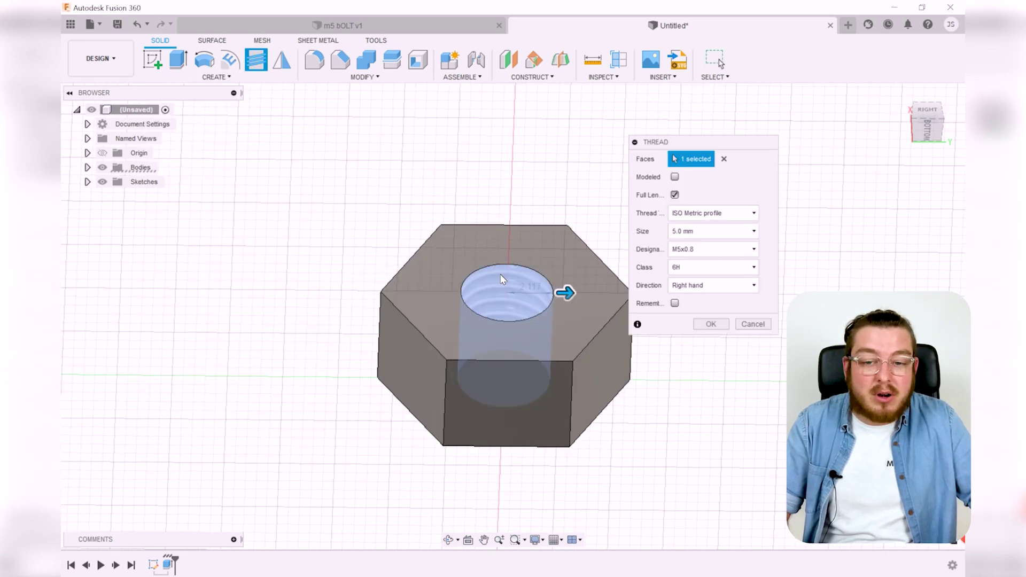
left_click(710, 323)
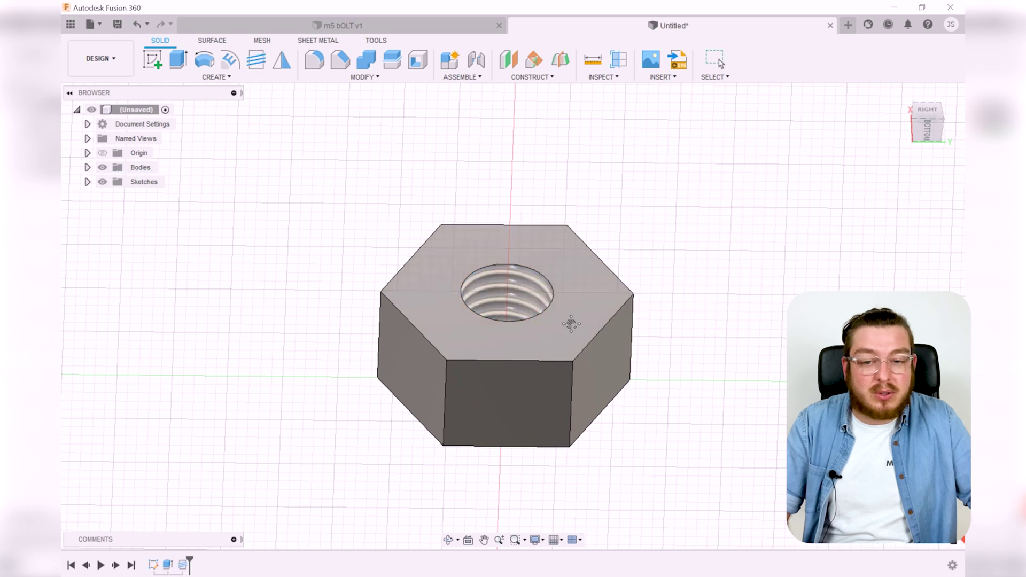
left_click(117, 24)
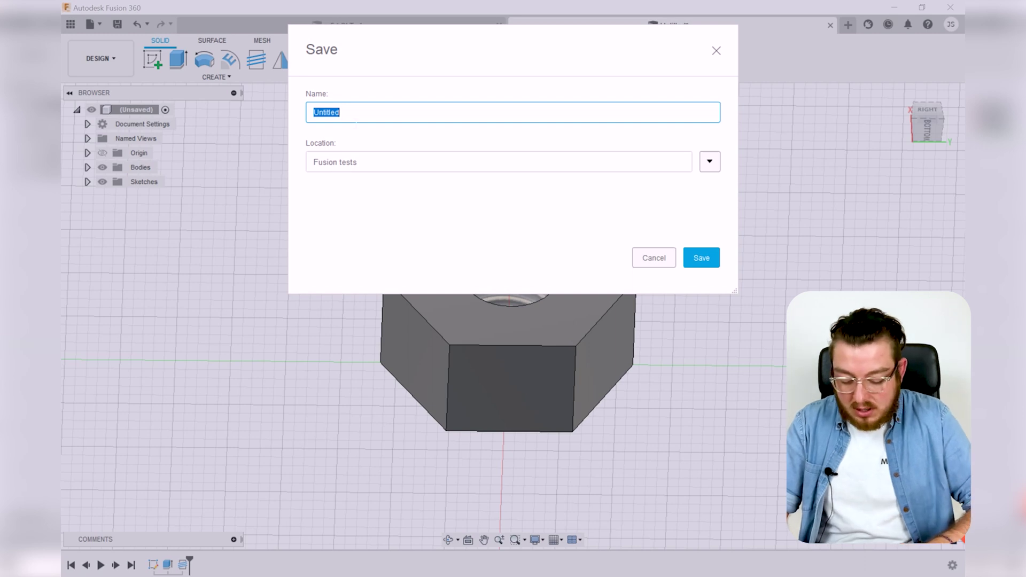
Save the design as 'Nut' in Fusion tests and view it diagonally.
left_click(691, 259)
scroll(661, 224, "up", 2)
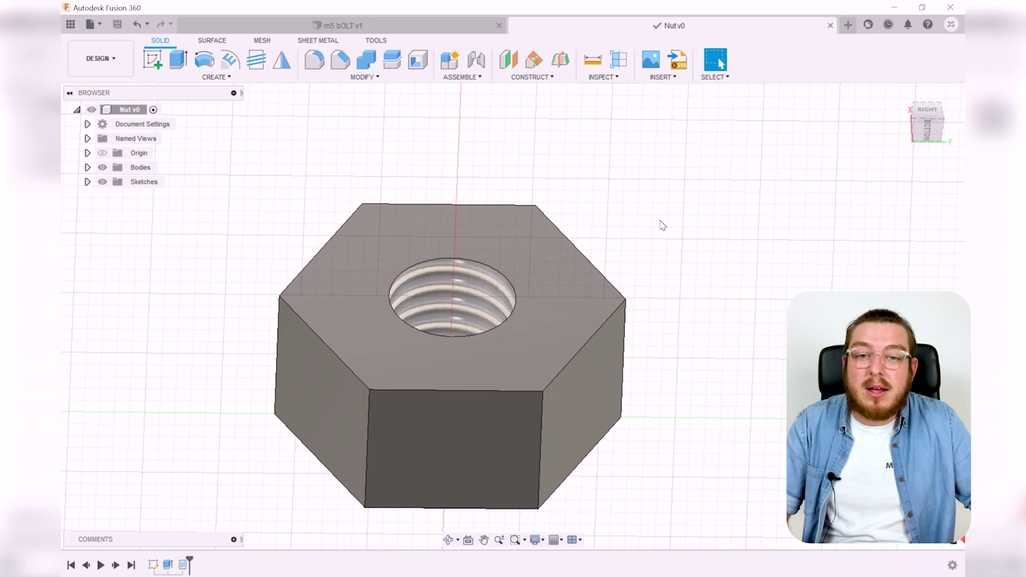
scroll(660, 224, "down", 5)
middle_click_drag(660, 224, 737, 304, "shift")
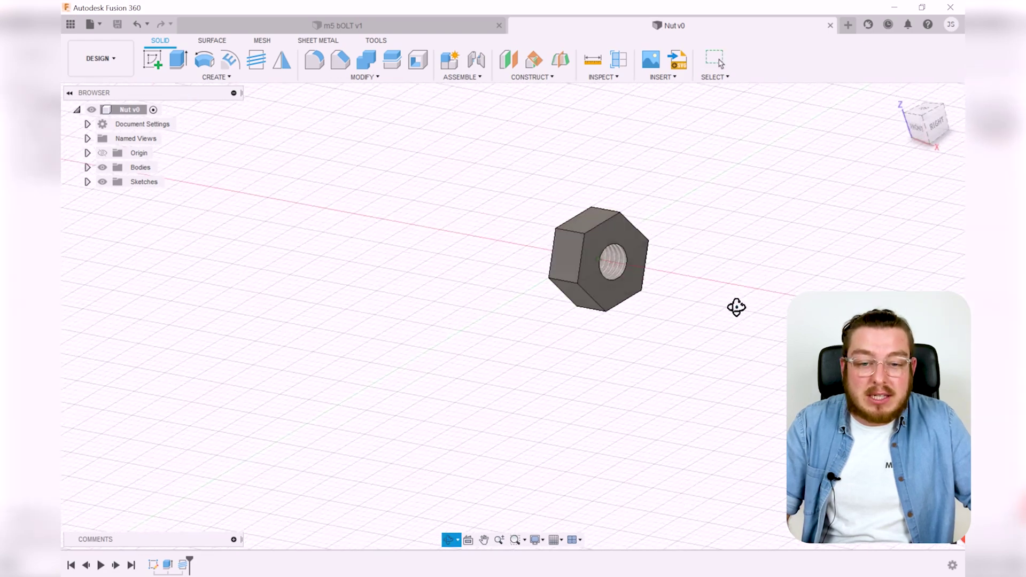
Browse the Fusion tests project files and close the Nut tab to return to m5 bOLT.
left_click(70, 24)
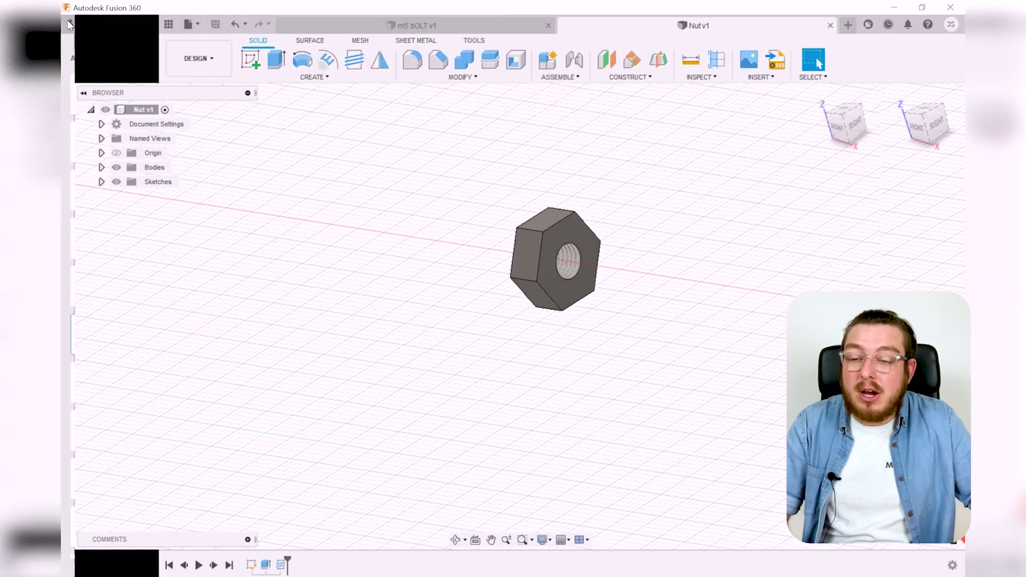
left_click(155, 336)
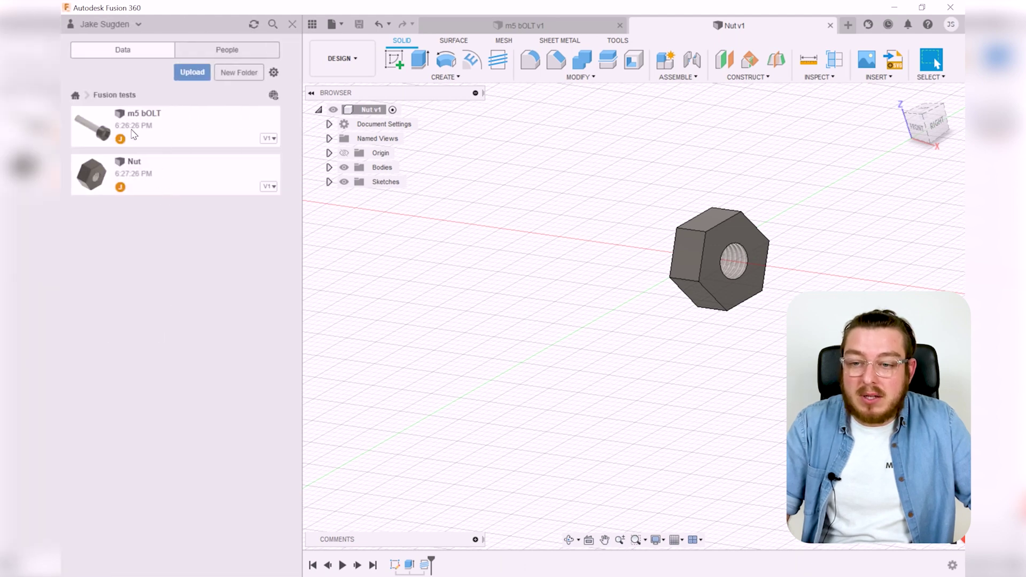
mouse_move(120, 140)
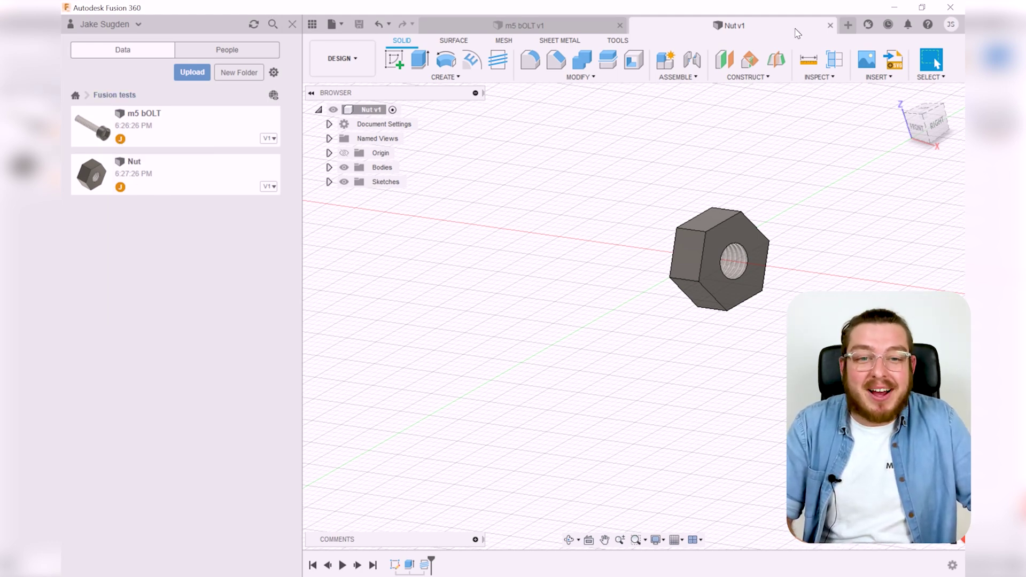
left_click(830, 25)
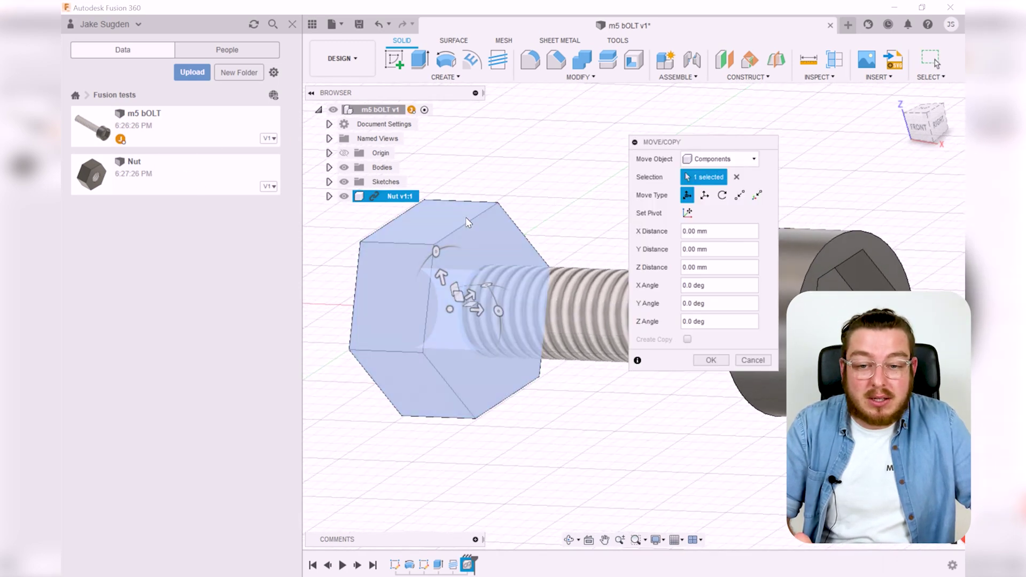
Frame the nut and bolt from the front and undo a trial sideways nut move.
left_click(312, 24)
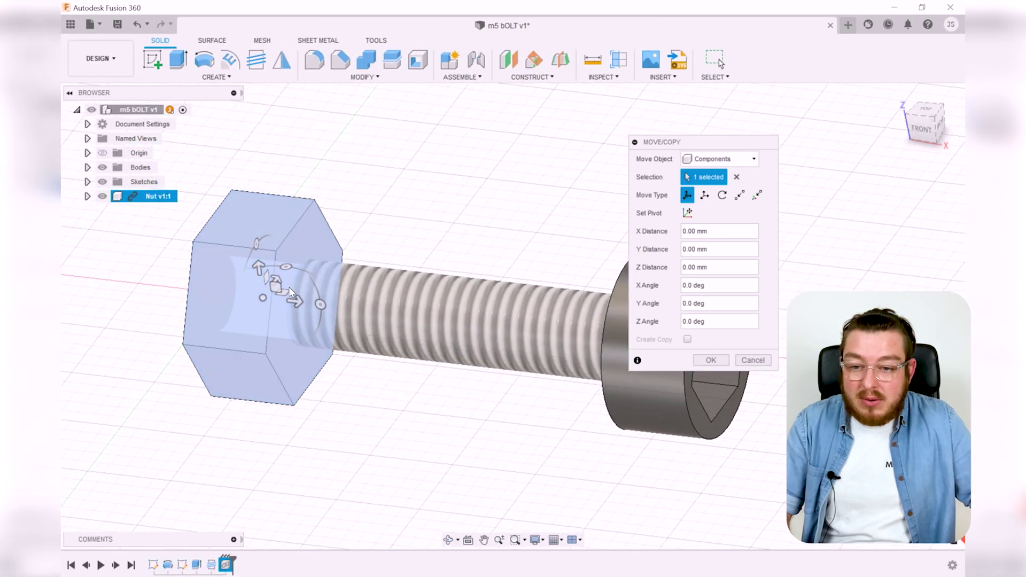
middle_click_drag(252, 300, 474, 390, "shift")
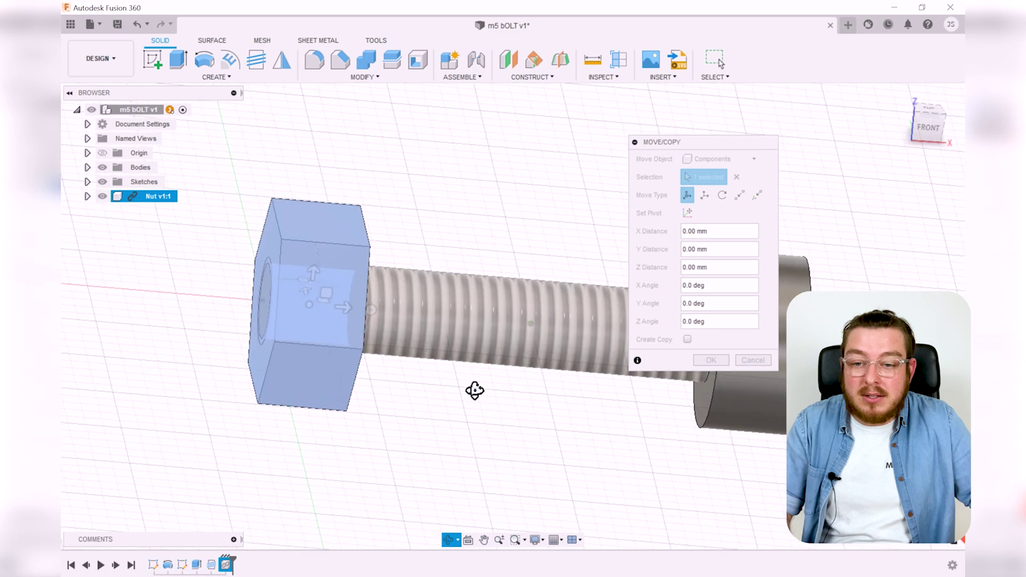
scroll(396, 292, "up", 3)
middle_click_drag(394, 355, 441, 393, "shift")
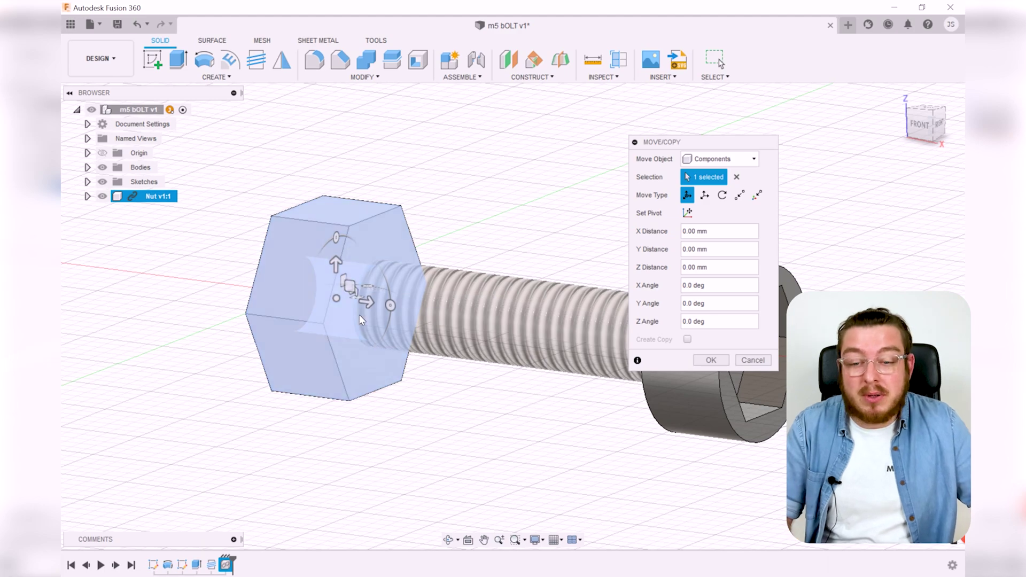
scroll(359, 319, "up", 2)
scroll(353, 299, "down", 2)
scroll(392, 348, "up", 2)
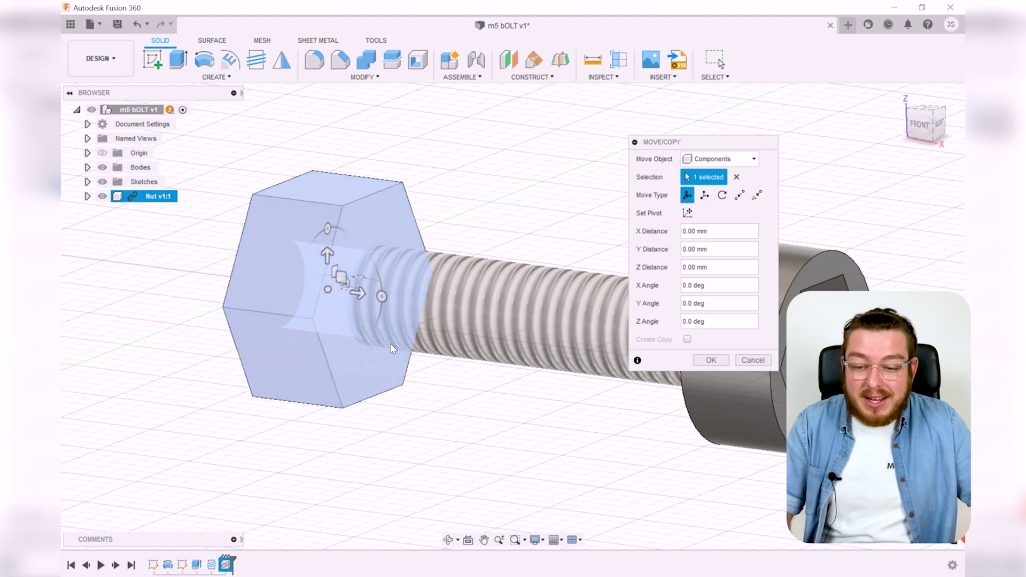
scroll(390, 360, "down", 2)
middle_click_drag(390, 359, 390, 371, "shift")
scroll(270, 220, "up", 2)
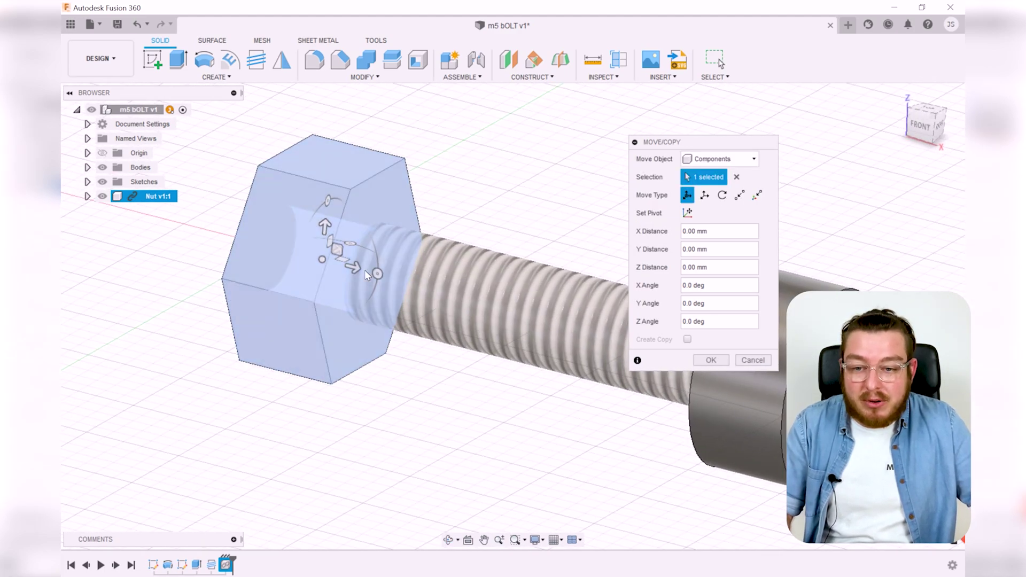
left_click_drag(365, 271, 220, 202)
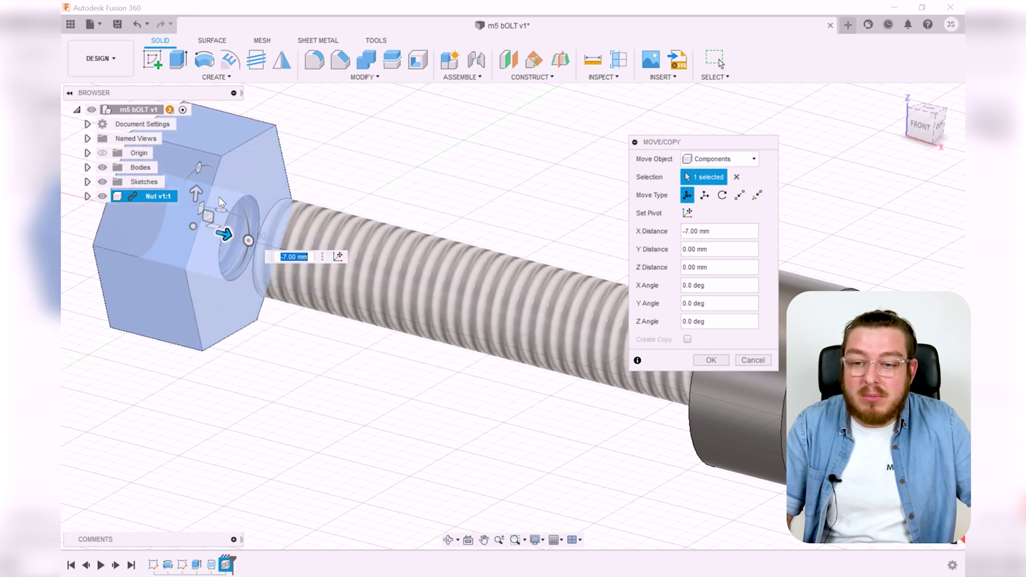
left_click(222, 214)
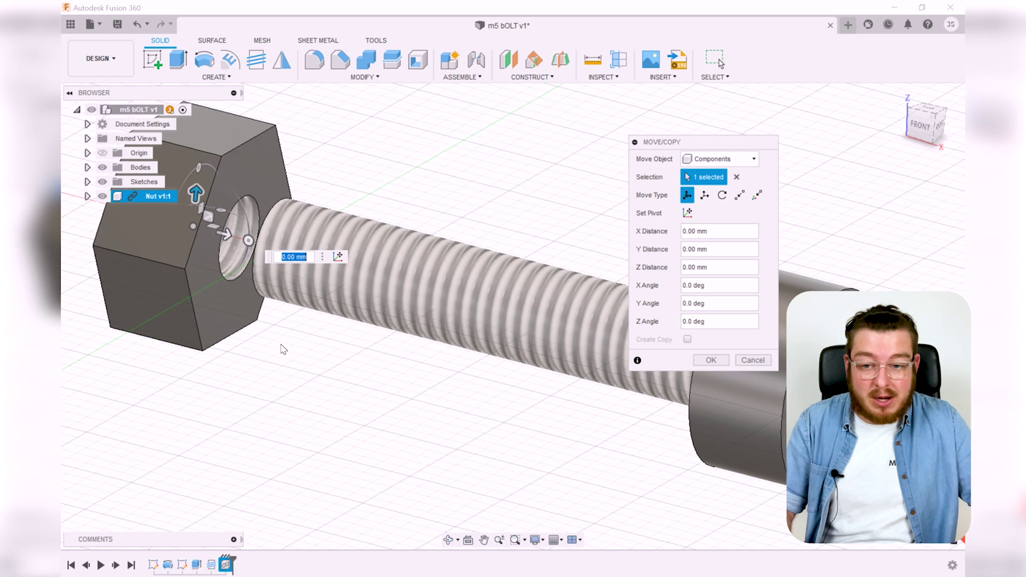
Raise the nut 13 mm along Z above the bolt and confirm the move.
scroll(280, 348, "down", 5)
left_click_drag(242, 258, 254, 138)
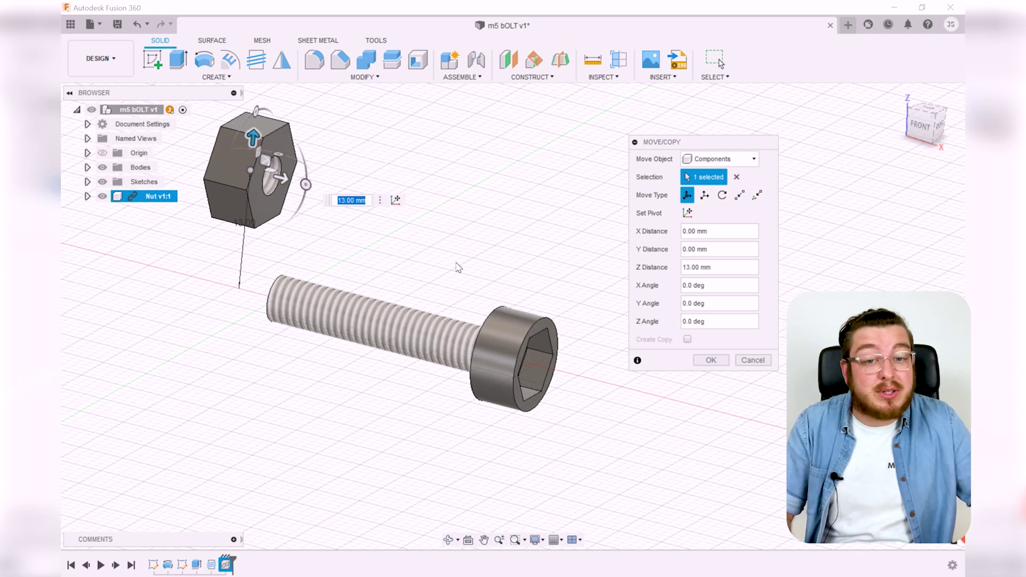
left_click(711, 360)
middle_click_drag(464, 270, 588, 385)
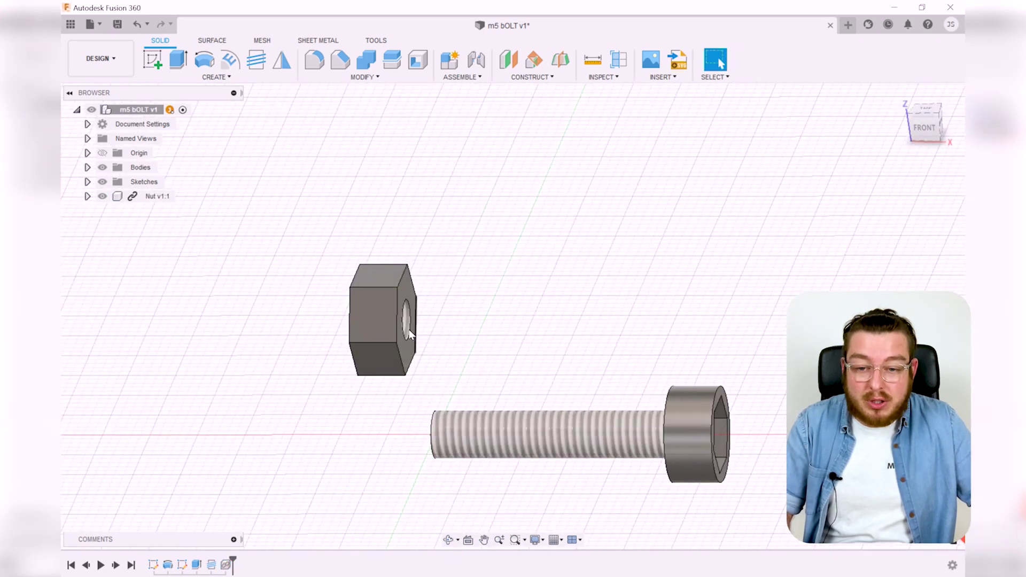
Drag the nut sideways, then up and left beyond the bolt's threaded end.
left_click_drag(470, 289, 514, 292)
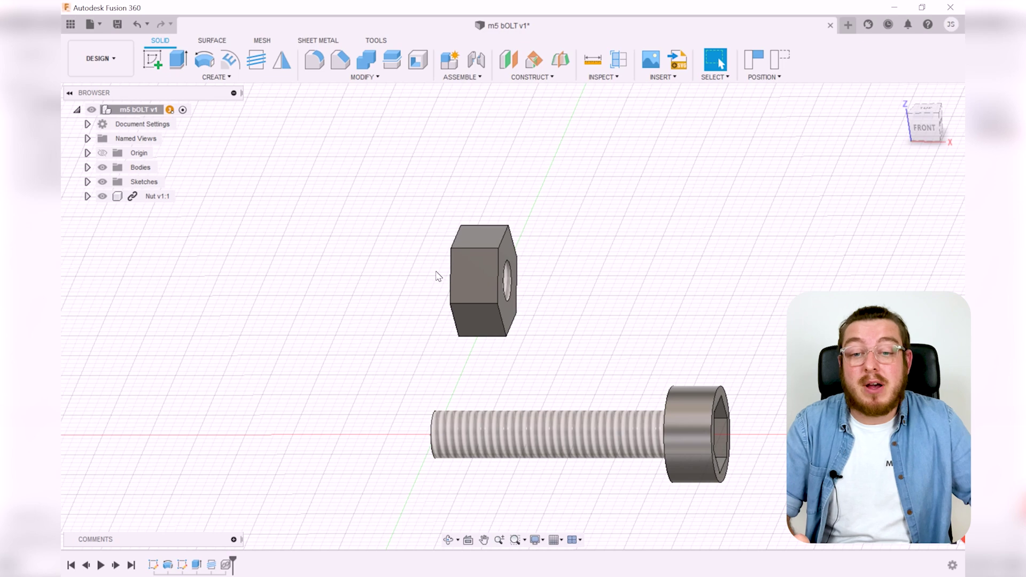
left_click_drag(469, 245, 533, 247)
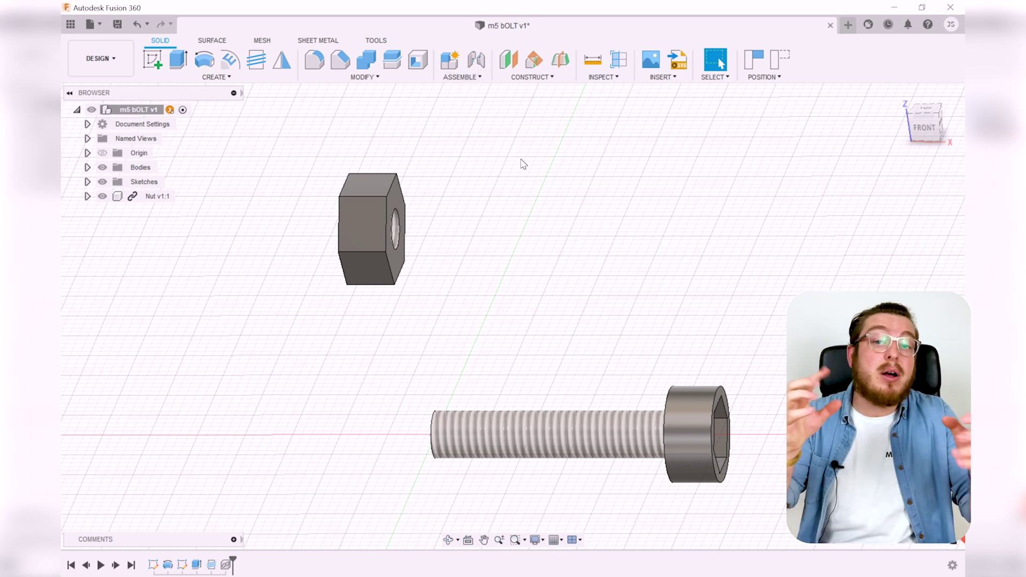
Start an Assemble Joint with the Rigid type and activate Component 1 snap selection.
left_click(472, 79)
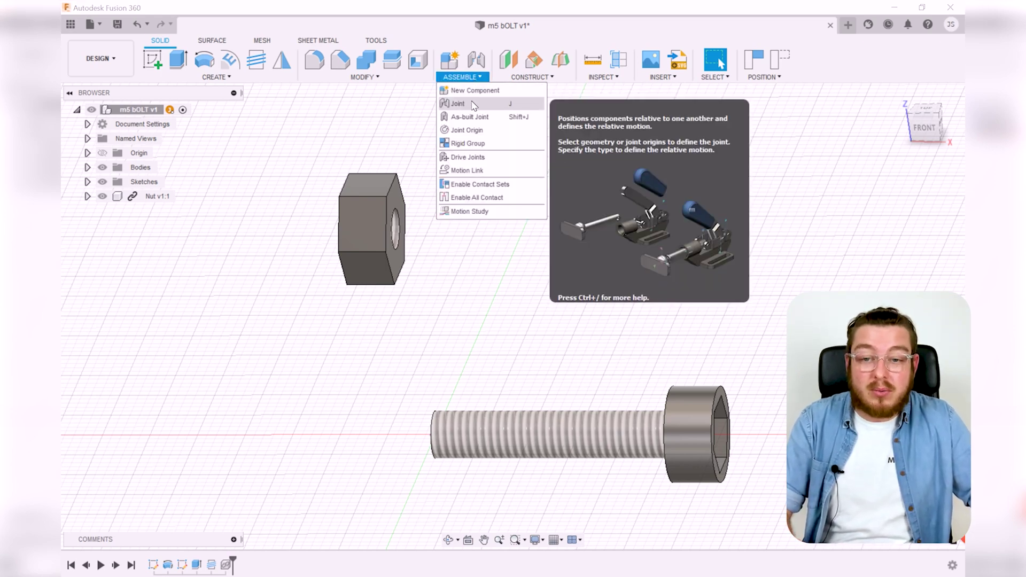
left_click(458, 104)
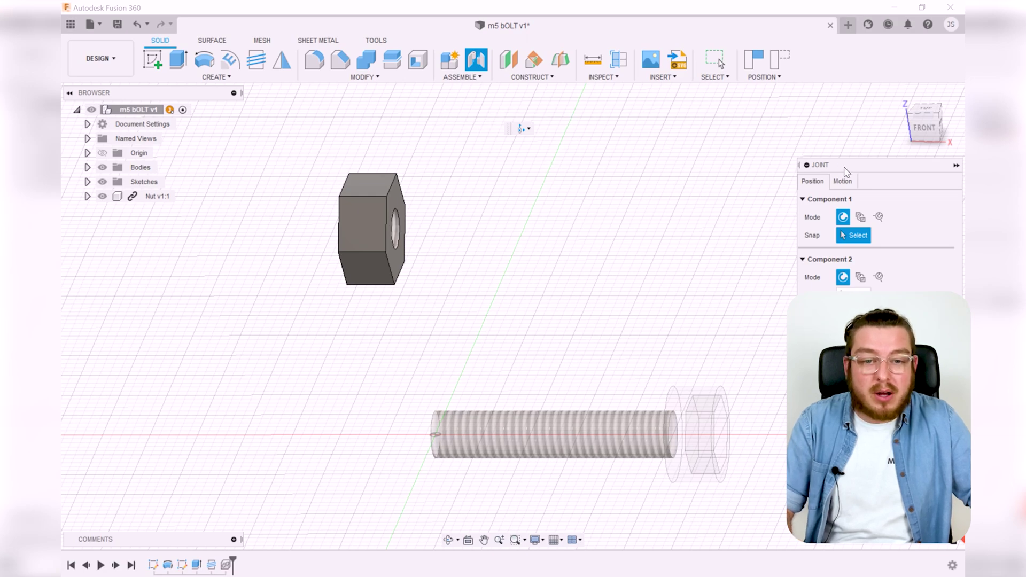
left_click_drag(845, 168, 636, 128)
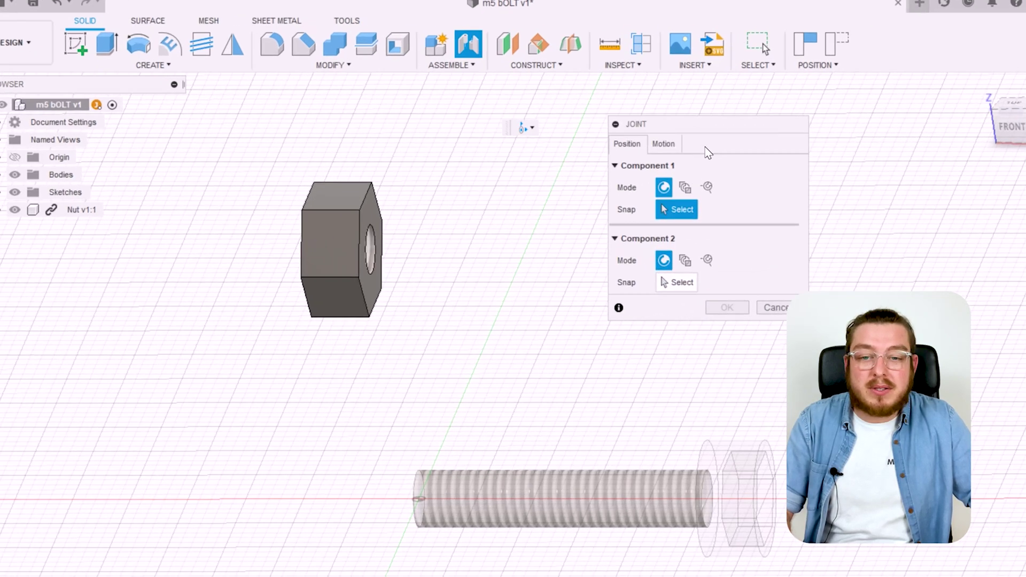
left_click(528, 129)
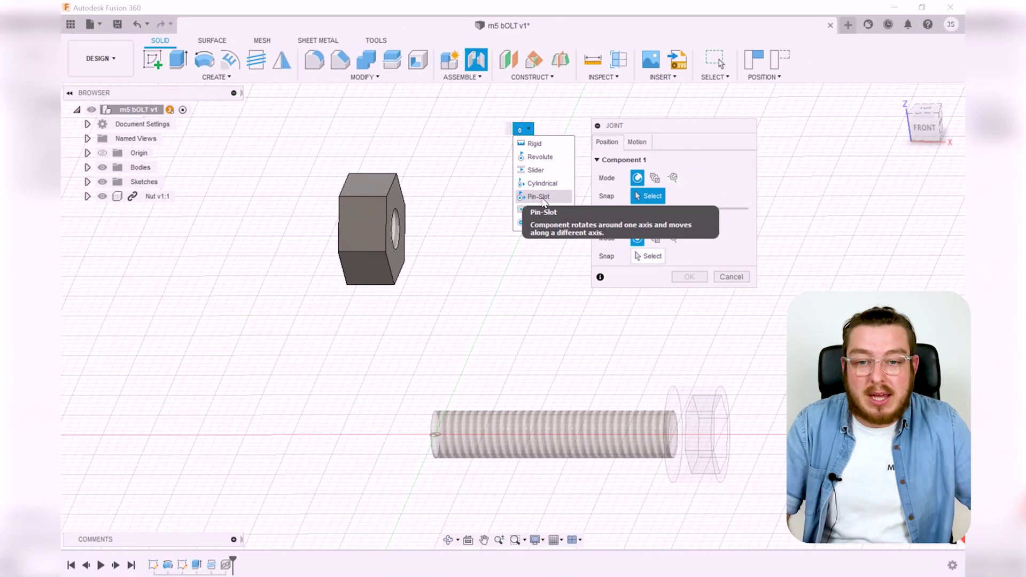
left_click(541, 145)
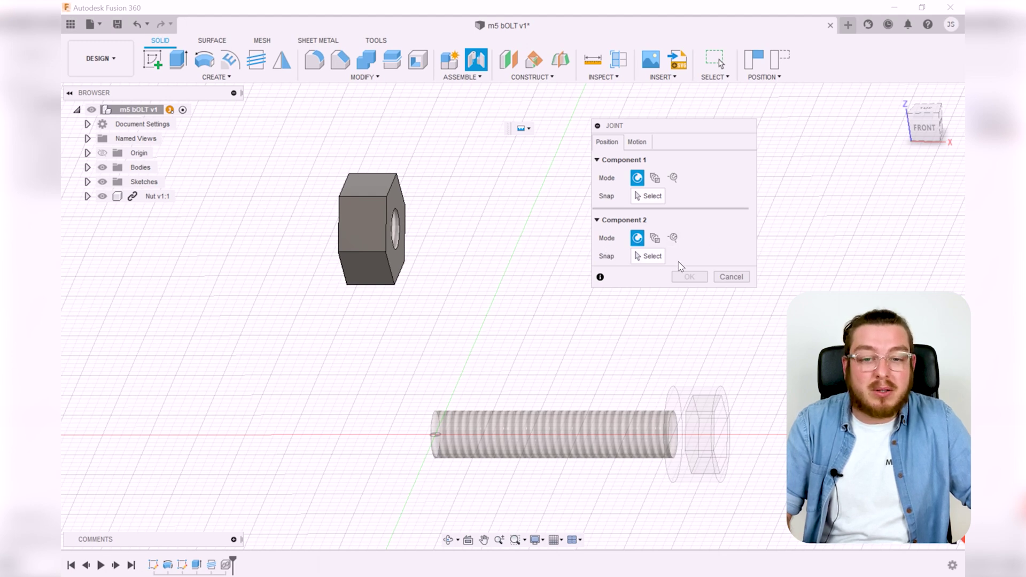
left_click(653, 197)
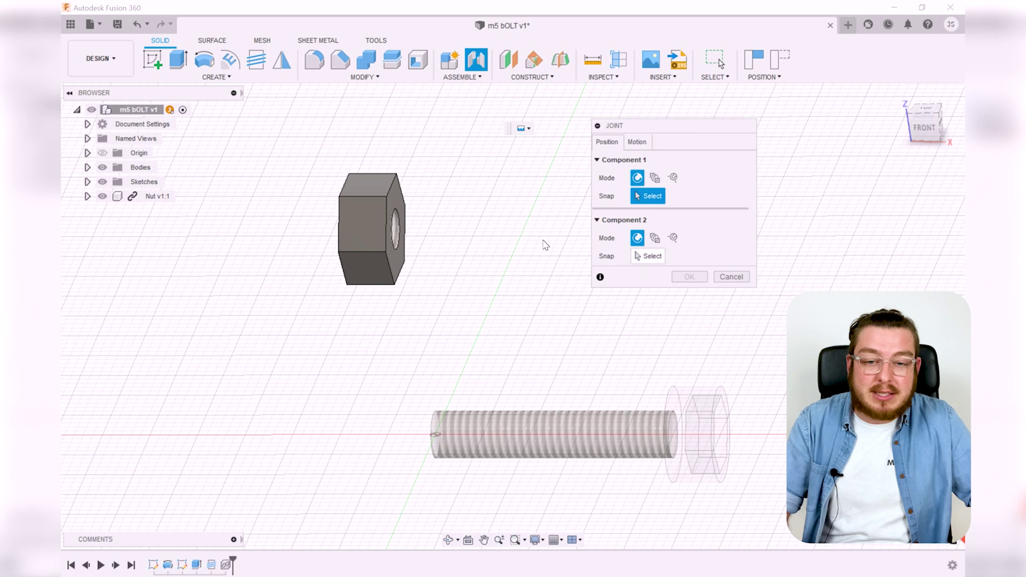
Snap the joint's first origin to the nut hole's centre.
middle_click_drag(468, 254, 431, 259, "shift")
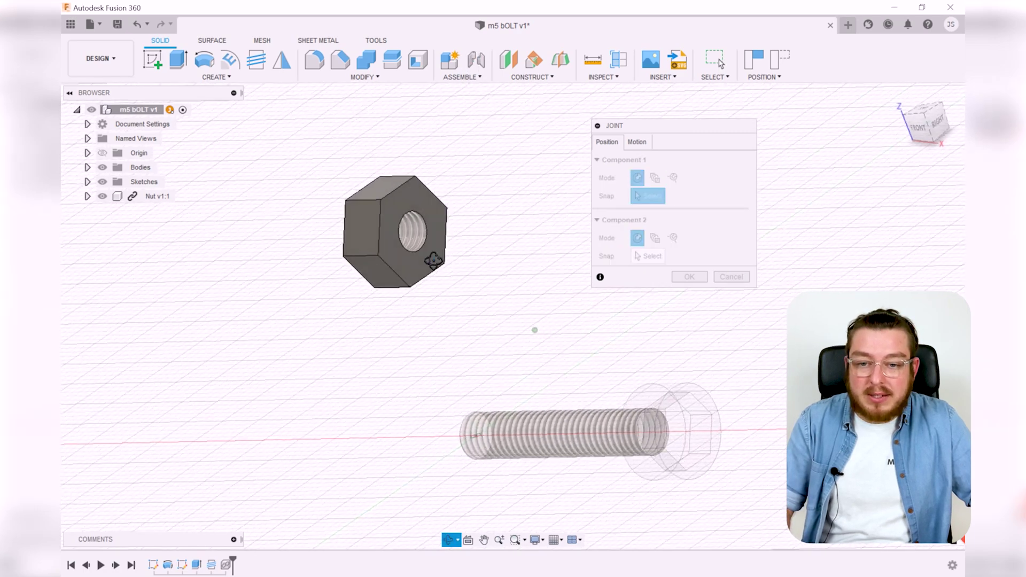
scroll(417, 239, "up", 5)
middle_click_drag(508, 297, 515, 266, "shift")
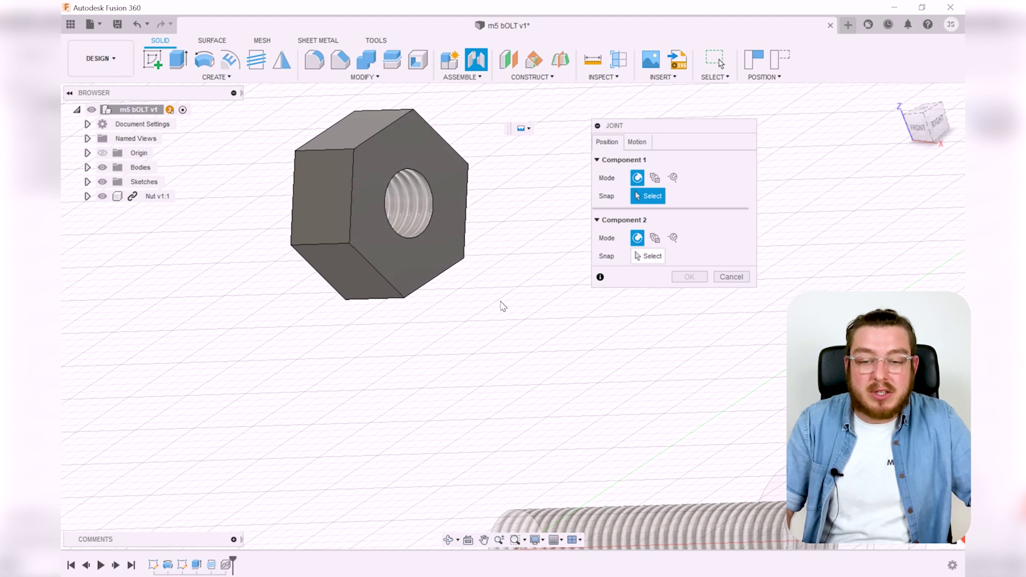
scroll(497, 315, "down", 3)
middle_click_drag(505, 321, 622, 369, "shift")
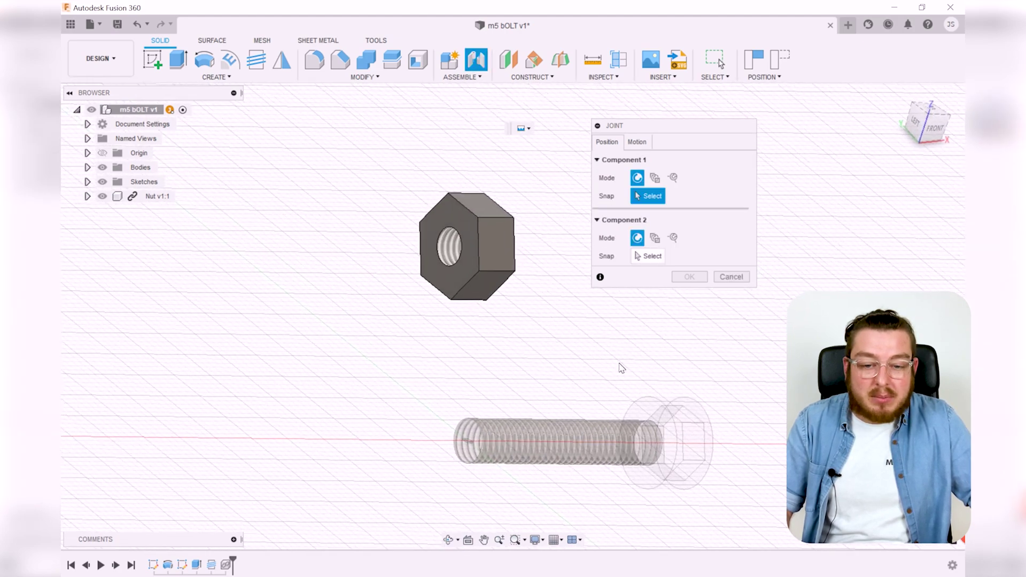
middle_click_drag(630, 418, 476, 220)
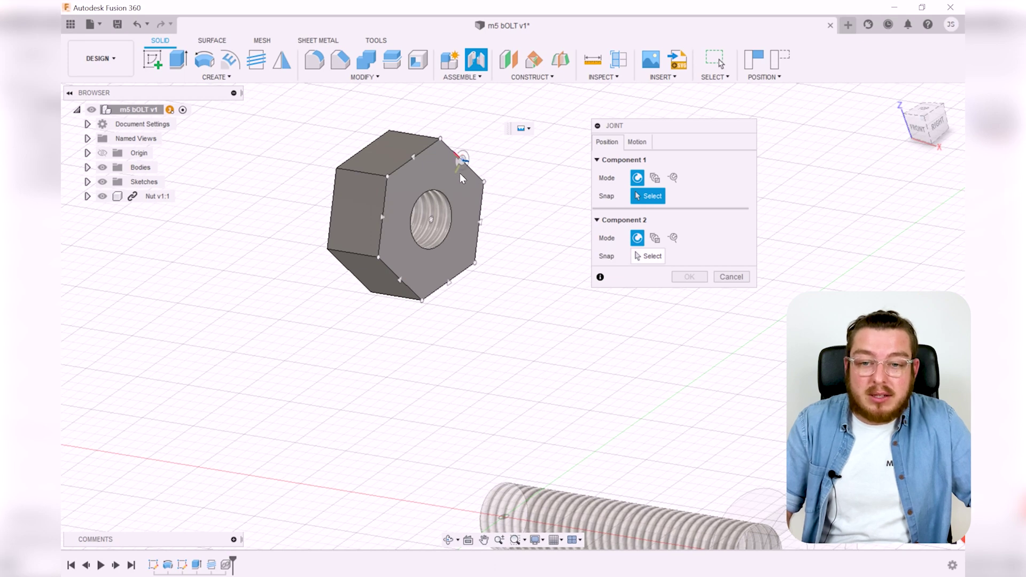
scroll(453, 176, "up", 5)
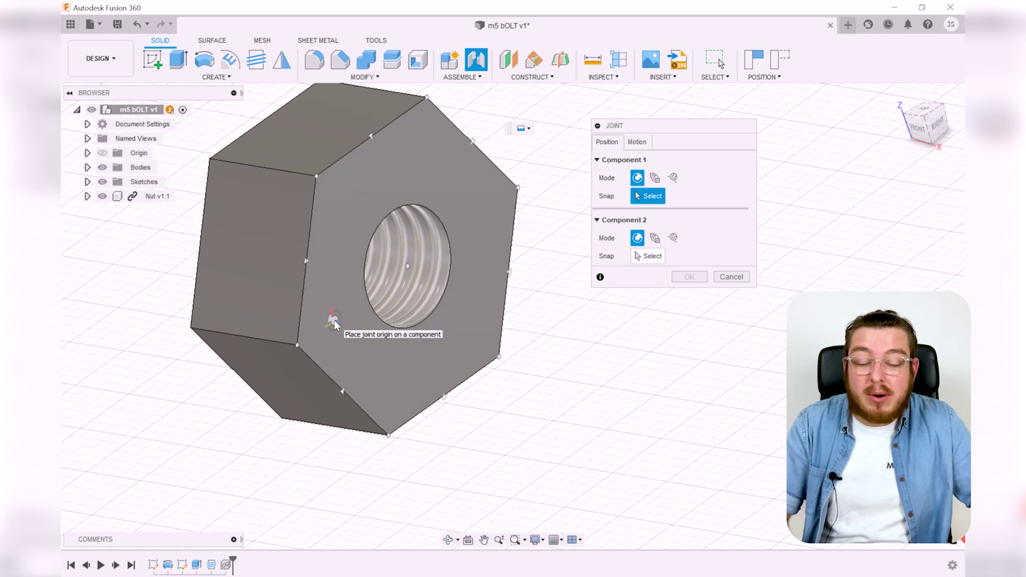
left_click(408, 272)
Snap the second origin to the bolt head face centre and create the rigid joint.
scroll(517, 332, "down", 4)
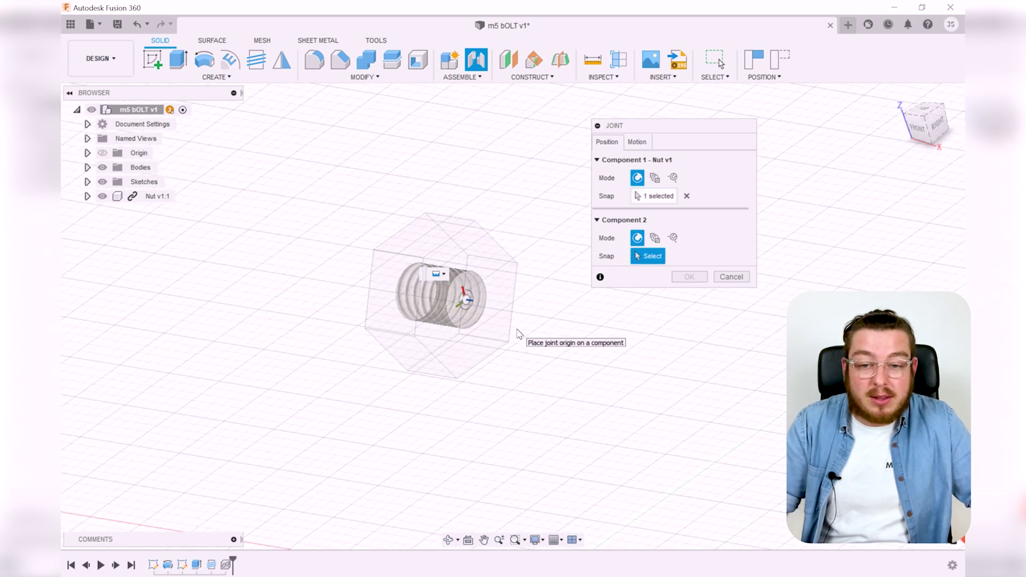
scroll(497, 307, "down", 3)
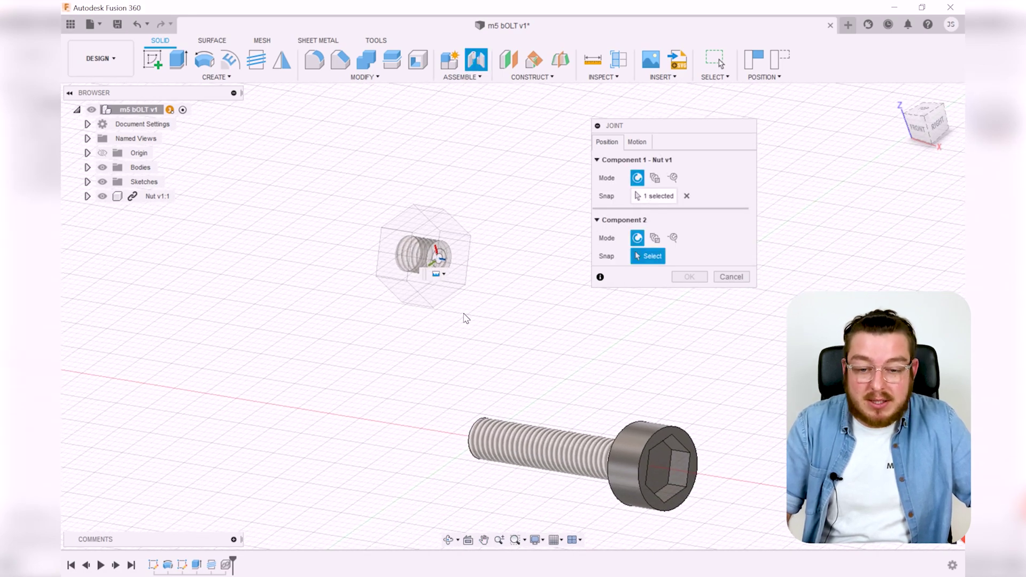
middle_click_drag(453, 321, 513, 348, "shift")
scroll(483, 257, "up", 5)
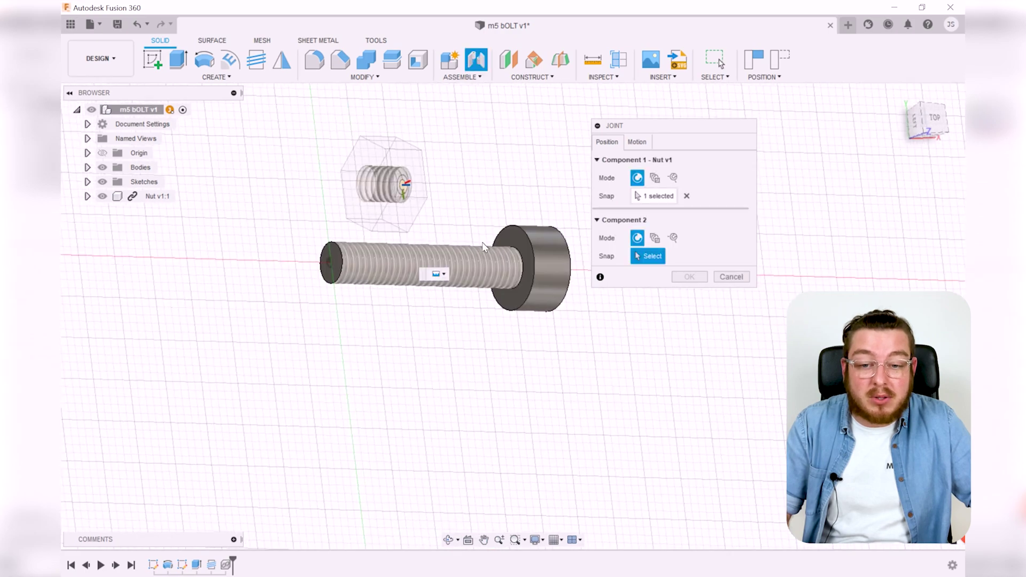
scroll(468, 258, "up", 4)
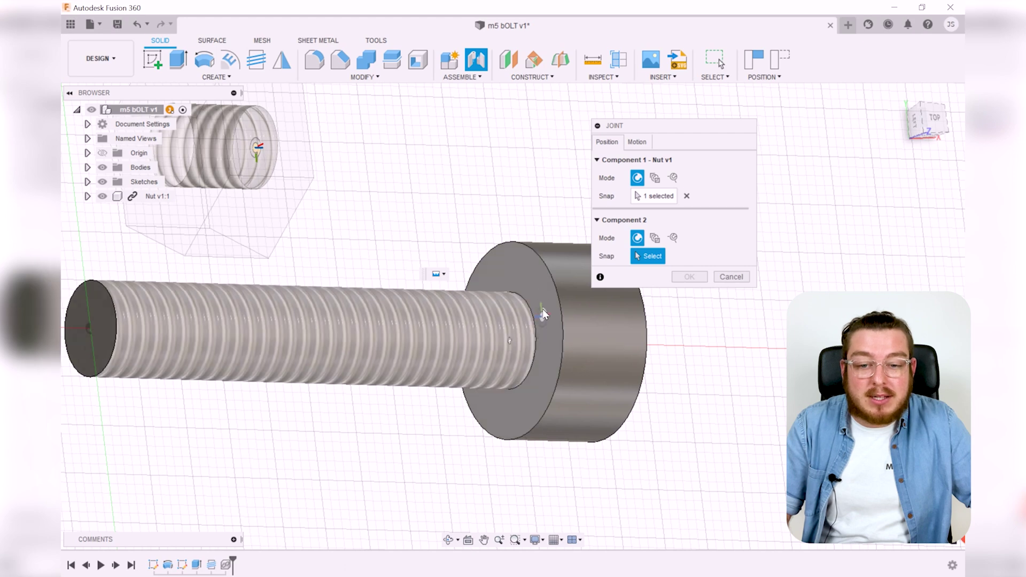
left_click(551, 277)
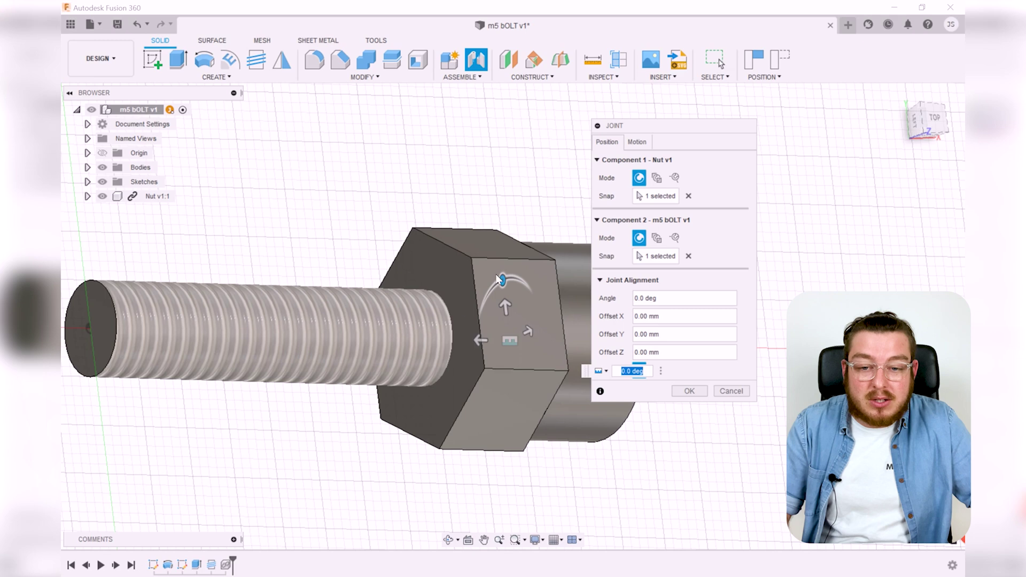
left_click(689, 391)
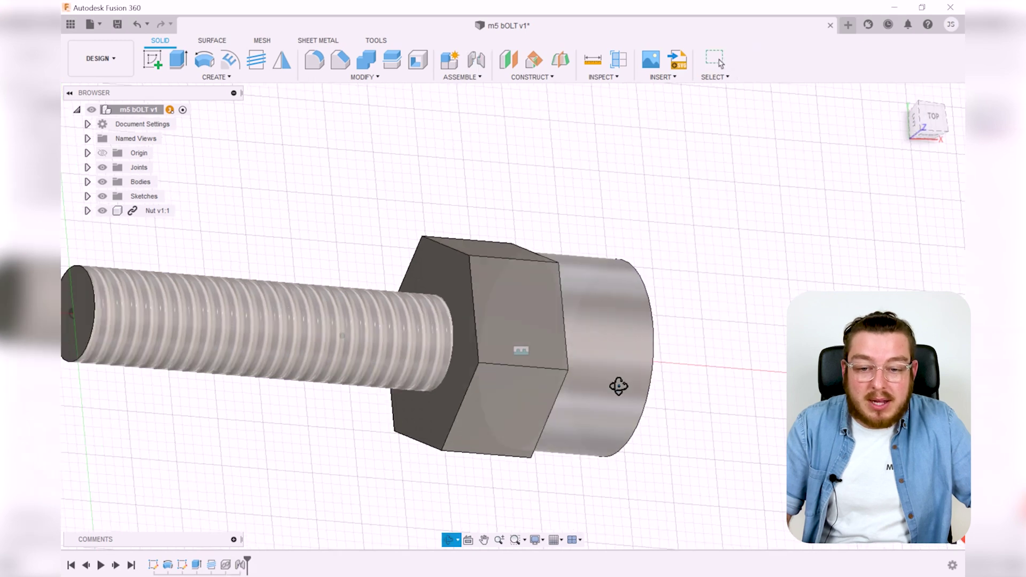
middle_click_drag(618, 386, 583, 345, "shift")
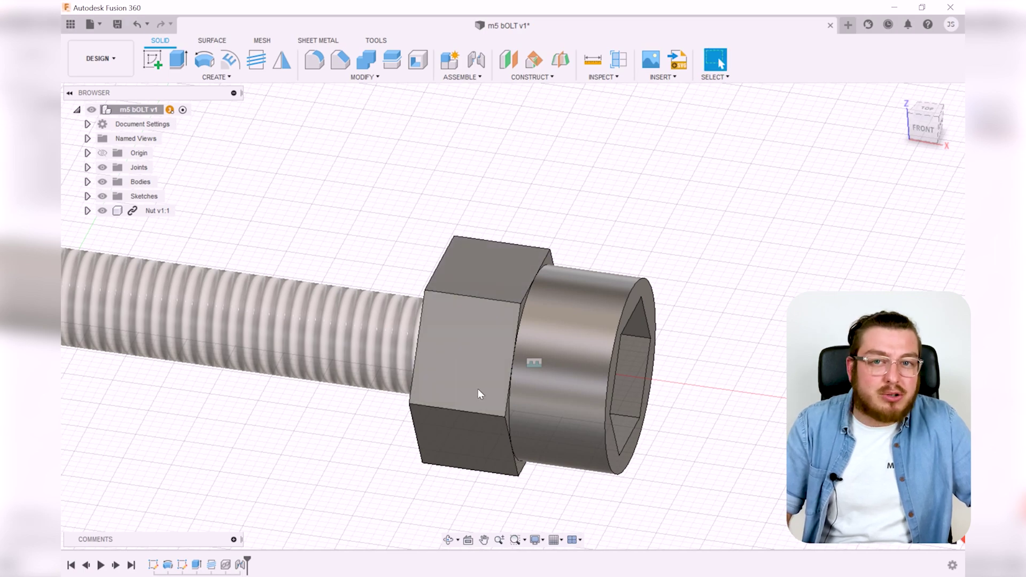
middle_click_drag(479, 394, 480, 290, "shift")
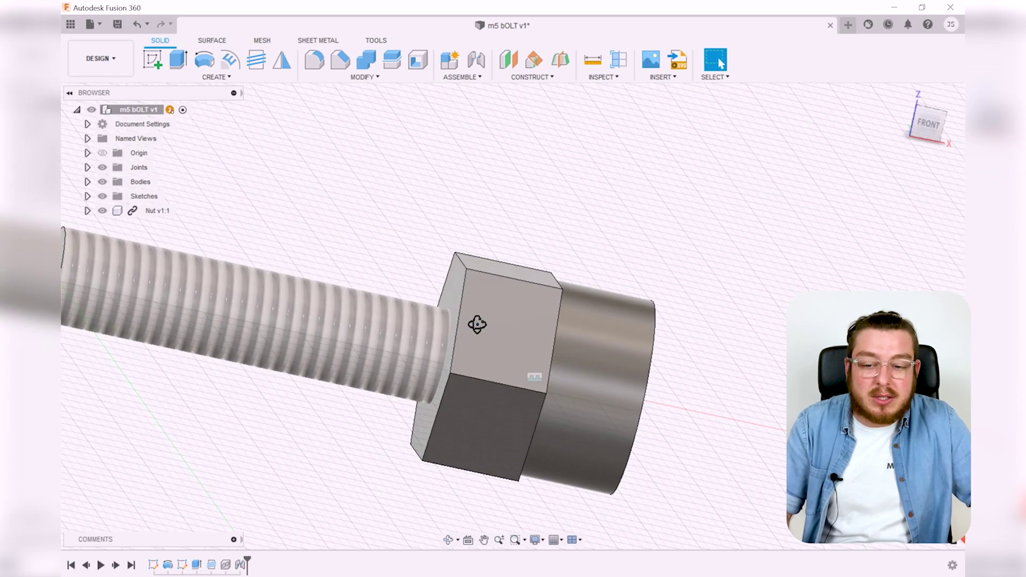
middle_click_drag(478, 324, 457, 280, "shift")
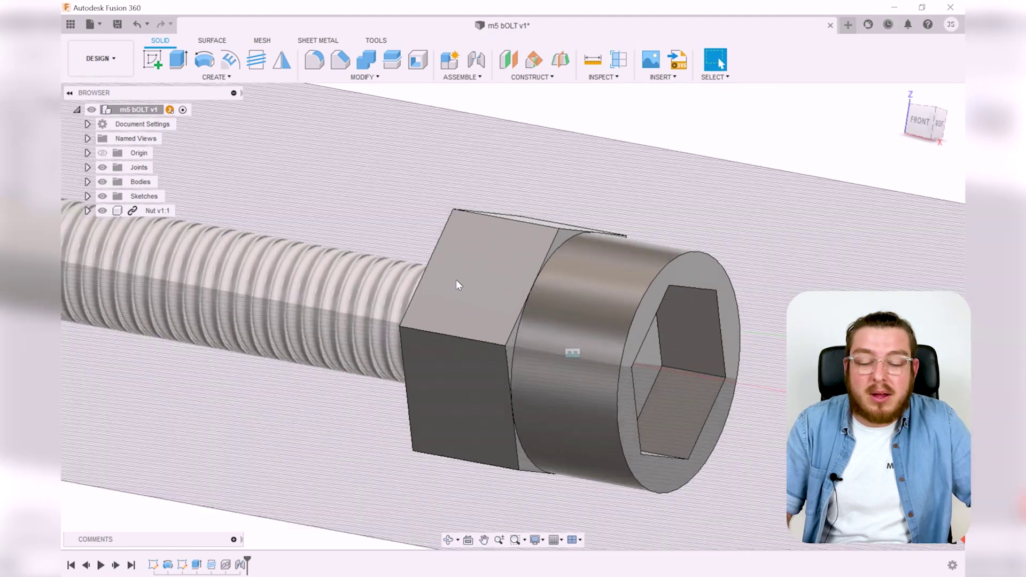
scroll(456, 280, "down", 3)
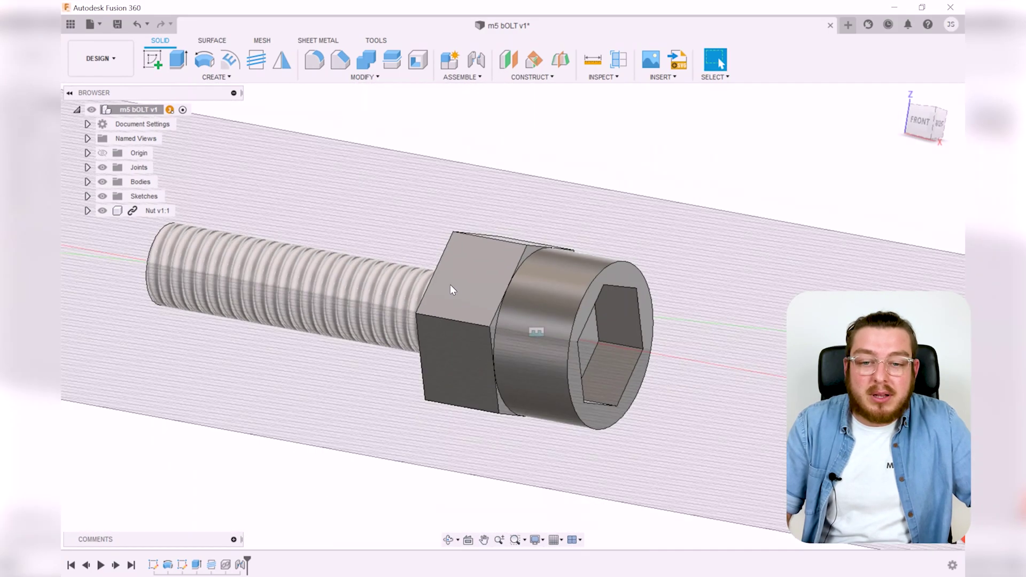
right_click(240, 565)
left_click(287, 487)
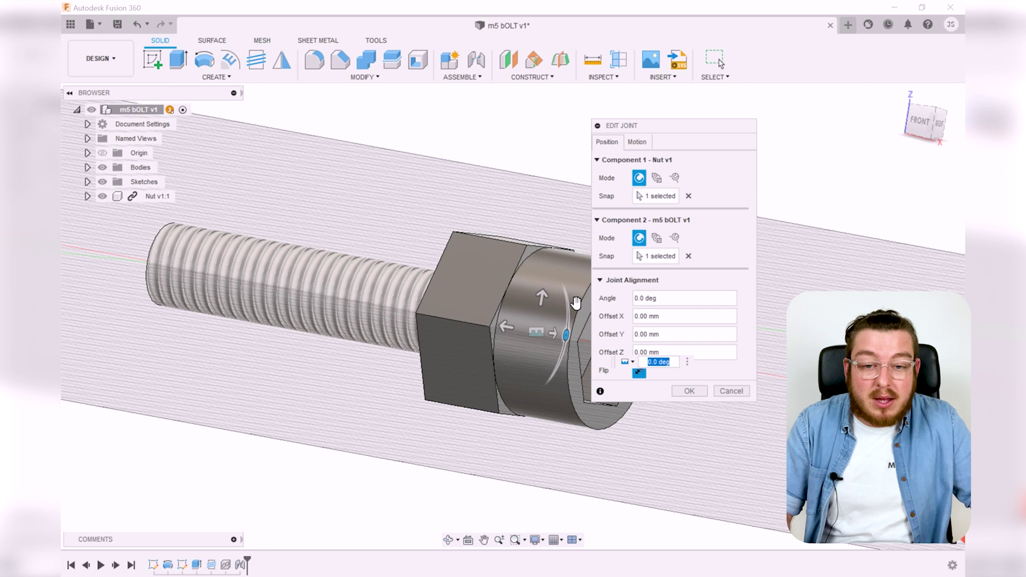
left_click(633, 363)
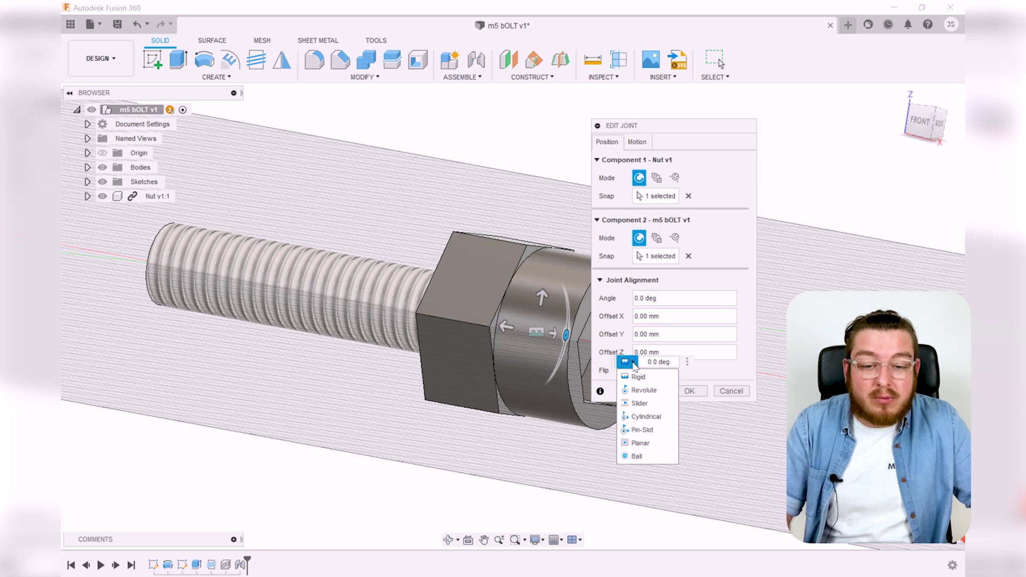
left_click(643, 417)
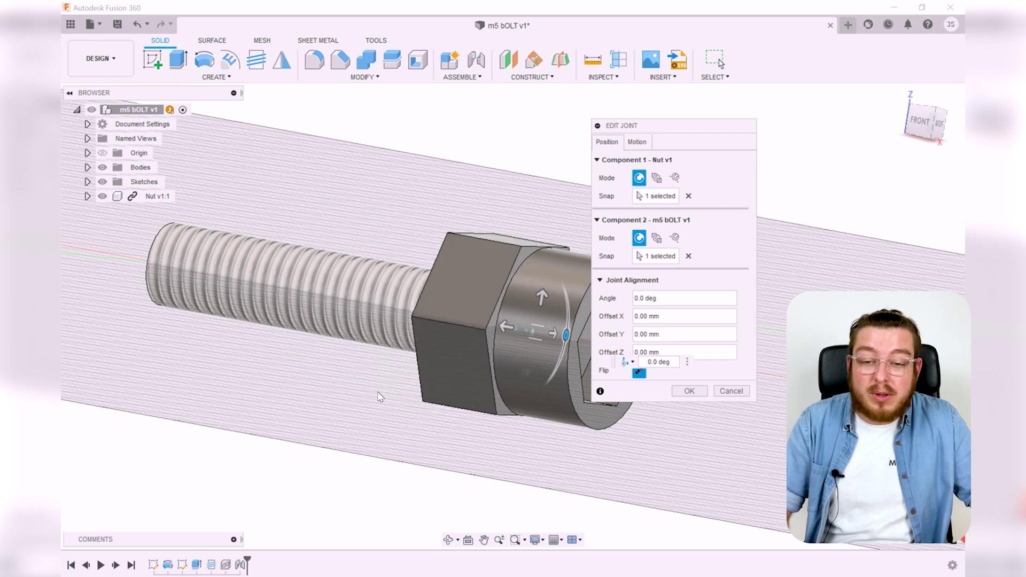
middle_click_drag(399, 412, 437, 374, "shift")
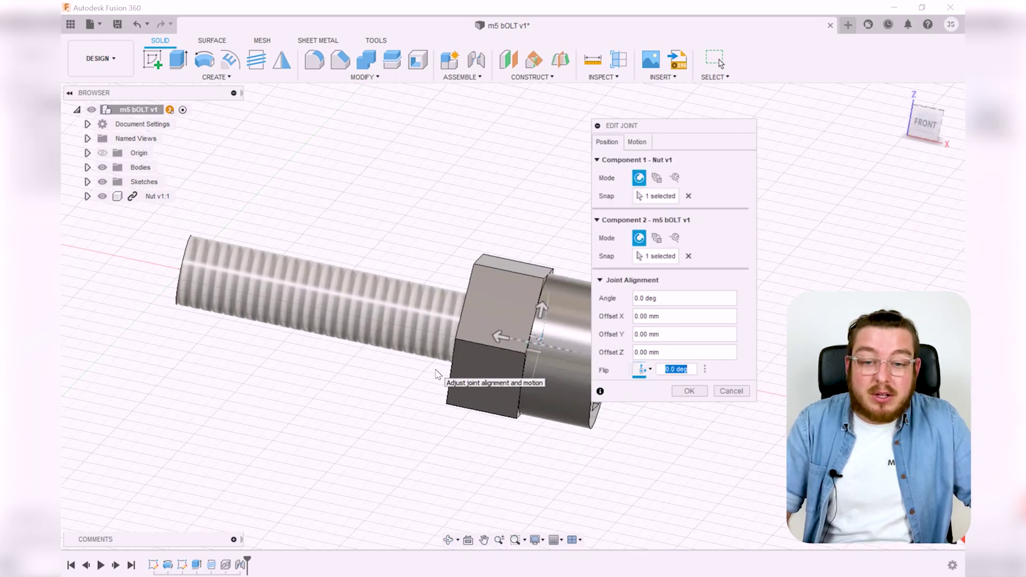
left_click_drag(500, 337, 286, 319)
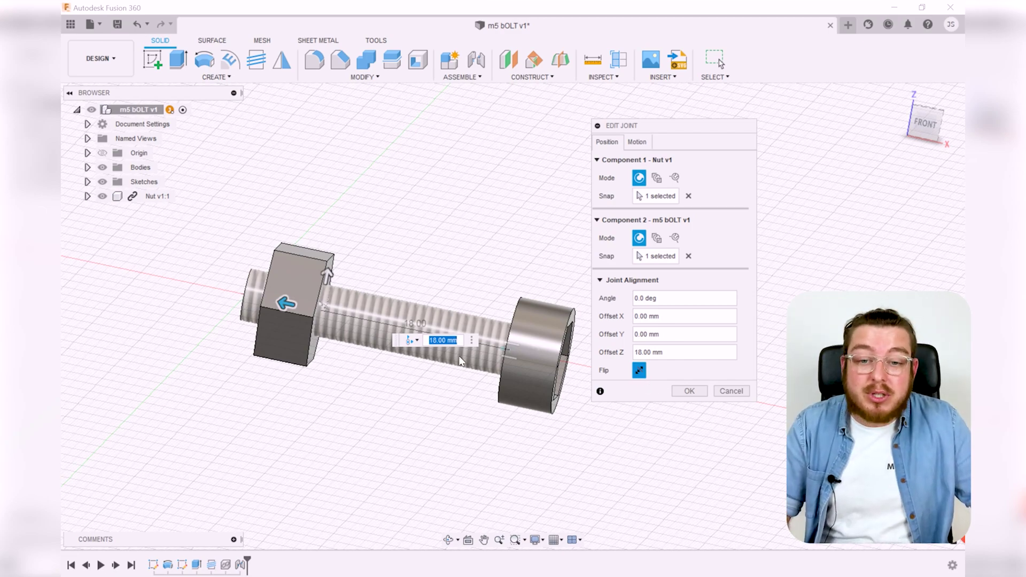
Close the joint editor and delete the existing joint from the timeline.
left_click(722, 394)
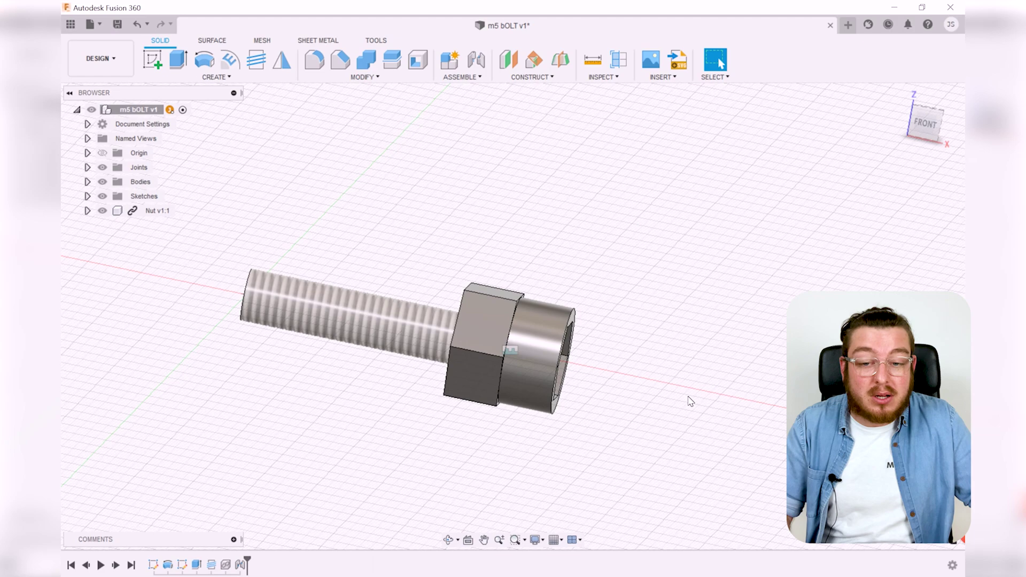
right_click(248, 564)
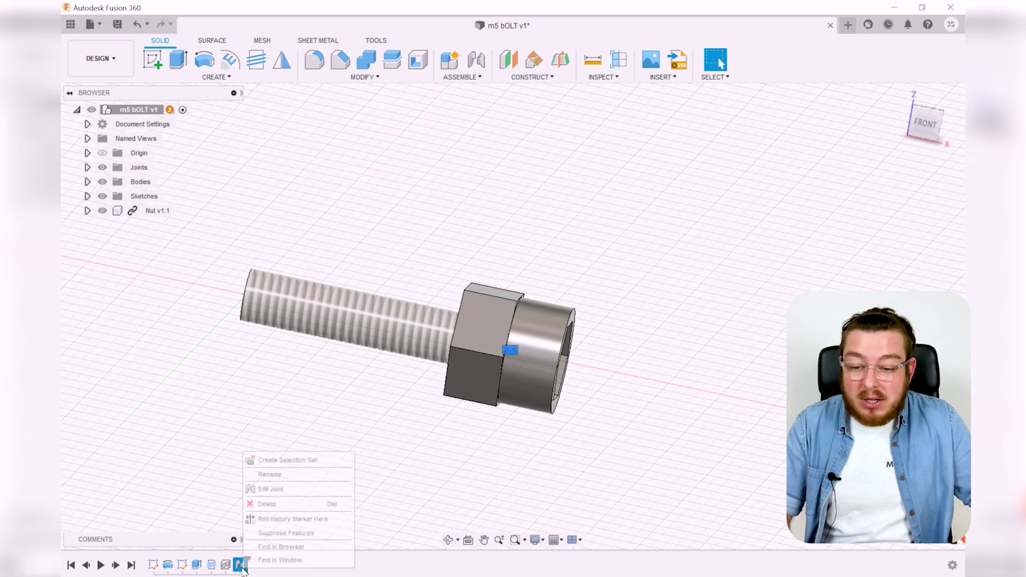
left_click(273, 509)
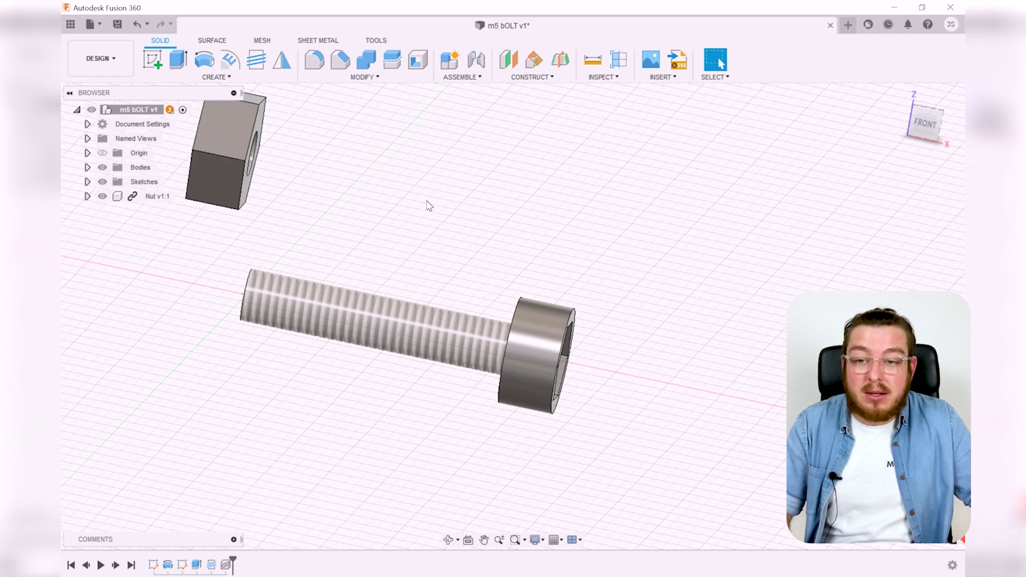
middle_click_drag(430, 205, 257, 155, "shift")
left_click_drag(258, 155, 284, 145)
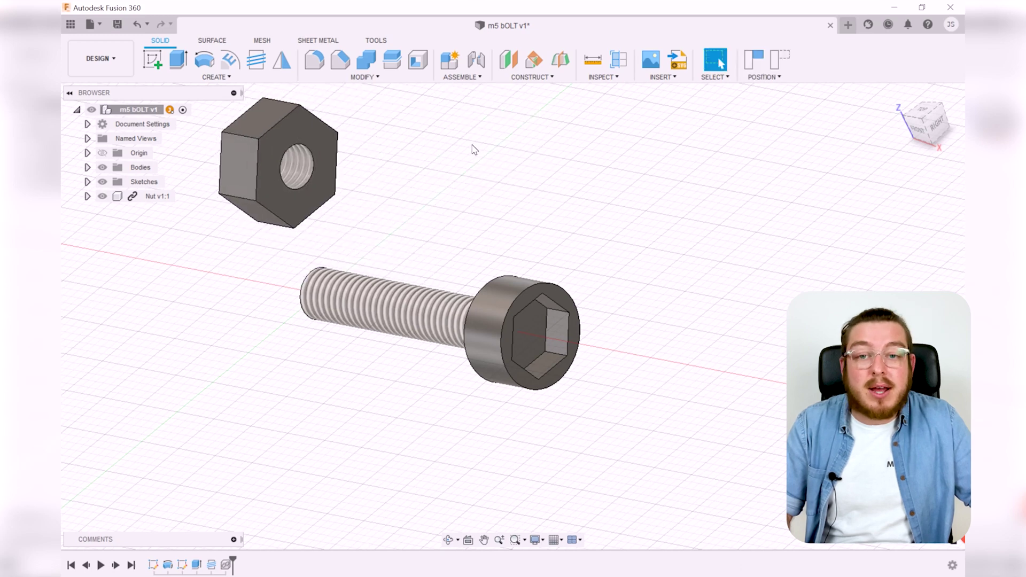
Start a Cylindrical joint snapping the nut's hole centre onto the bolt head's centre.
left_click(477, 61)
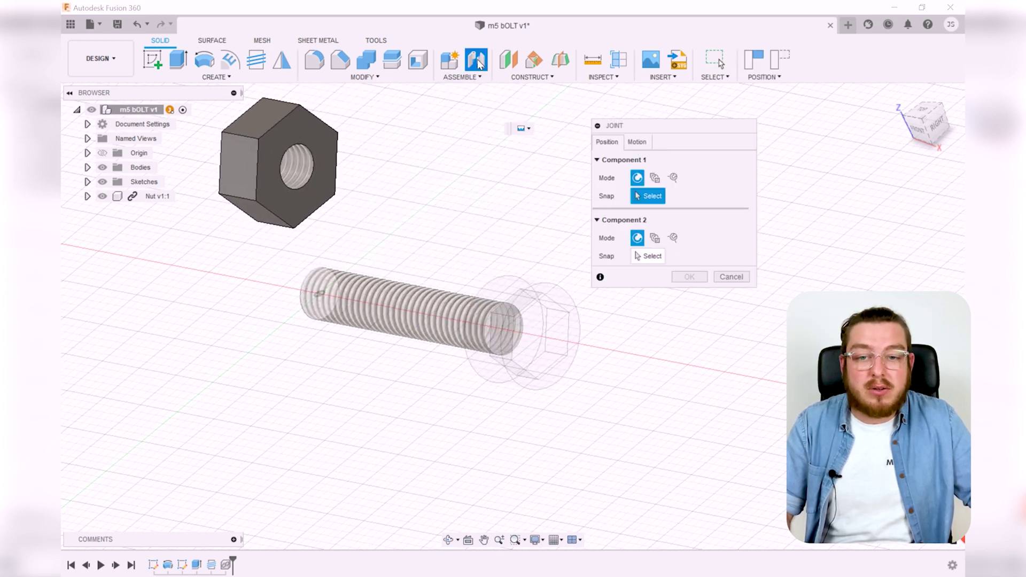
left_click(525, 128)
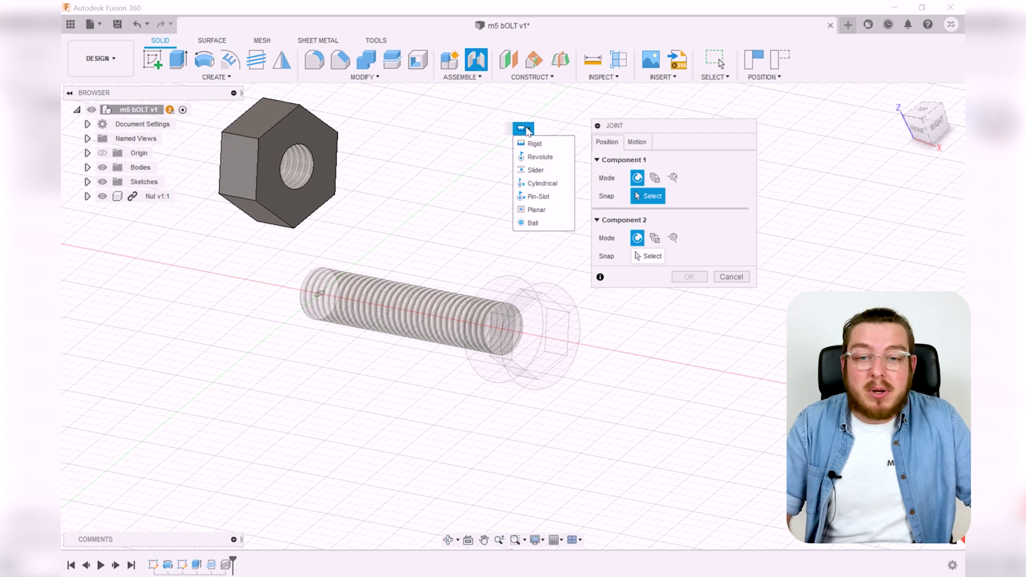
left_click(535, 183)
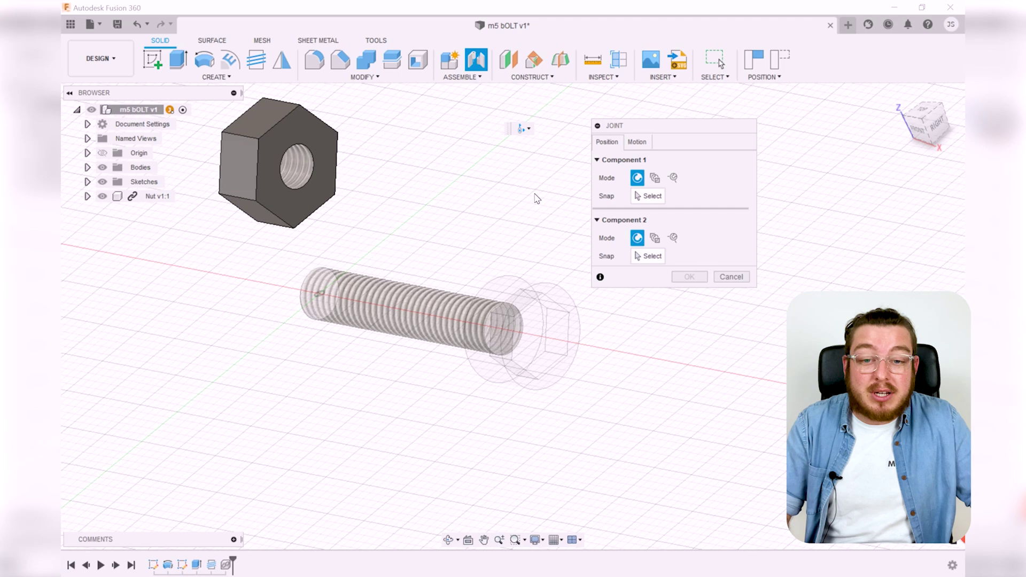
left_click(644, 197)
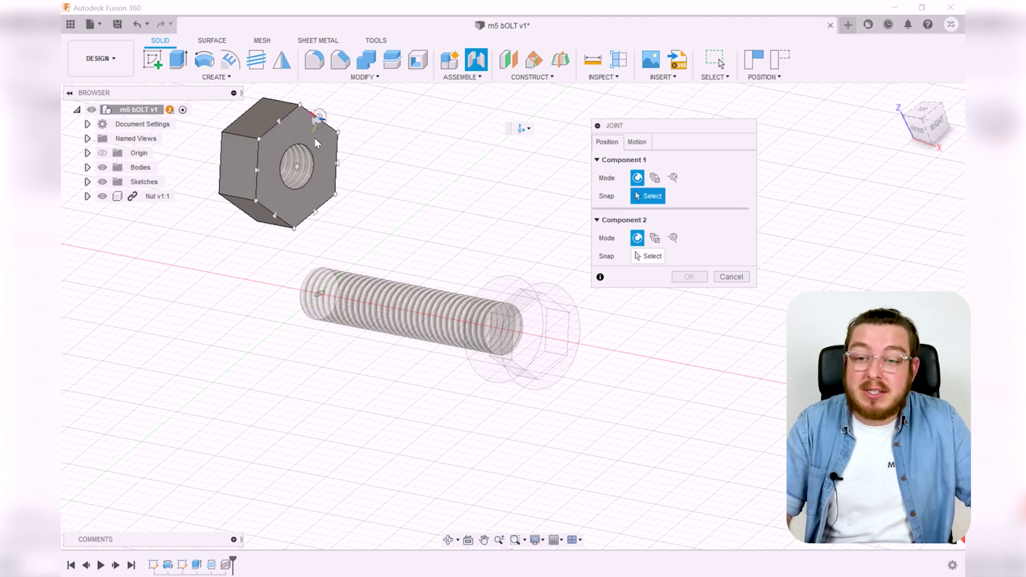
scroll(312, 140, "up", 5)
middle_click_drag(312, 140, 427, 215)
left_click(426, 214)
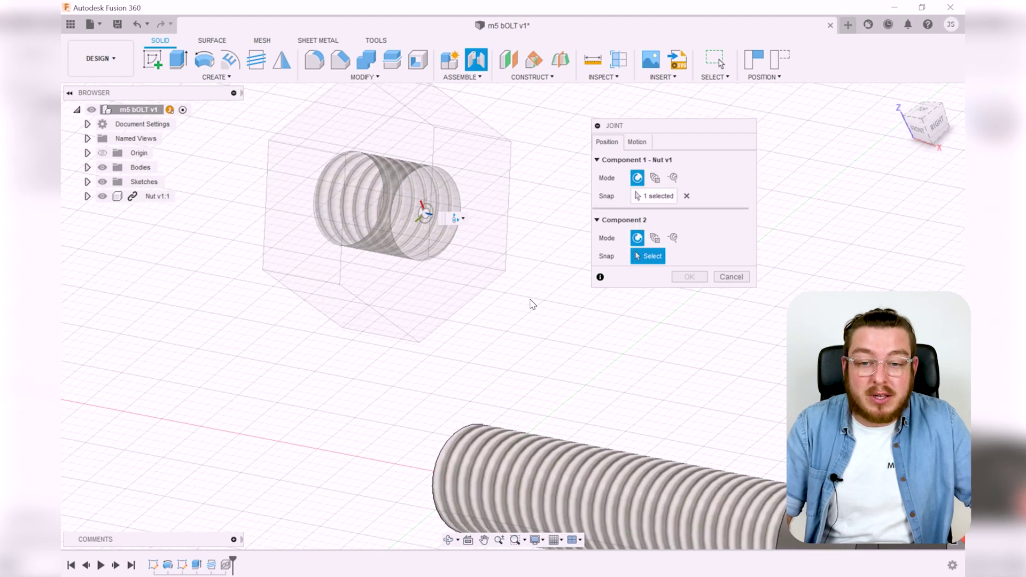
middle_click_drag(635, 366, 648, 401, "shift")
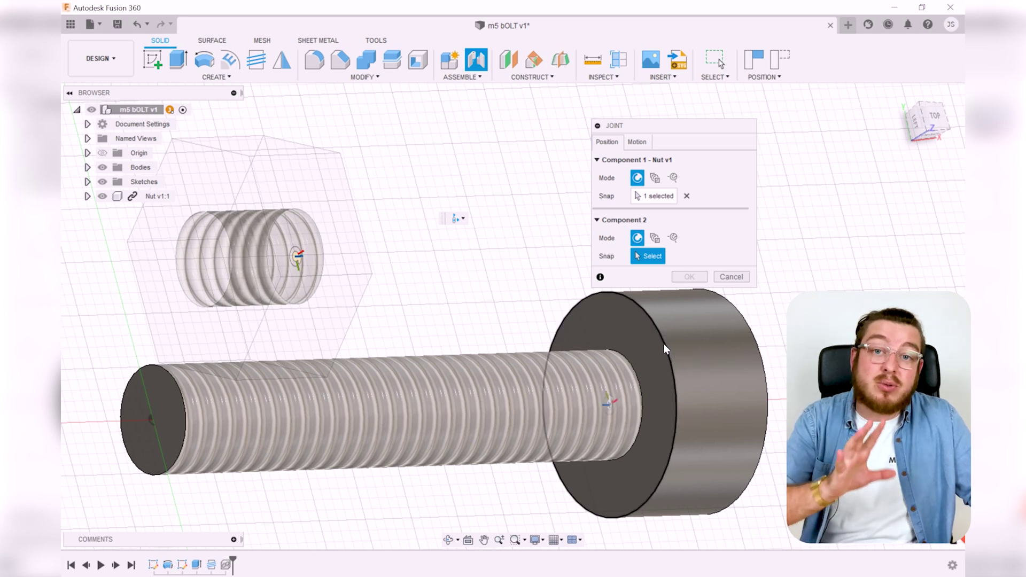
left_click(664, 349)
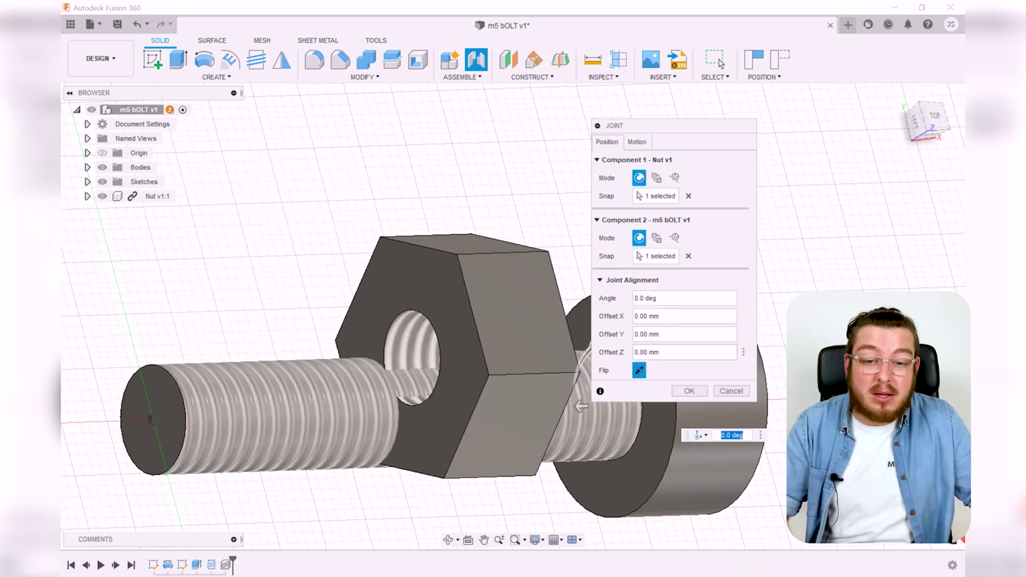
Apply the cylindrical joint, slide and twist the nut, leaving it at the shank's far end.
left_click(688, 388)
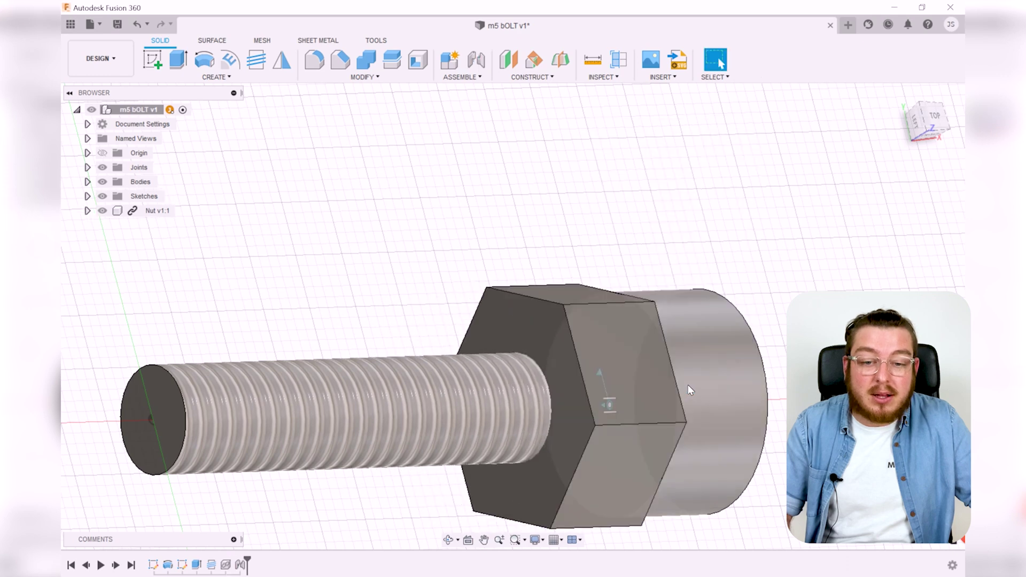
middle_click_drag(688, 385, 686, 320, "shift")
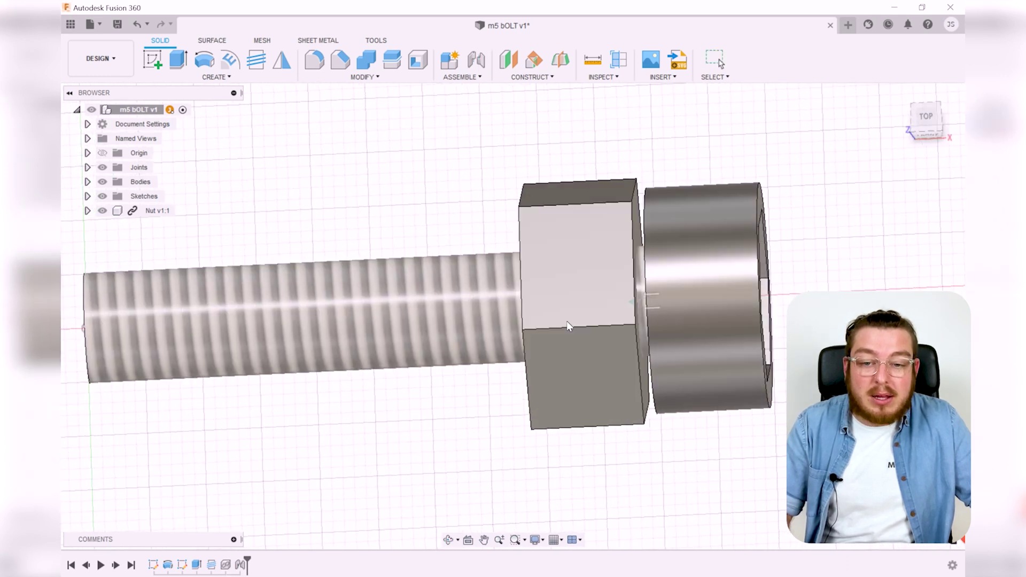
left_click_drag(566, 320, 395, 323)
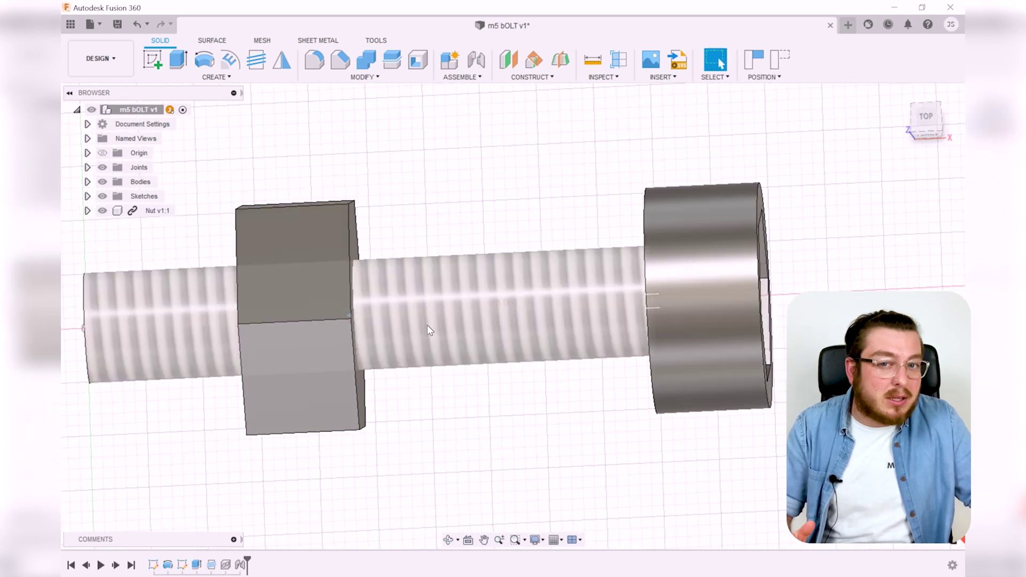
middle_click_drag(550, 380, 535, 338, "shift")
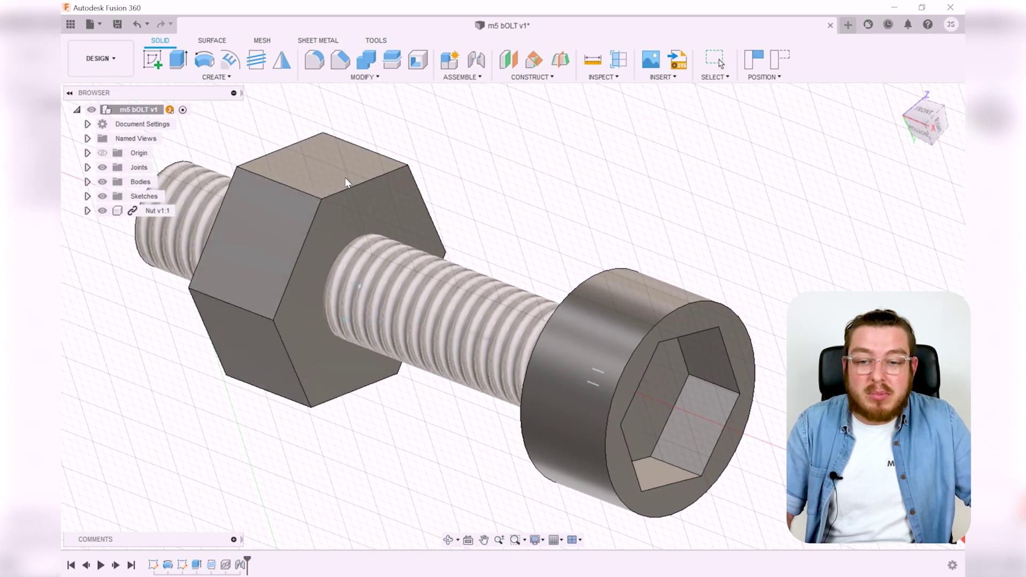
left_click_drag(345, 177, 456, 323)
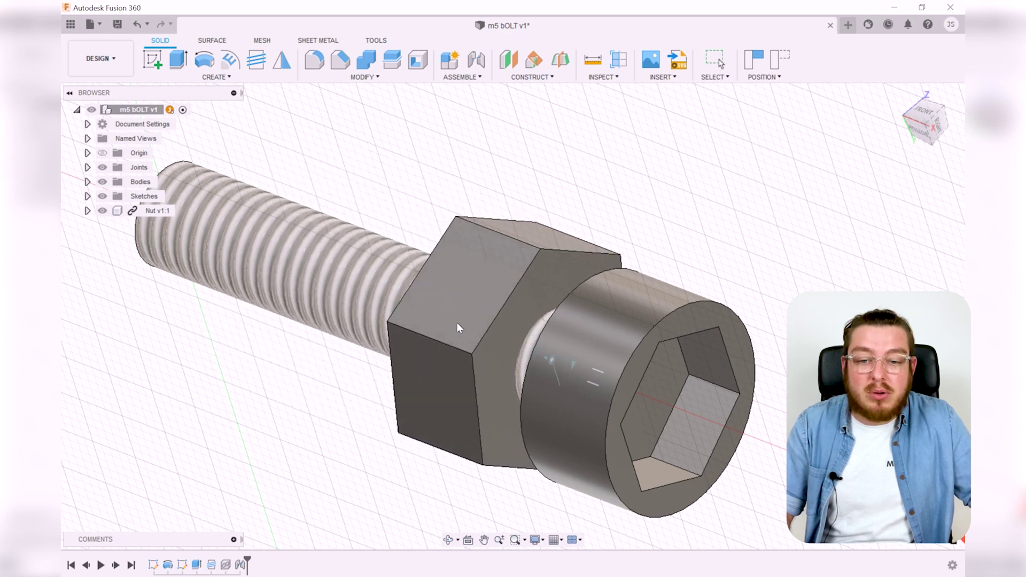
middle_click_drag(538, 370, 489, 372, "shift")
scroll(488, 372, "down", 5)
left_click_drag(489, 372, 198, 326)
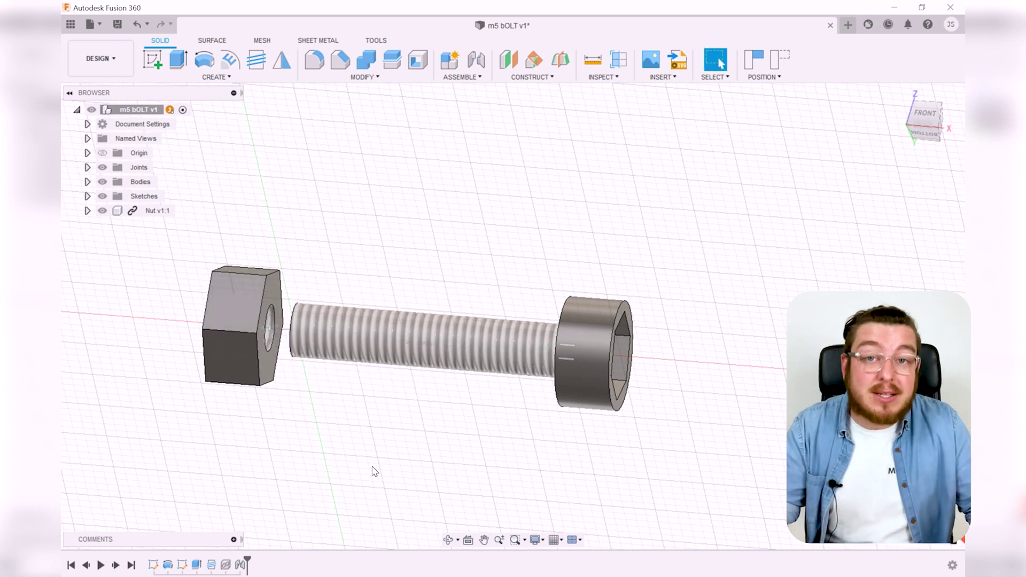